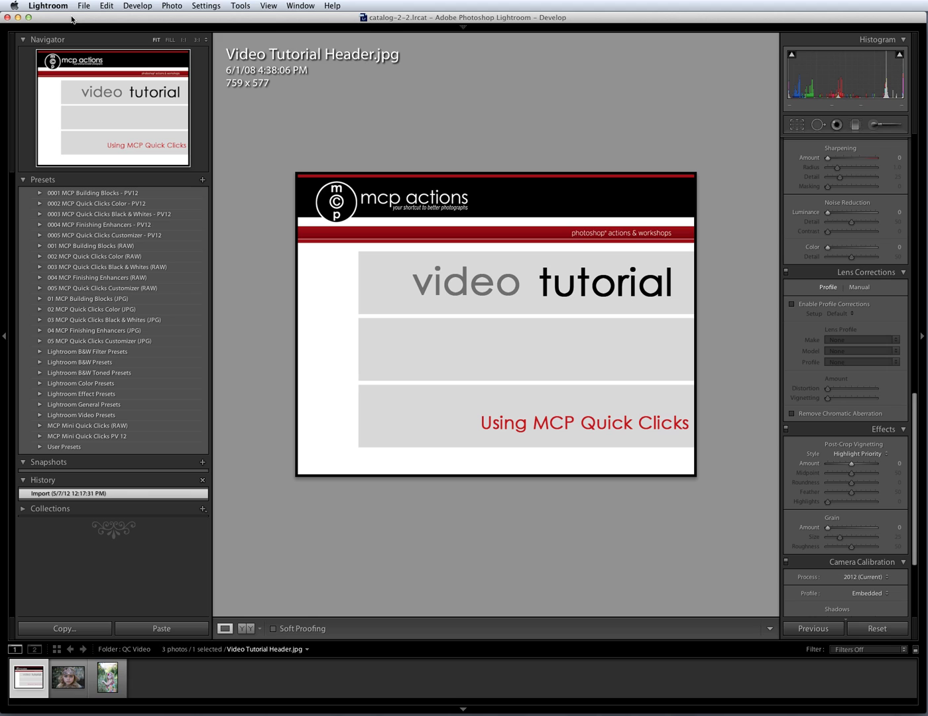
Step: Open the Presets tab in Lightroom Preferences and show the Lightroom presets folder in Finder
left_click(100, 5)
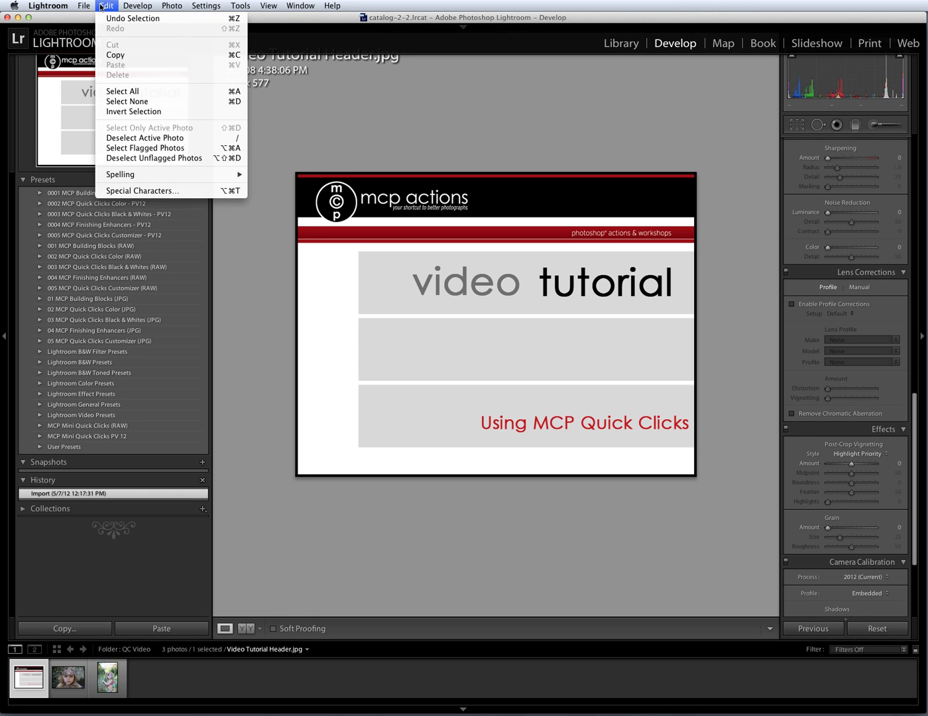
mouse_move(43, 5)
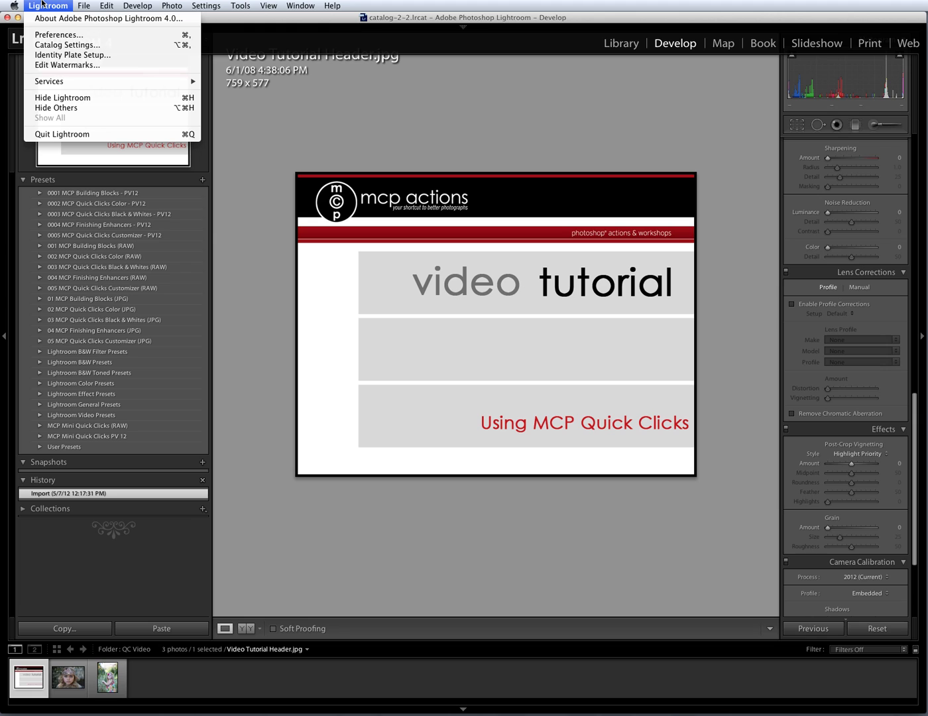
left_click(47, 36)
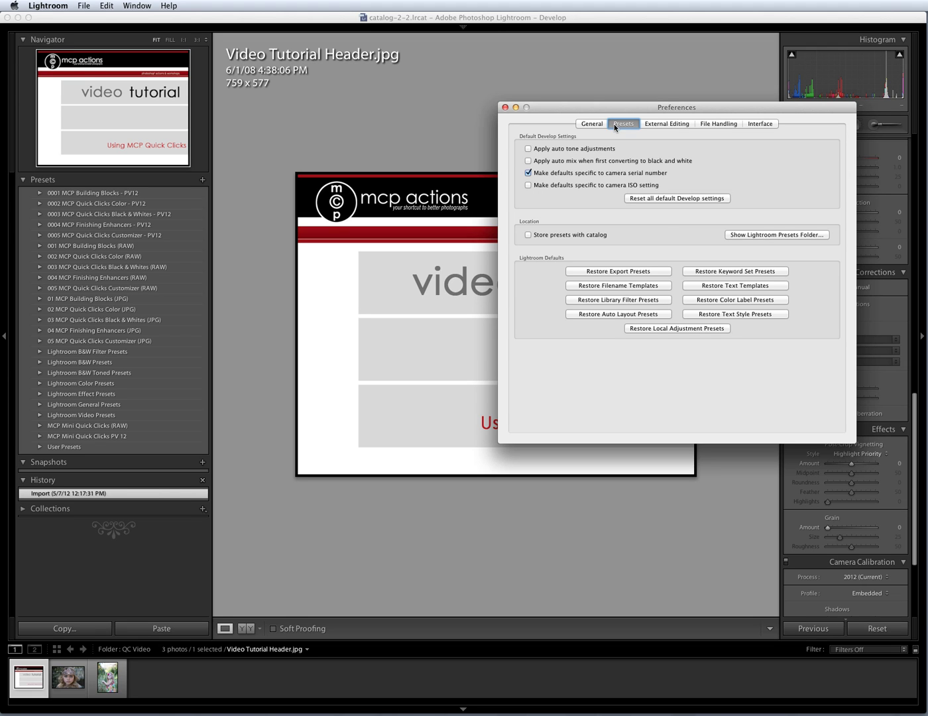
left_click(778, 235)
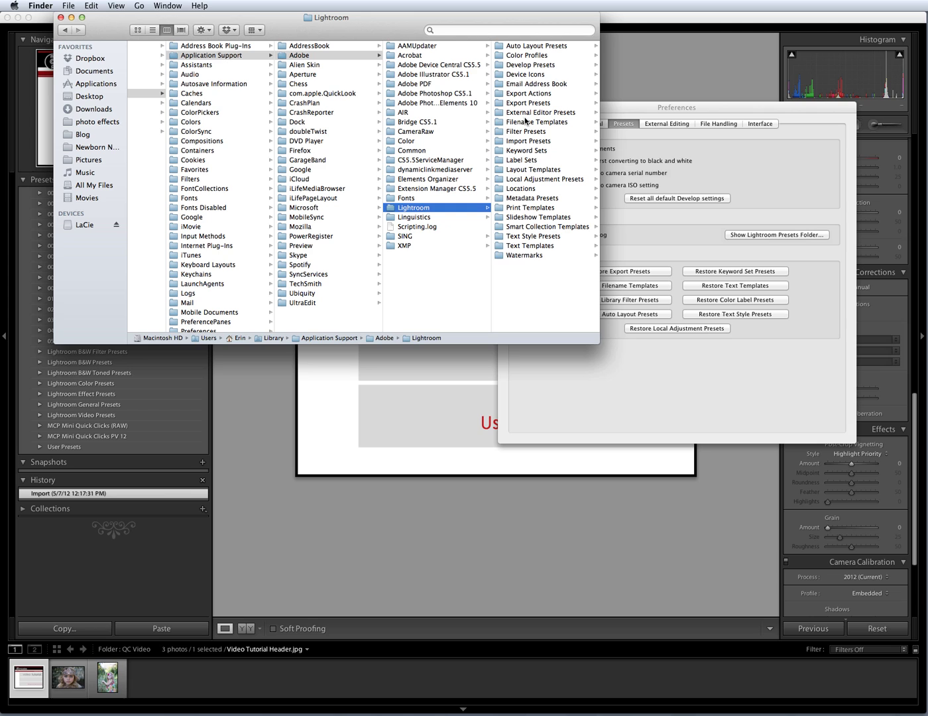
Step: View the Develop Presets folder's MCP preset folders and User Presets folder
left_click(514, 69)
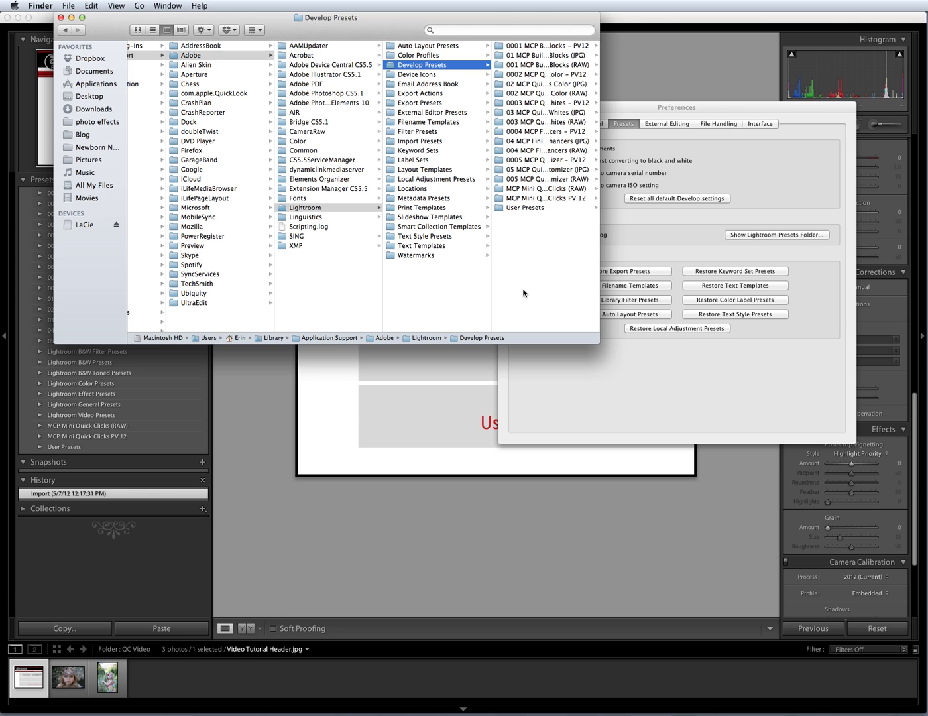
Step: Close the Finder window and the Preferences dialog to return to the Develop module
left_click(61, 17)
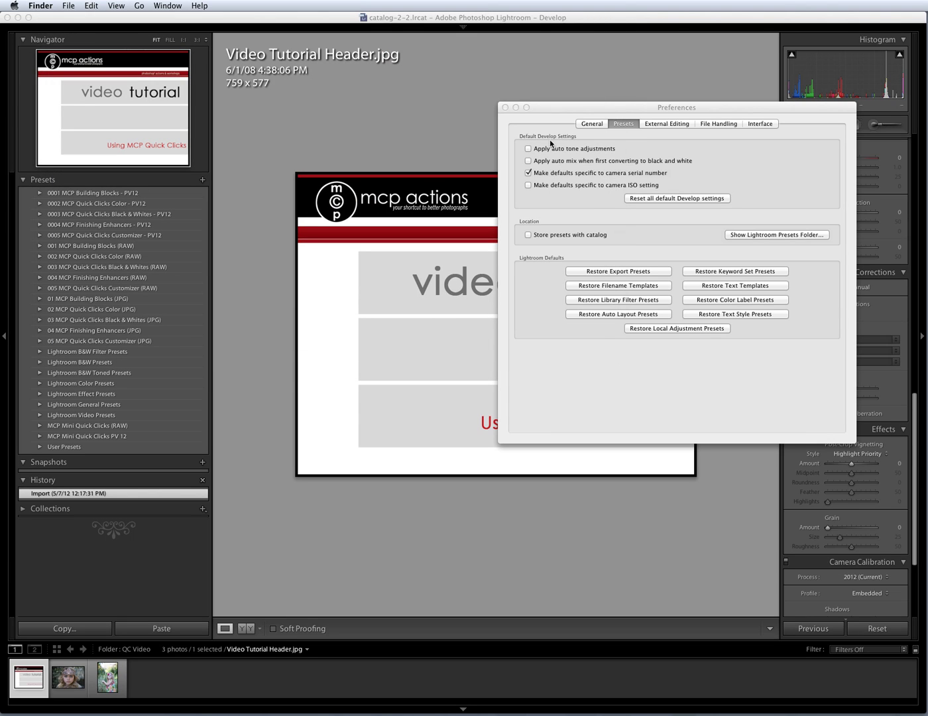
left_click(505, 107)
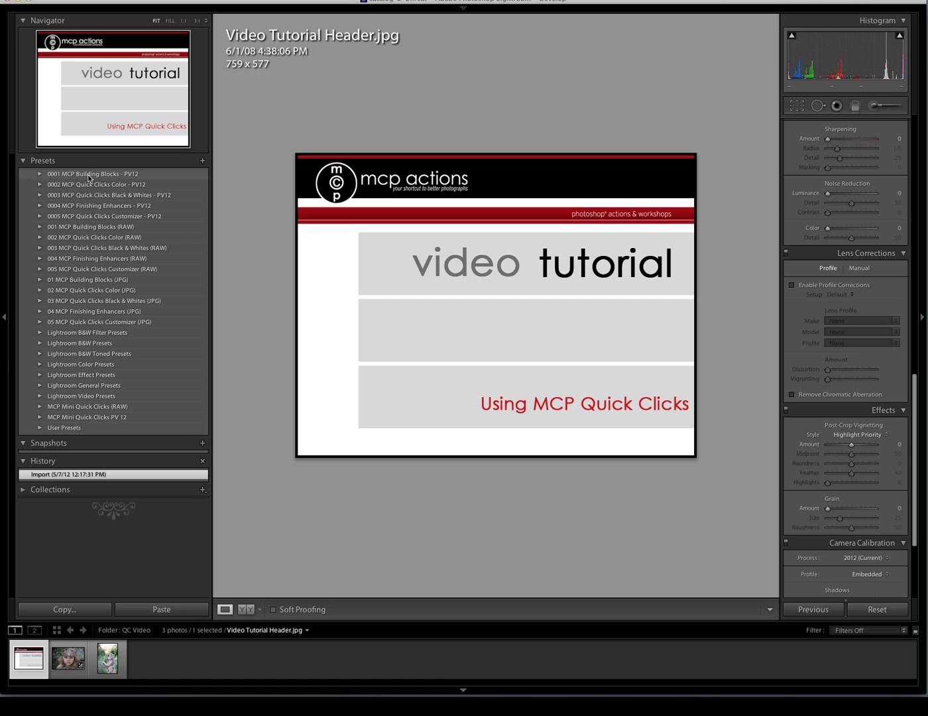
Step: Expand 0001 MCP Building Blocks - PV12 to list its white balance and exposure presets
left_click(40, 174)
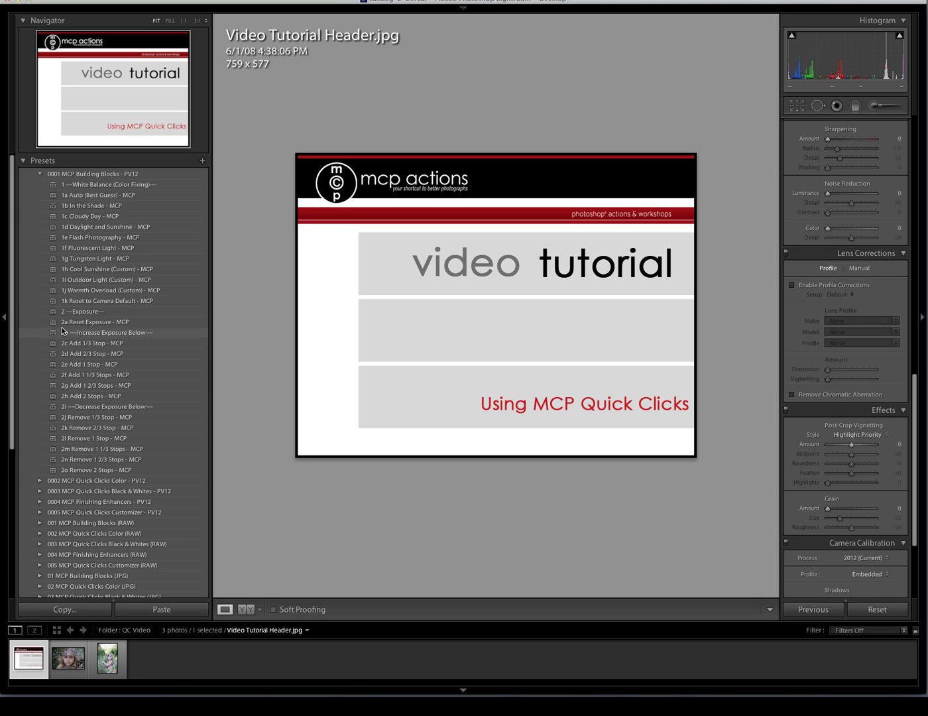
Step: Swap Building Blocks for 0002 Quick Clicks Color and browse its Soft and Dreamy through Vintage and Haze presets
left_click(39, 173)
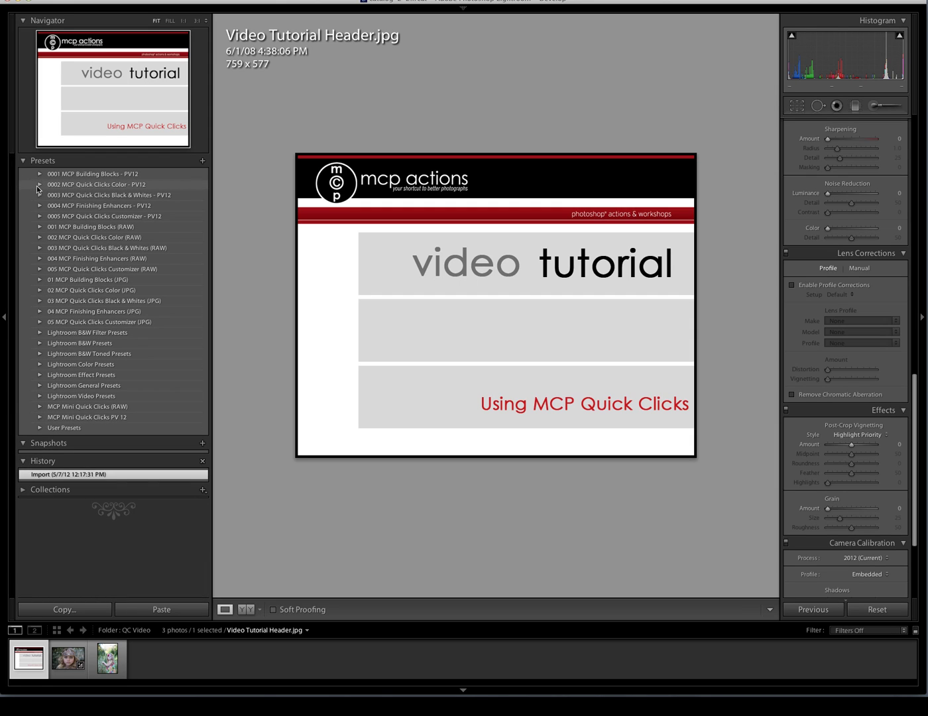
left_click(38, 185)
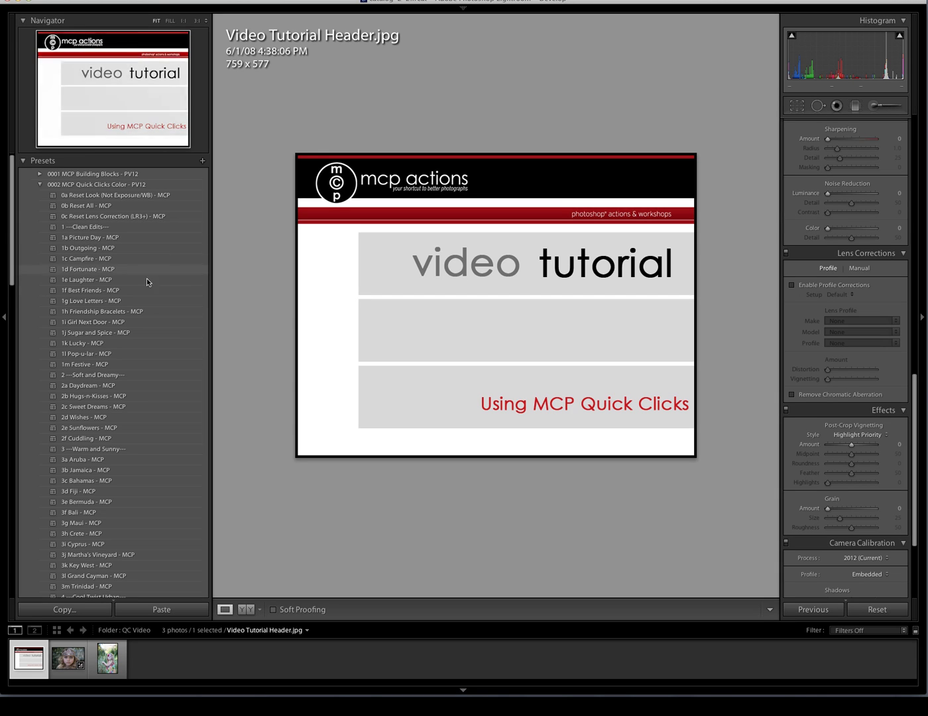
scroll(116, 465, "down", 3)
scroll(117, 470, "down", 3)
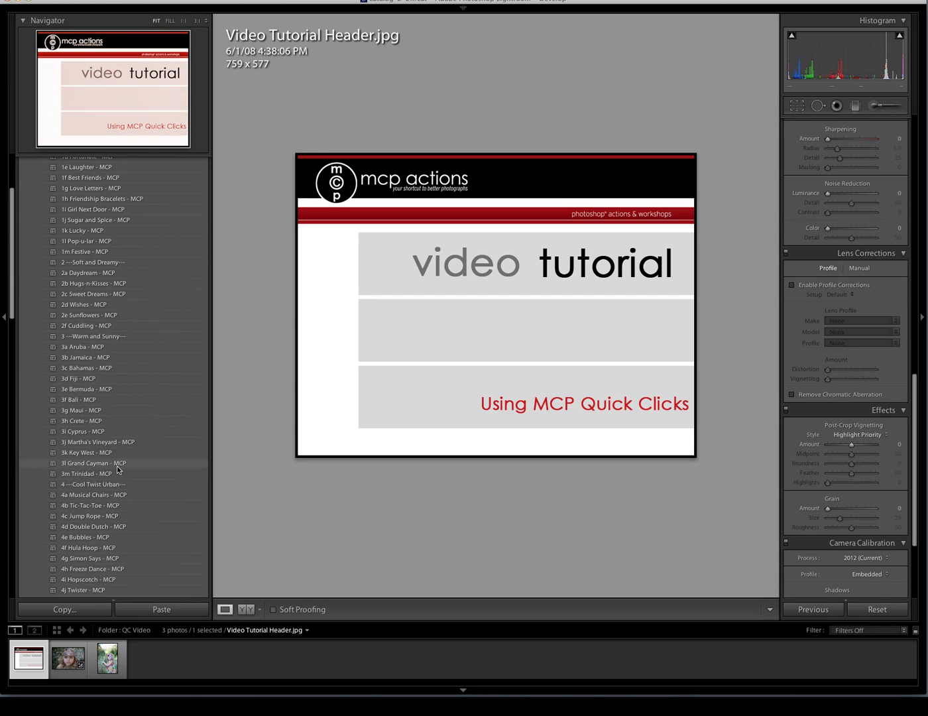
scroll(117, 470, "up", 4)
scroll(117, 471, "up", 3)
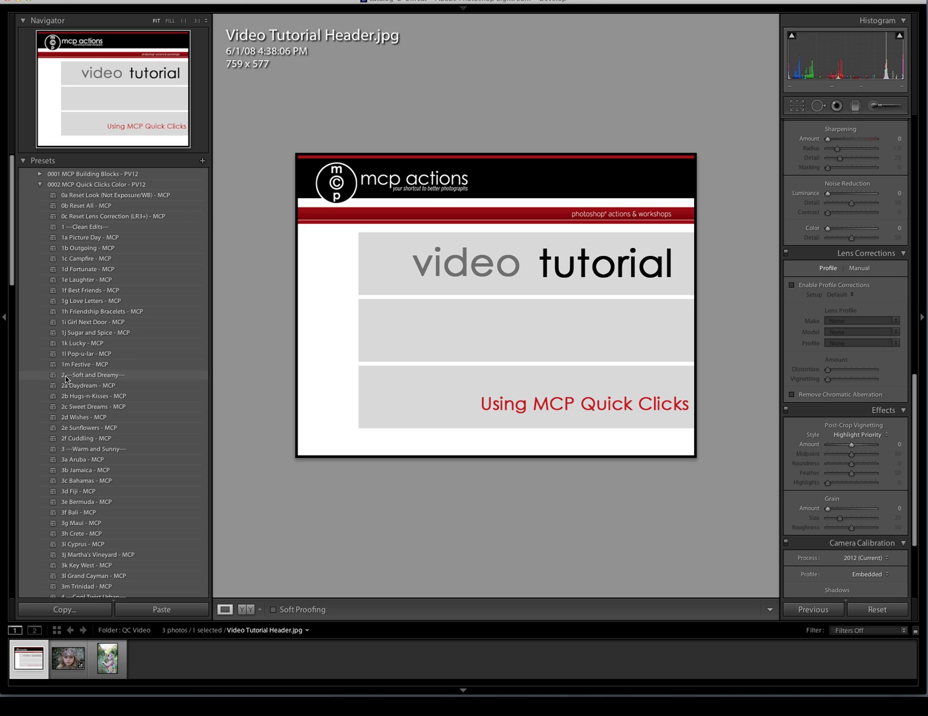
scroll(66, 375, "down", 5)
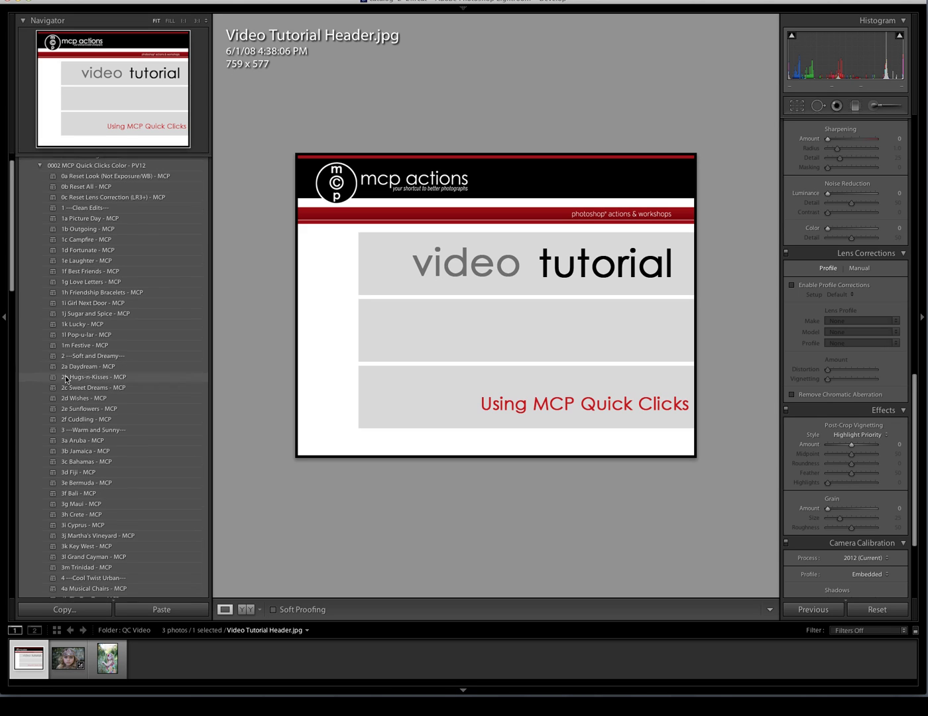
scroll(66, 375, "down", 5)
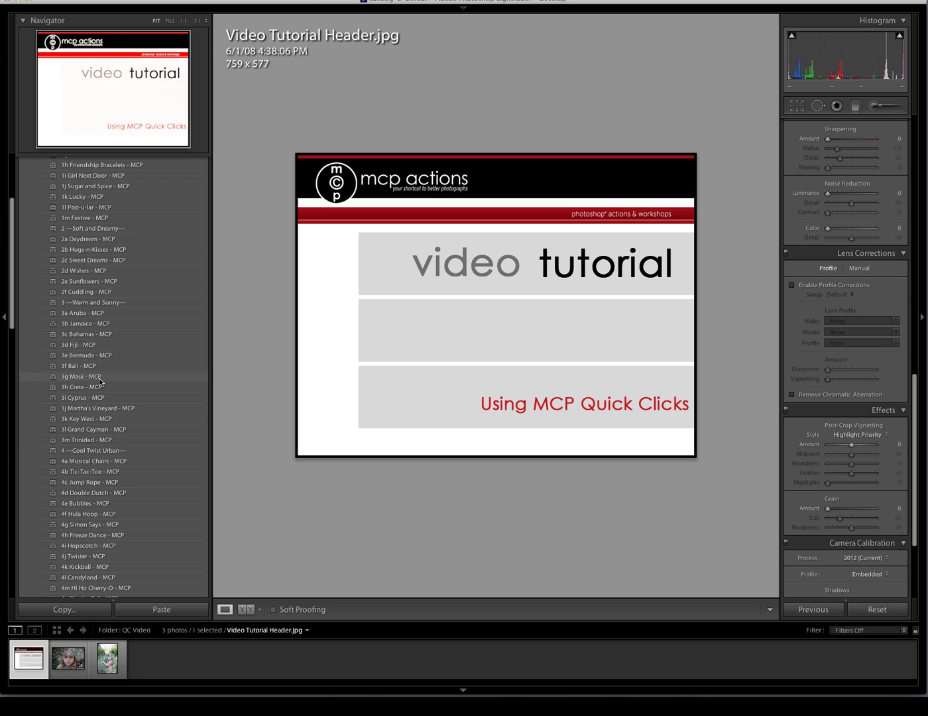
scroll(88, 453, "down", 1)
scroll(86, 450, "down", 10)
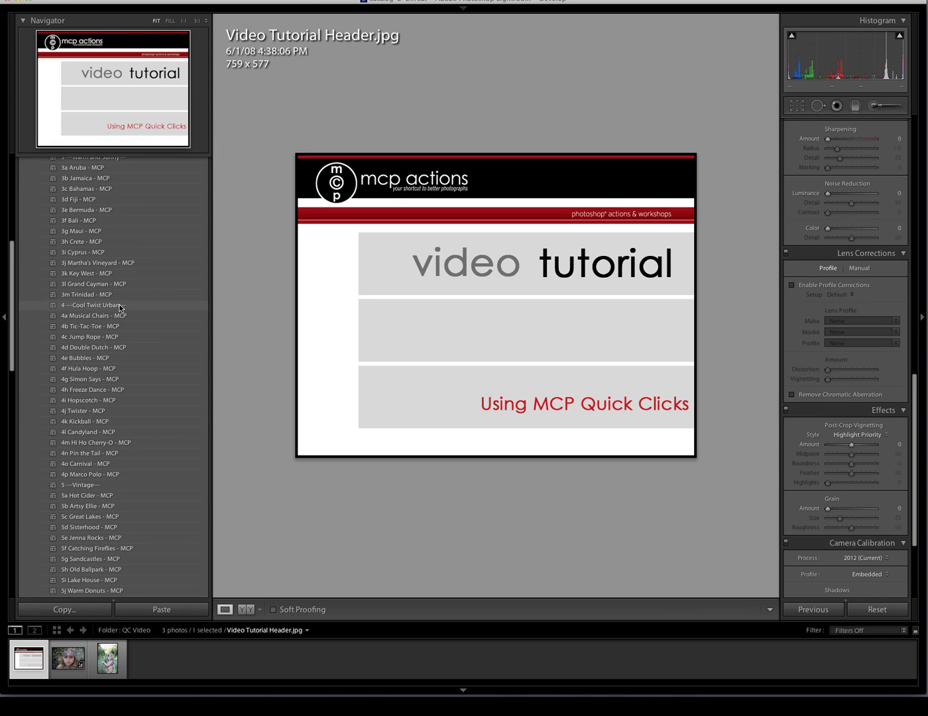
scroll(92, 492, "down", 12)
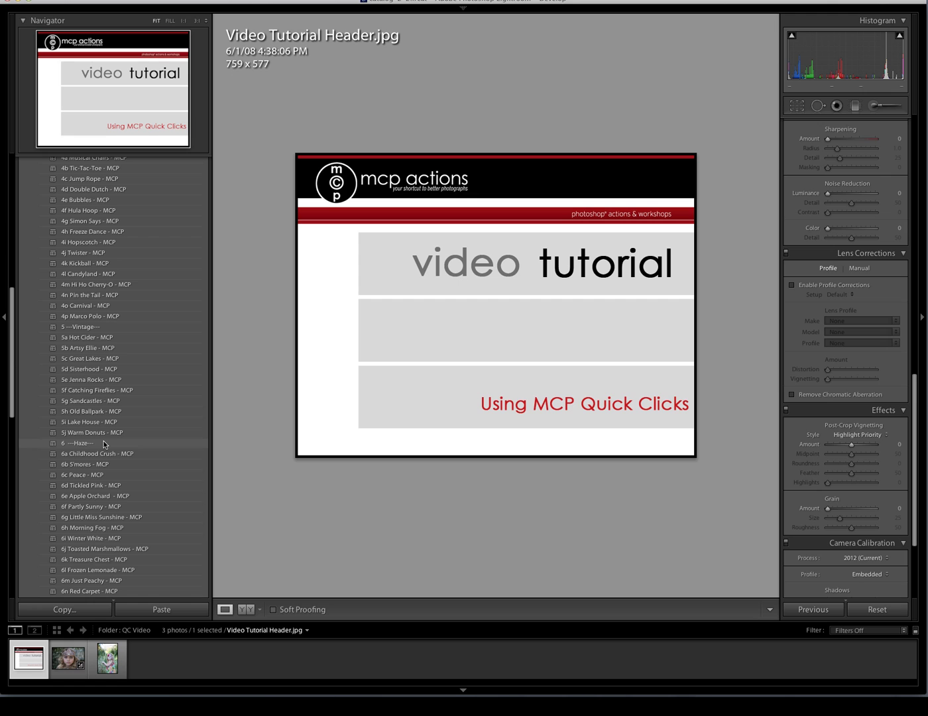
scroll(103, 445, "down", 15)
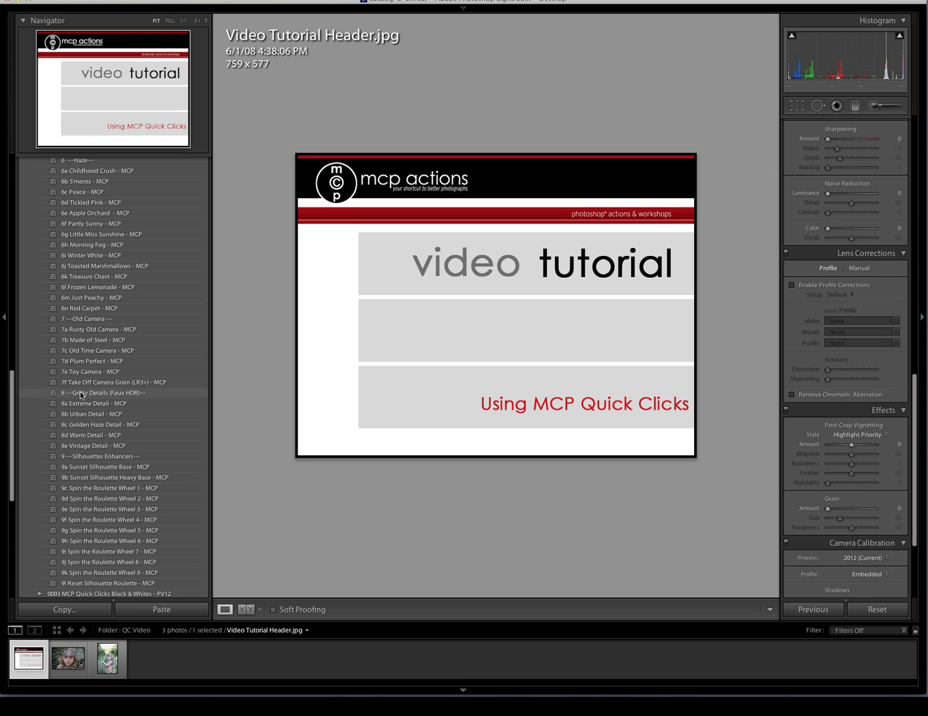
scroll(78, 456, "down", 2)
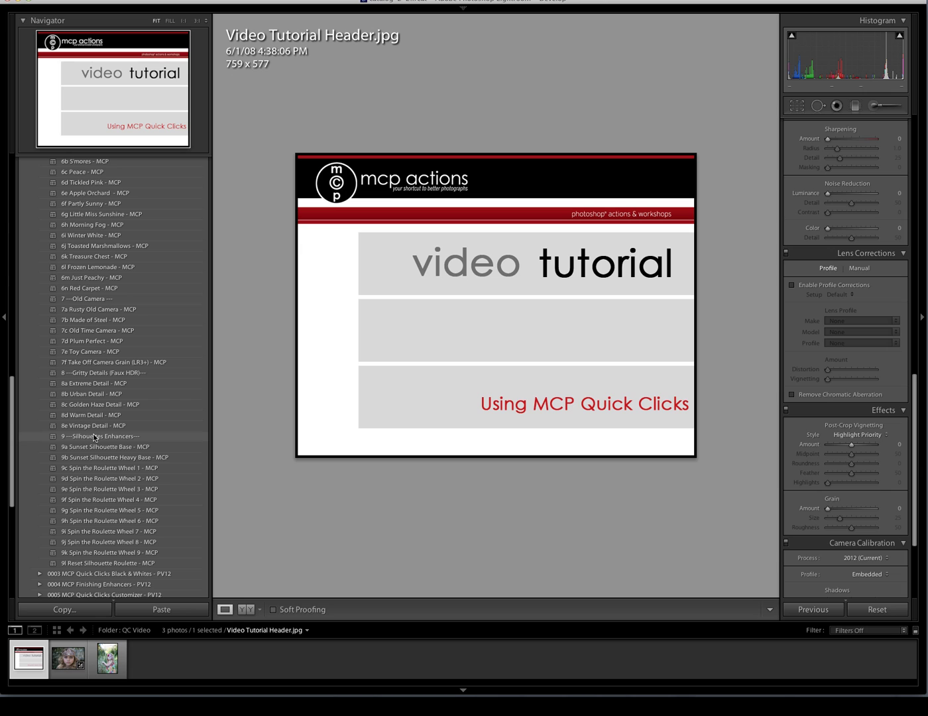
scroll(95, 437, "up", 15)
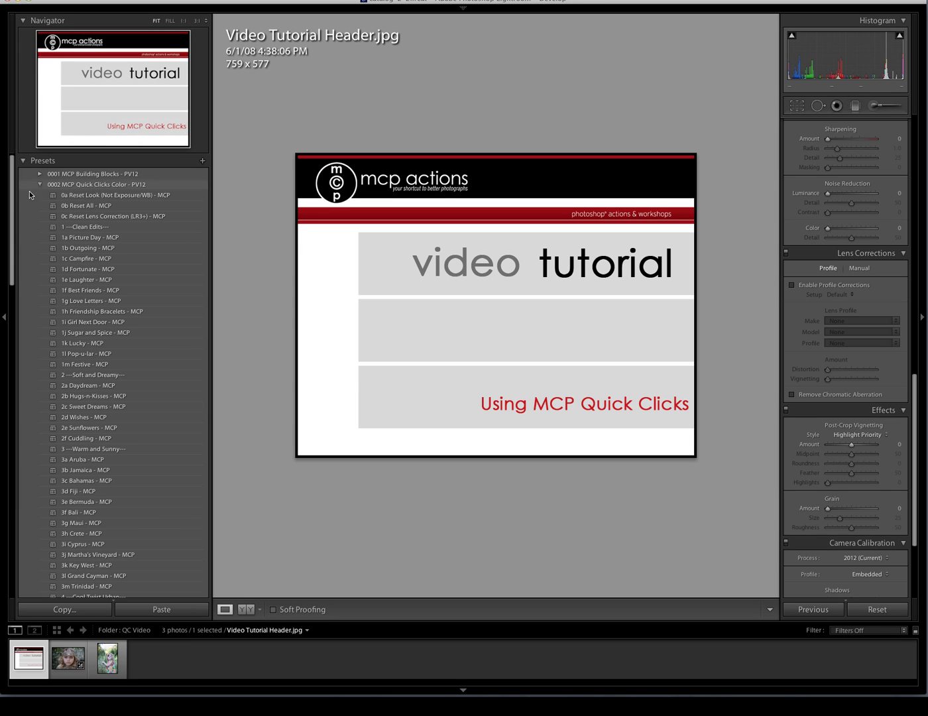
Step: Swap Quick Clicks Color for 0003 Black & Whites and browse its Waffle Bowl through Bring Back Color presets
left_click(39, 185)
left_click(40, 194)
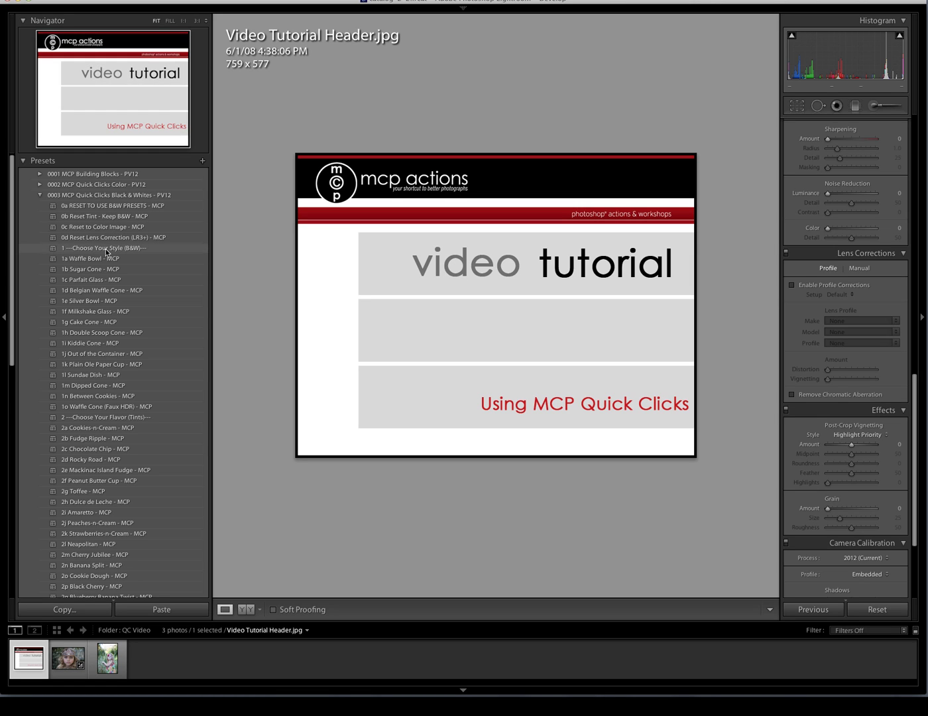
scroll(105, 226, "down", 1)
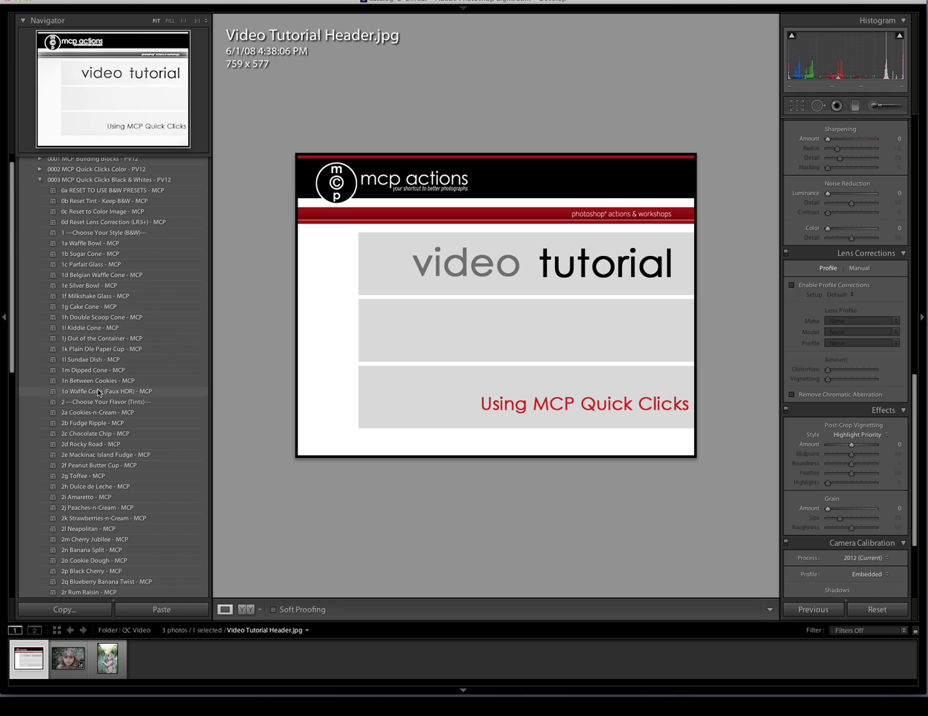
scroll(97, 391, "down", 4)
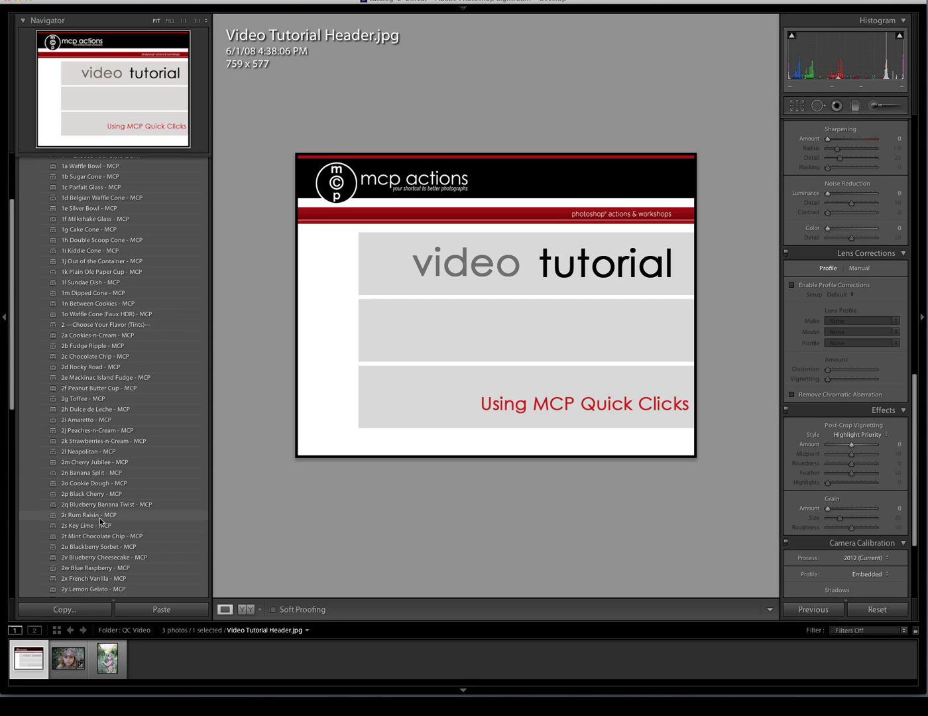
scroll(99, 517, "down", 9)
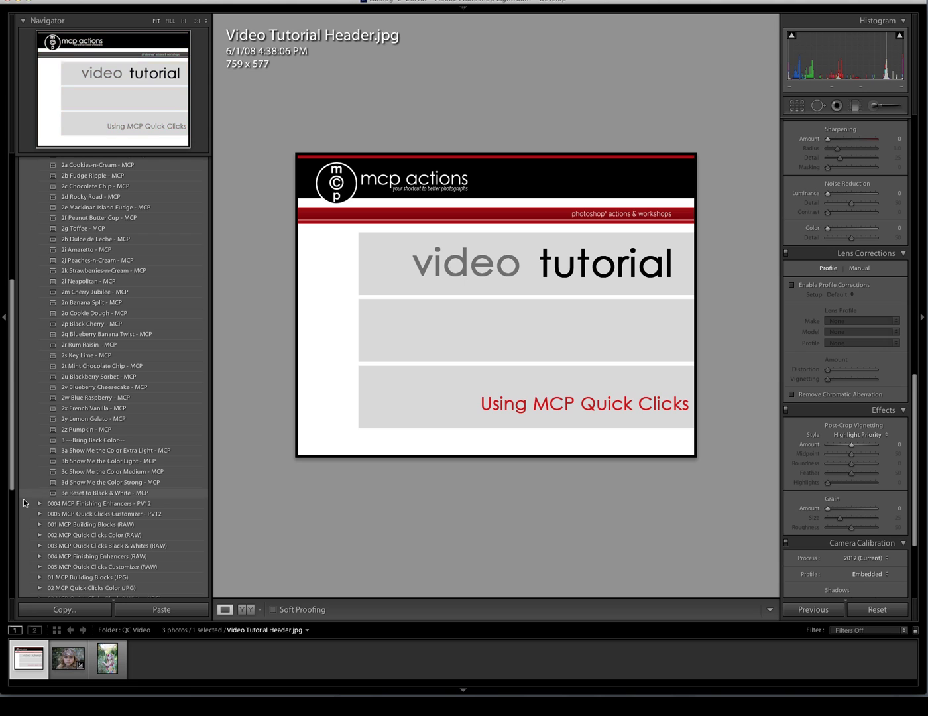
left_click(41, 503)
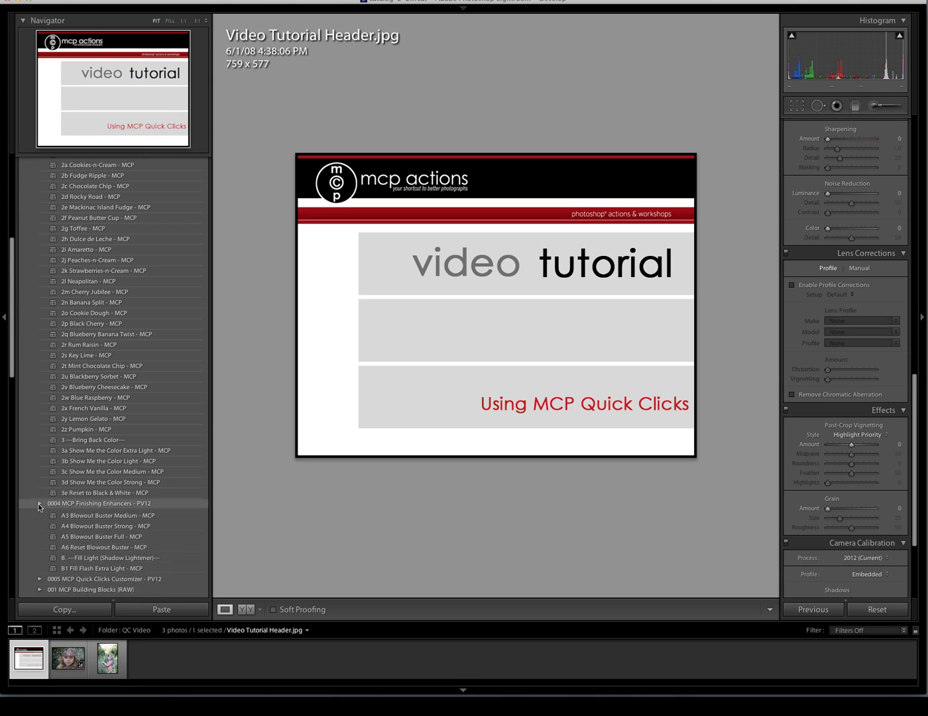
scroll(73, 548, "down", 5)
scroll(79, 548, "down", 1)
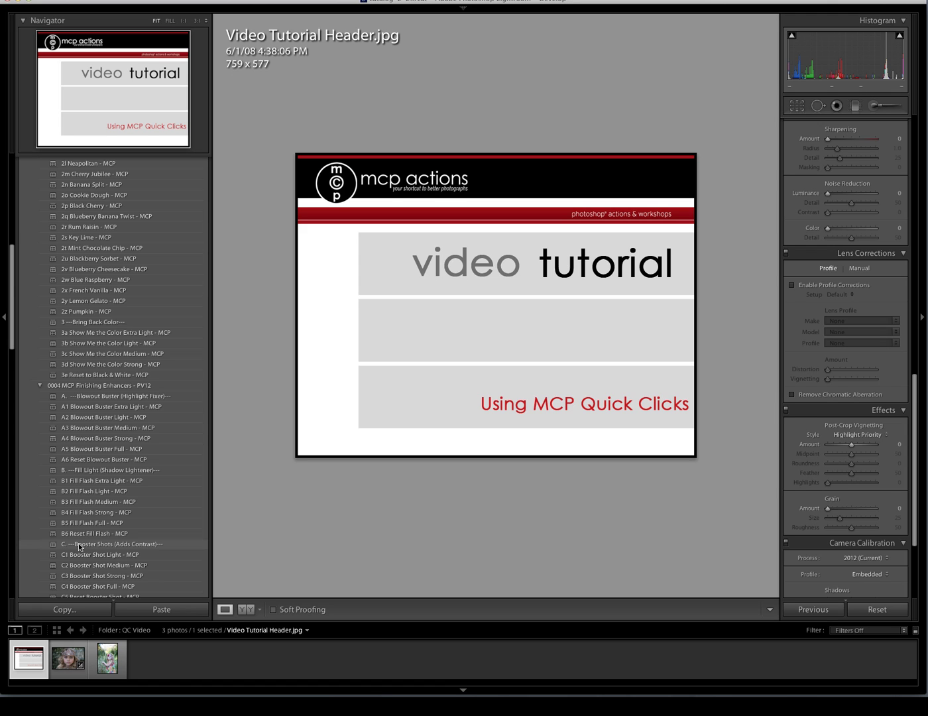
scroll(78, 545, "down", 7)
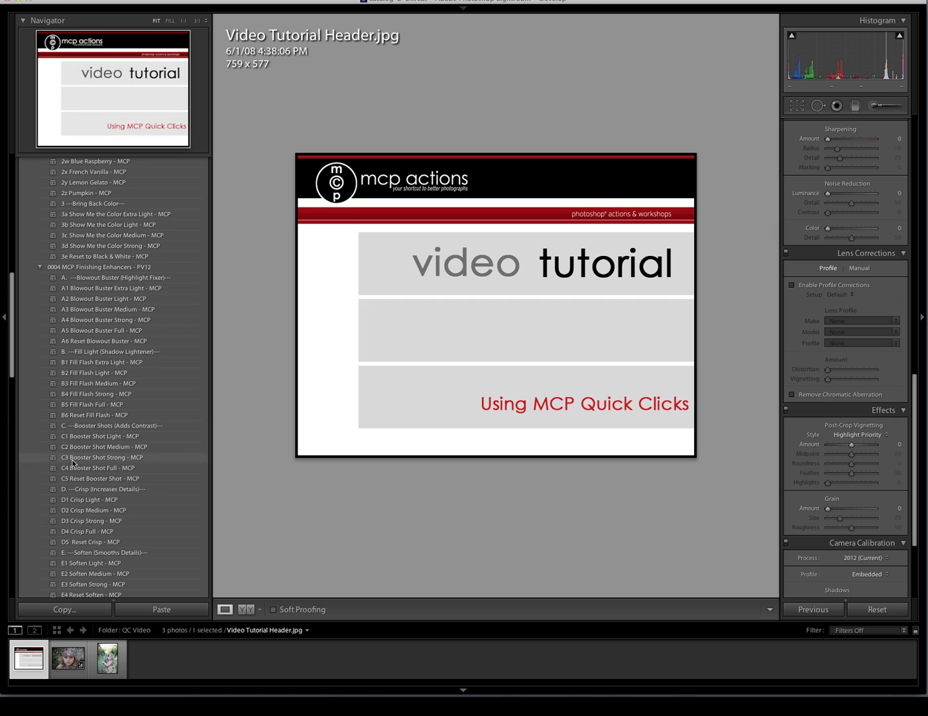
scroll(74, 457, "down", 5)
scroll(73, 462, "down", 5)
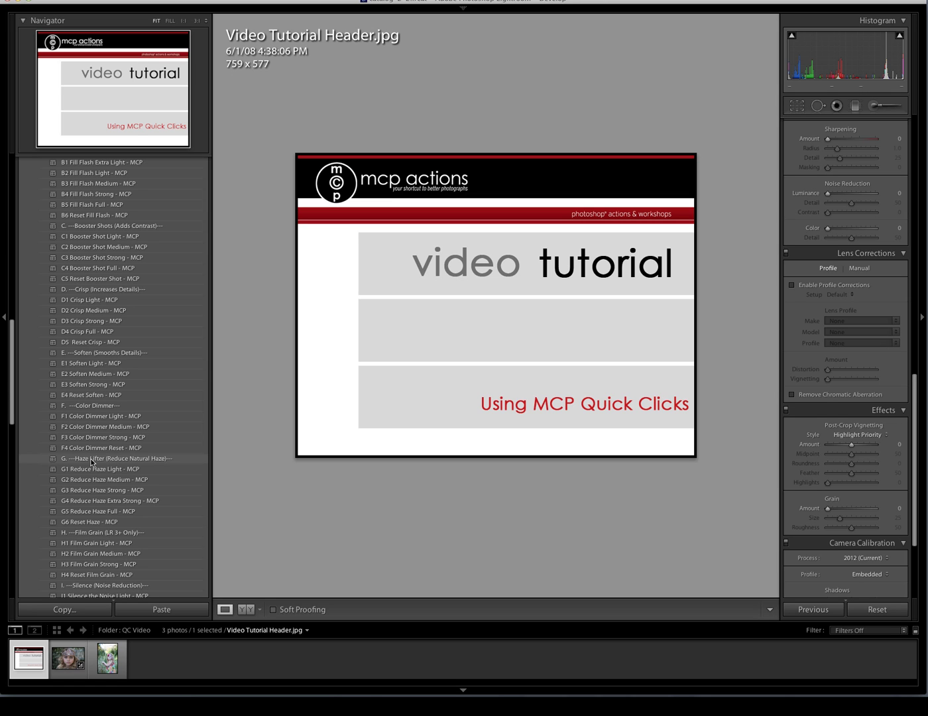
scroll(90, 458, "down", 5)
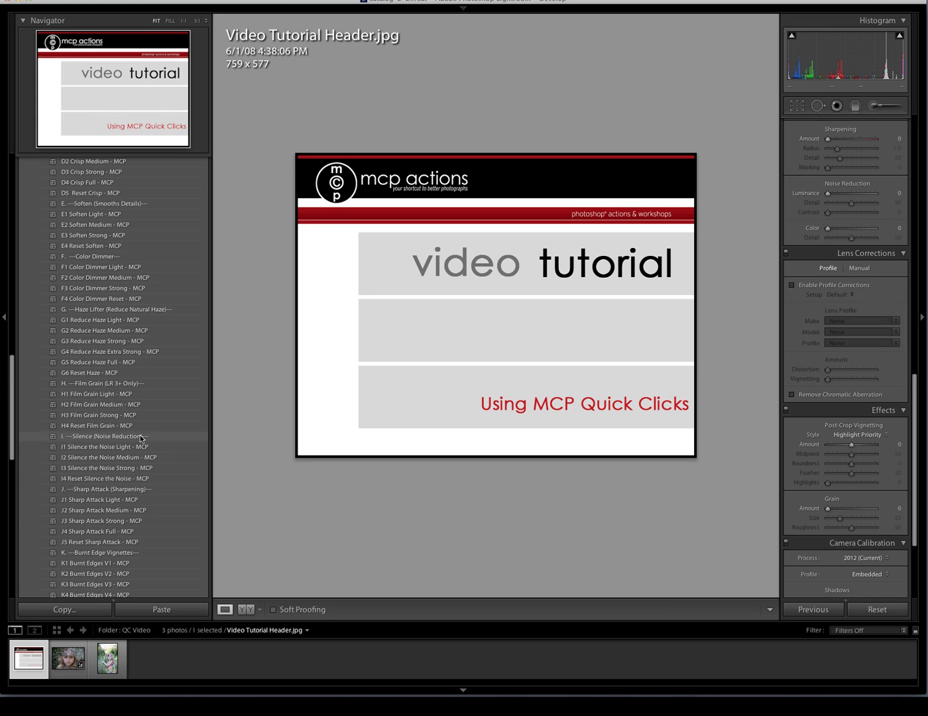
scroll(140, 437, "down", 4)
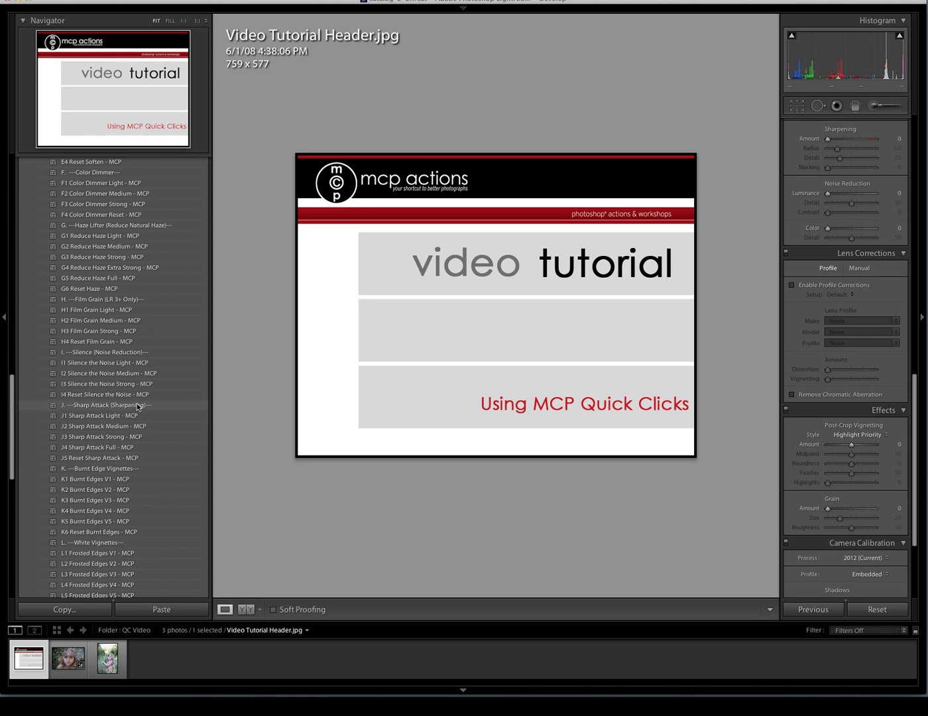
scroll(111, 454, "down", 6)
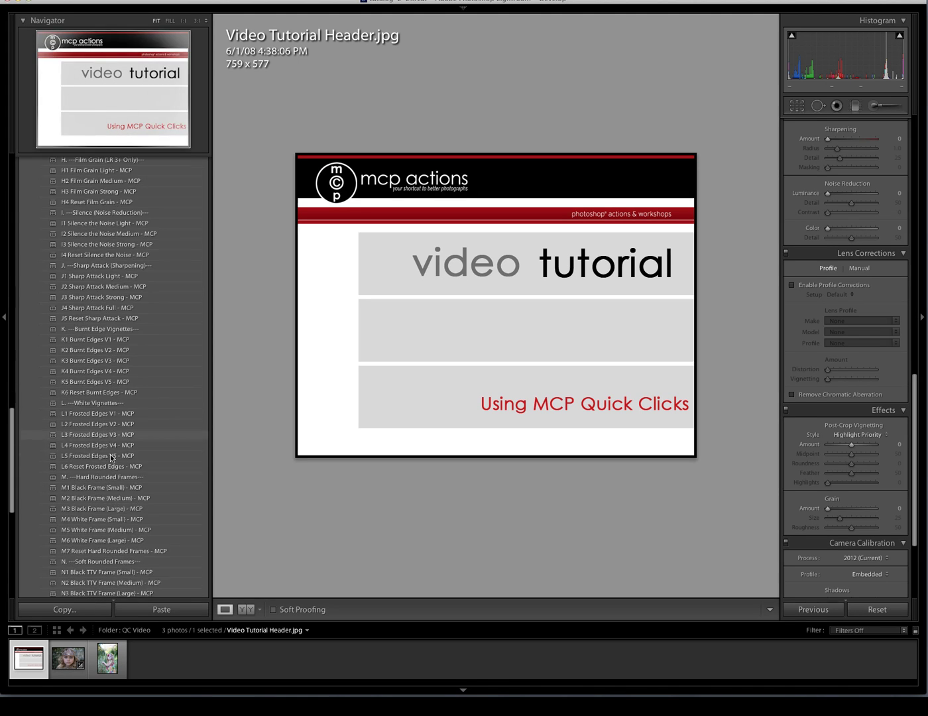
scroll(111, 453, "down", 1)
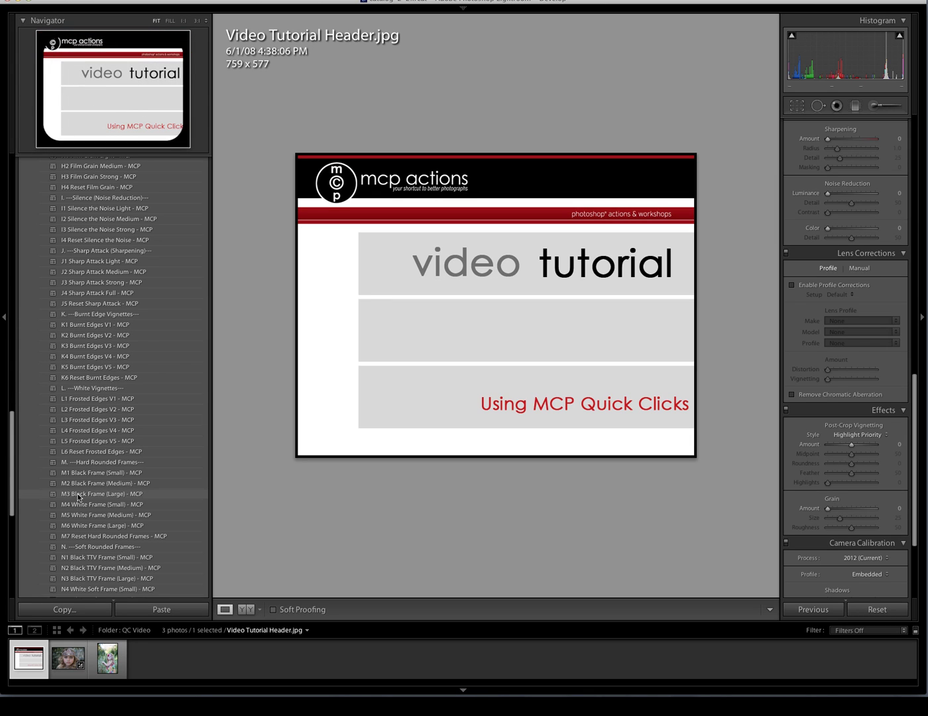
scroll(86, 464, "down", 1)
scroll(79, 498, "down", 1)
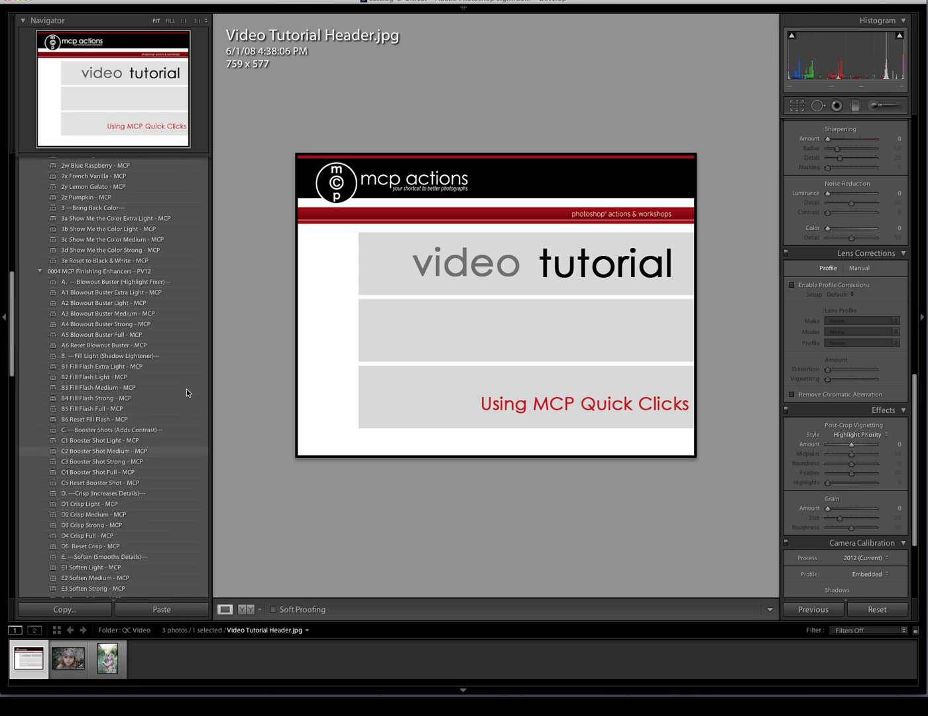
scroll(186, 389, "up", 5)
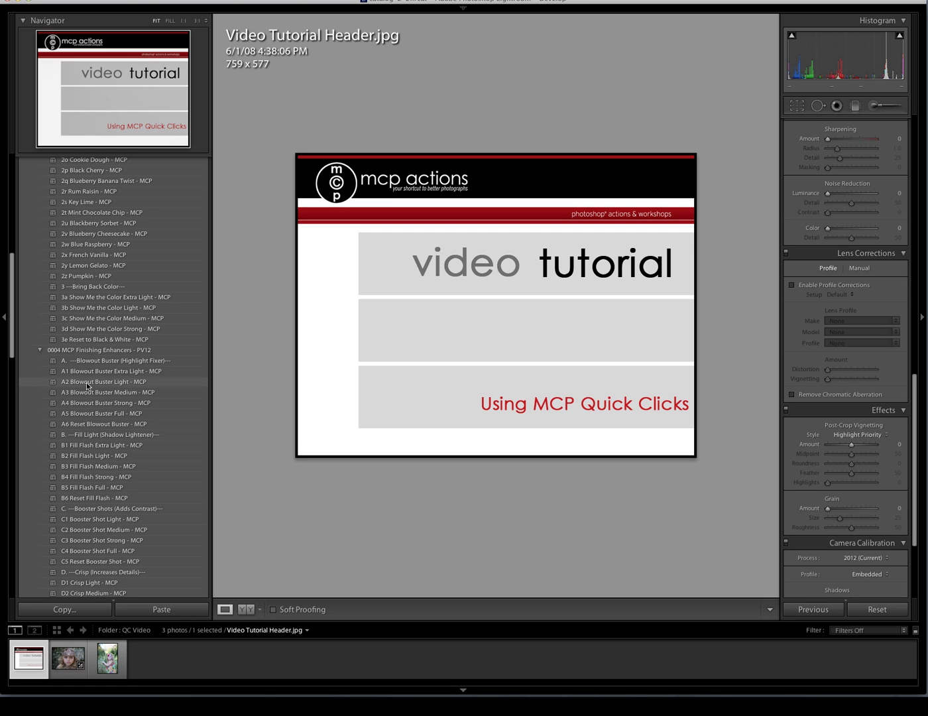
scroll(88, 385, "down", 15)
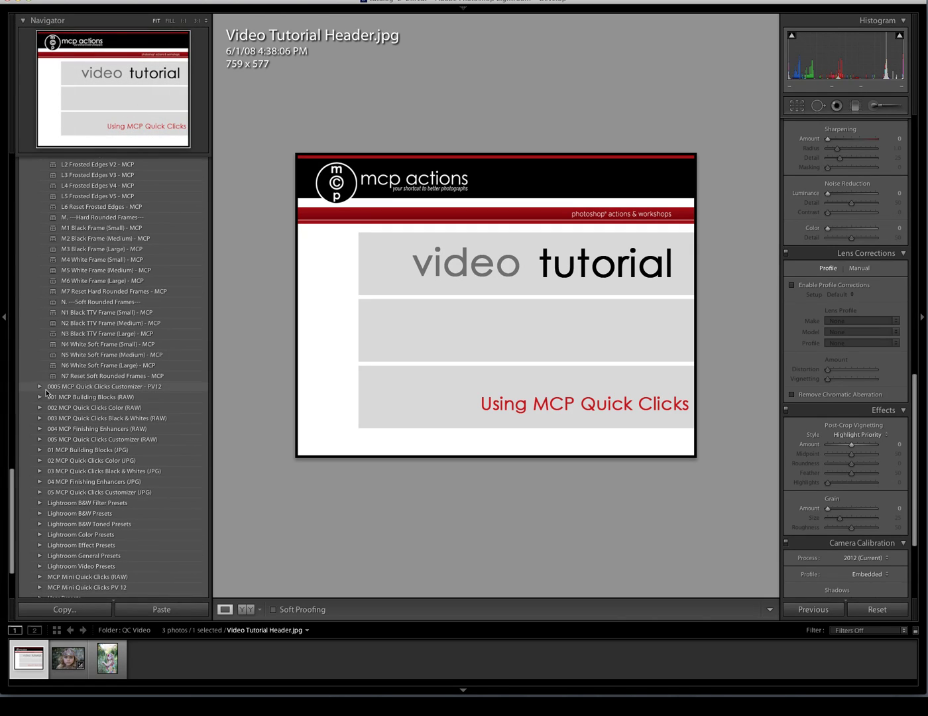
Step: Expand the 0005 Customizer folder and open, then dismiss, Update with Current Settings for 1a Custom Design 1
left_click(42, 386)
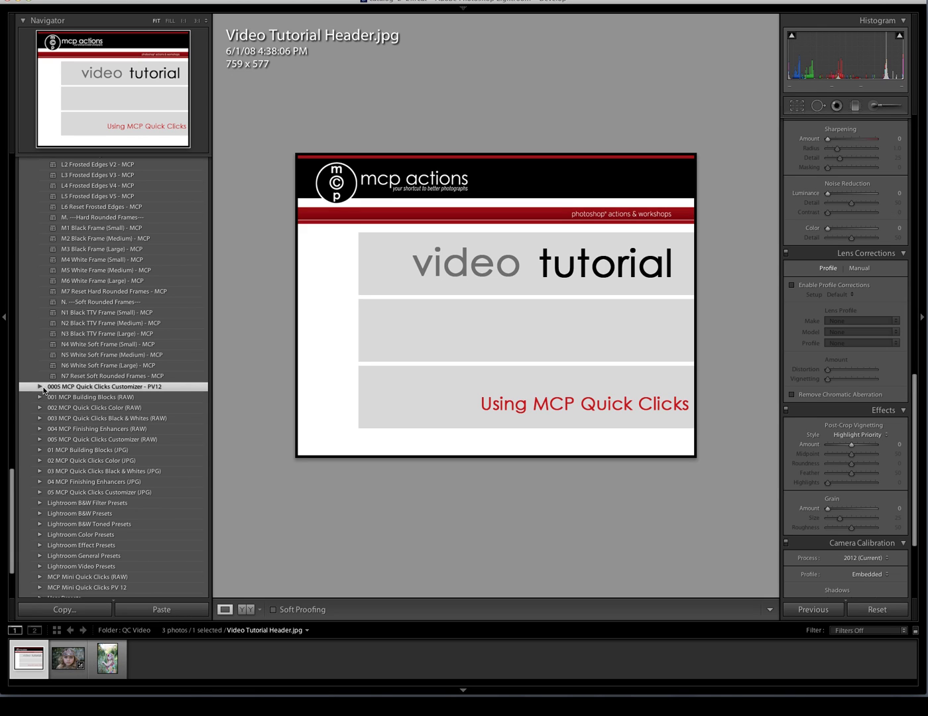
left_click(39, 387)
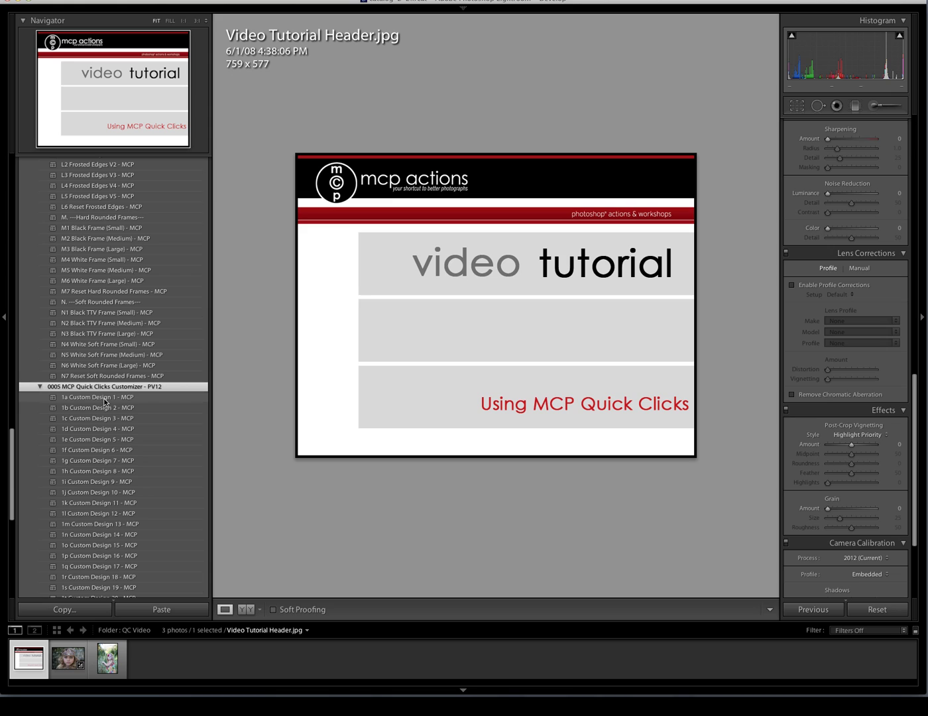
right_click(86, 397)
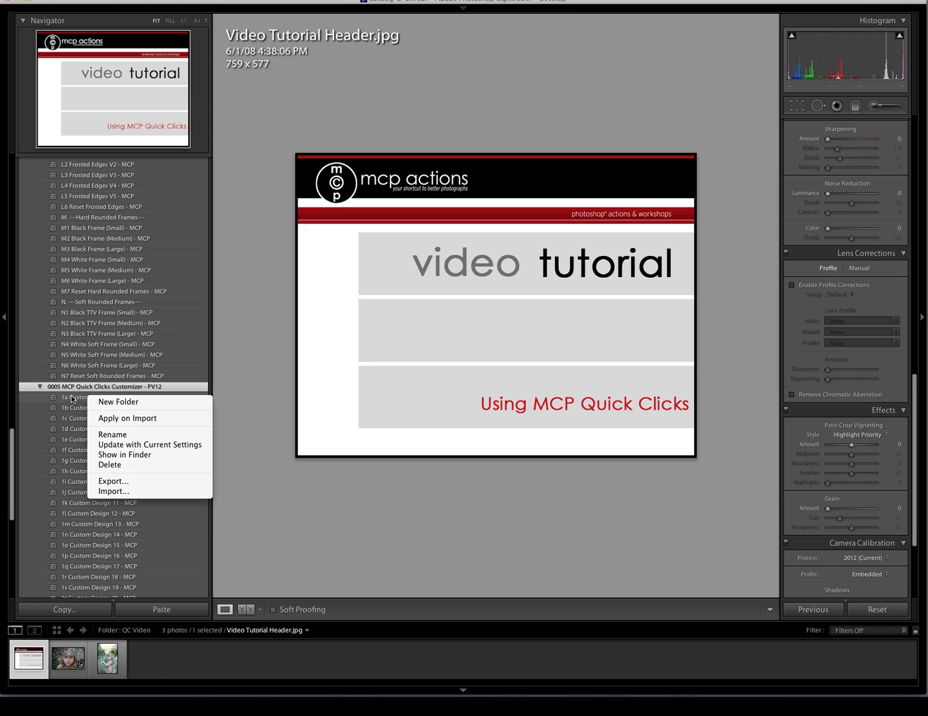
left_click(111, 450)
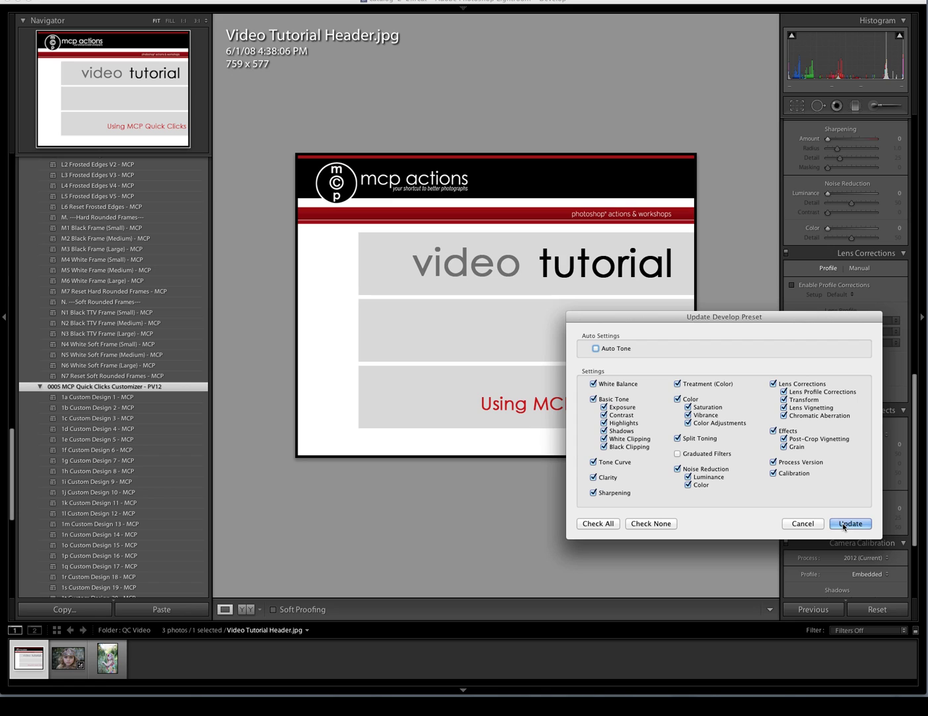
left_click(802, 524)
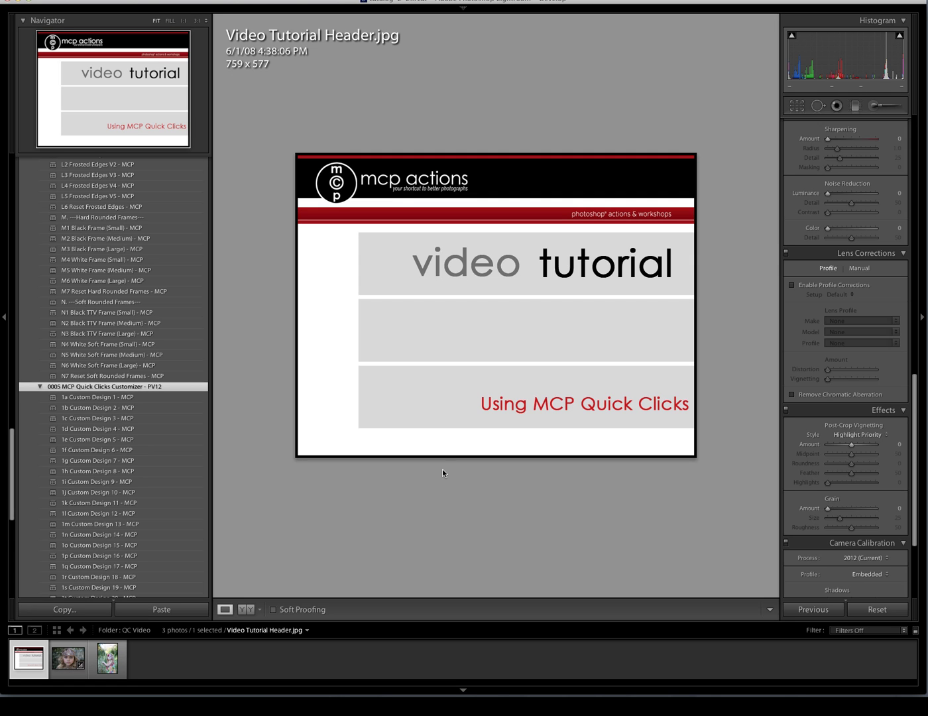
Step: Open the shell-crown portrait and collapse the Customizer and Black & Whites preset folders
left_click(59, 661)
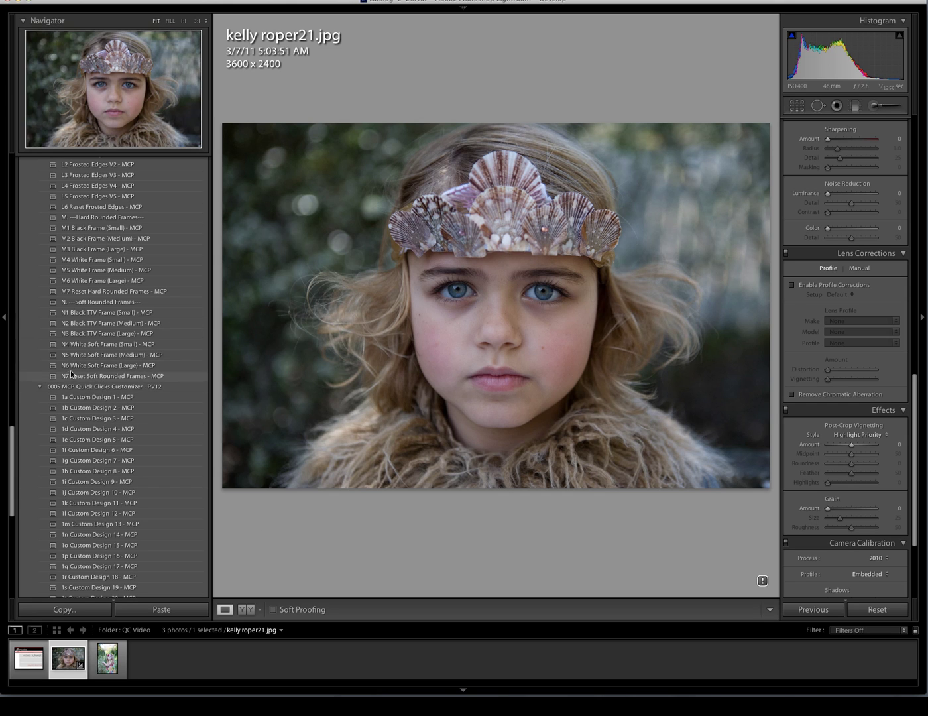
left_click(39, 386)
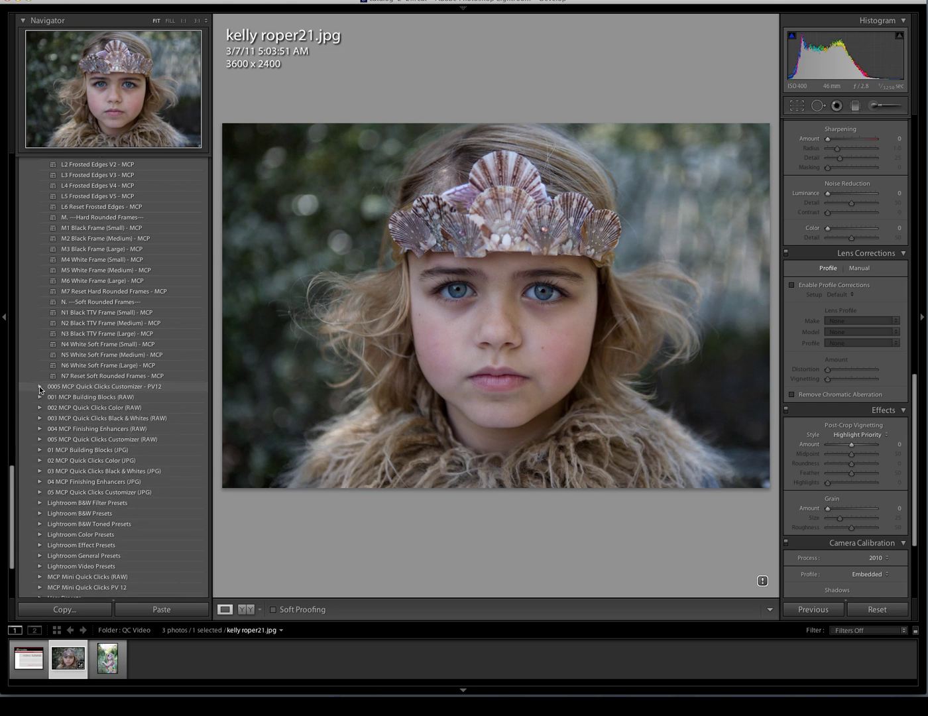
scroll(40, 385, "up", 15)
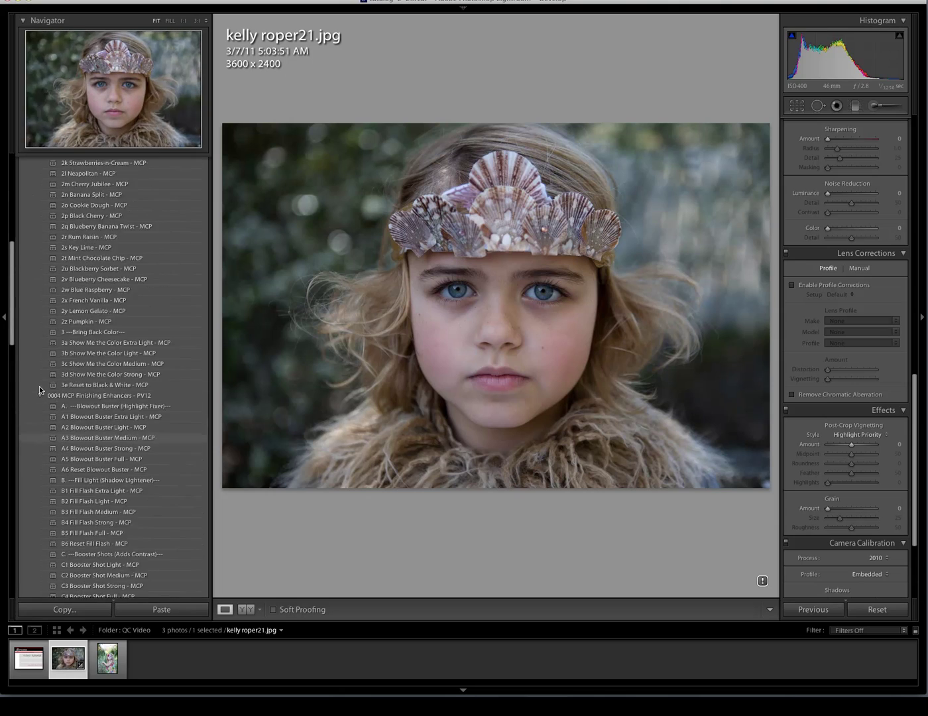
scroll(38, 412, "up", 10)
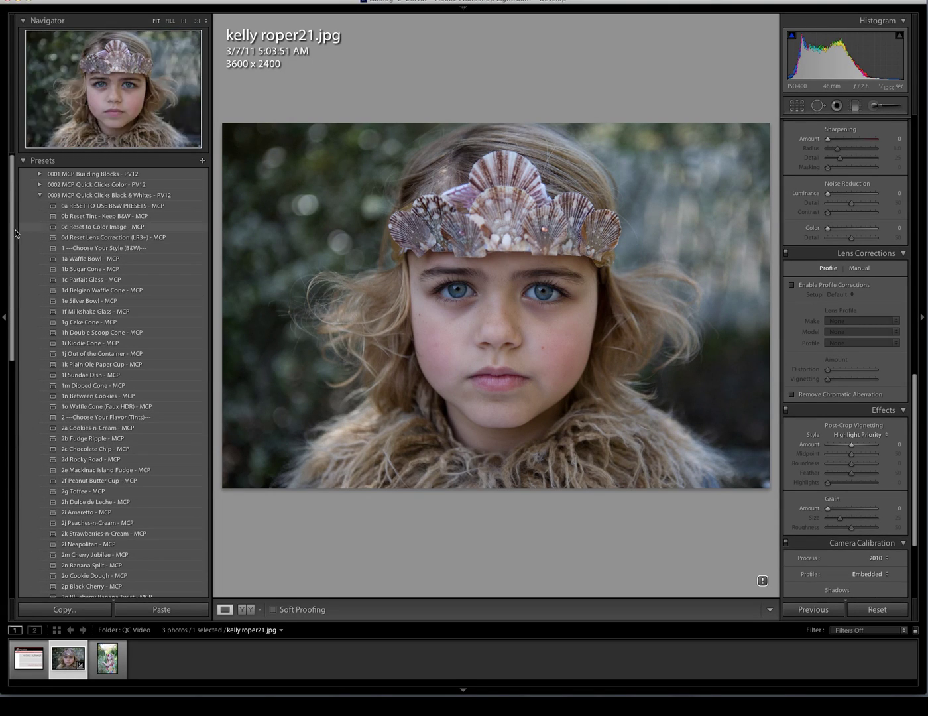
left_click(38, 197)
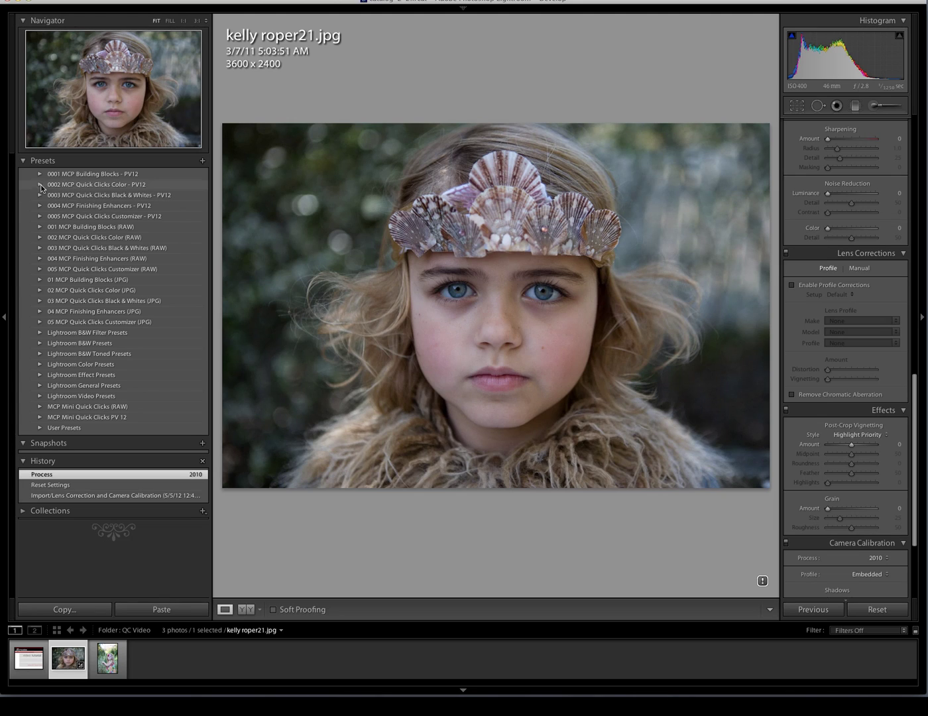
Step: Brighten the portrait with the 2e Add 1 Stop preset from MCP Building Blocks
left_click(39, 173)
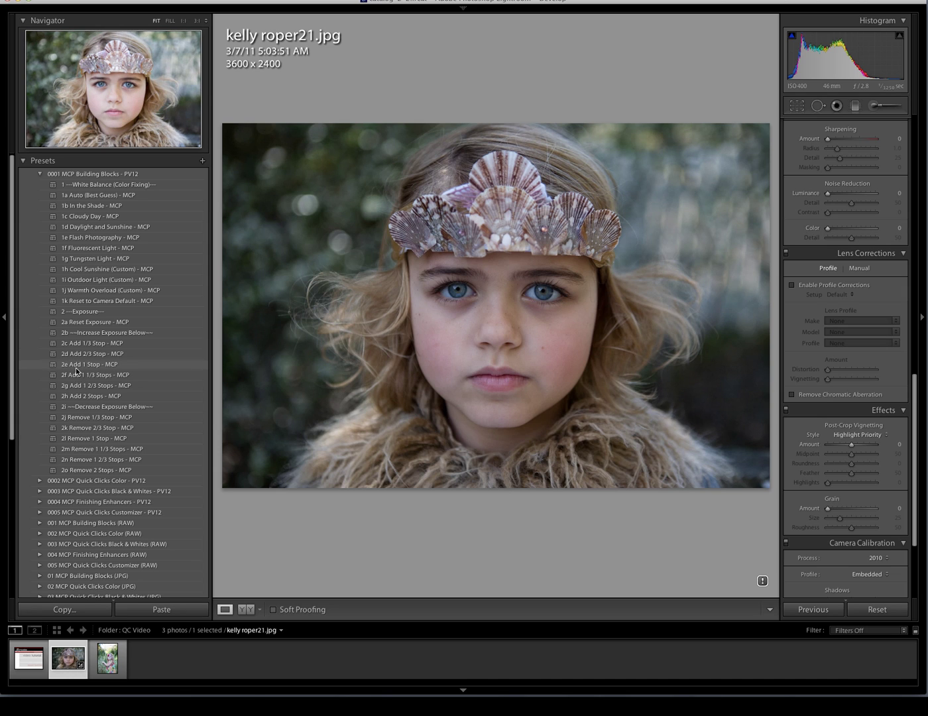
left_click(78, 366)
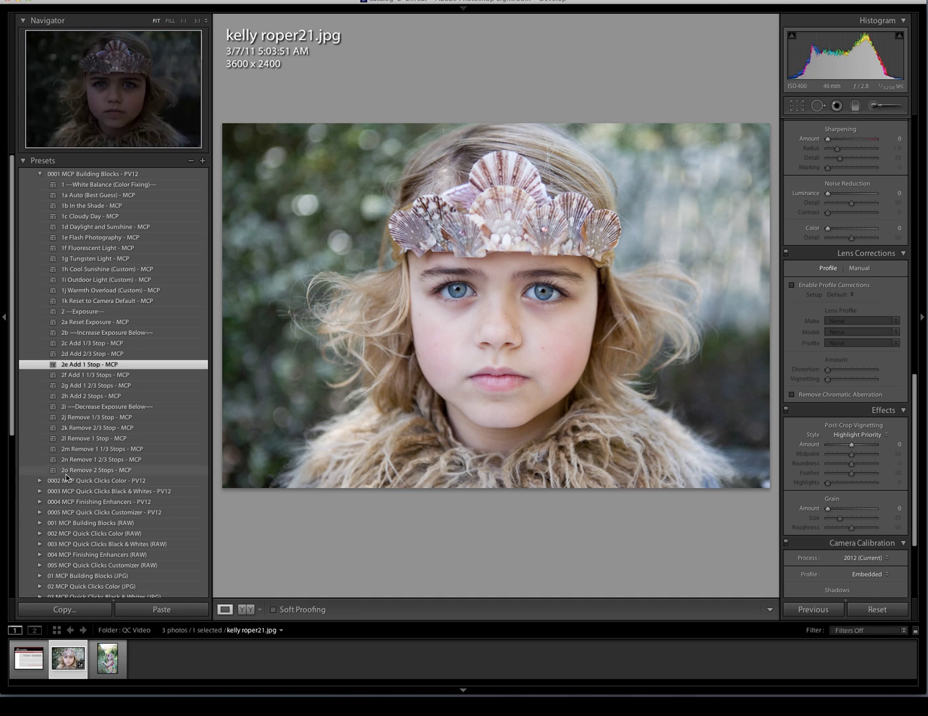
left_click(39, 480)
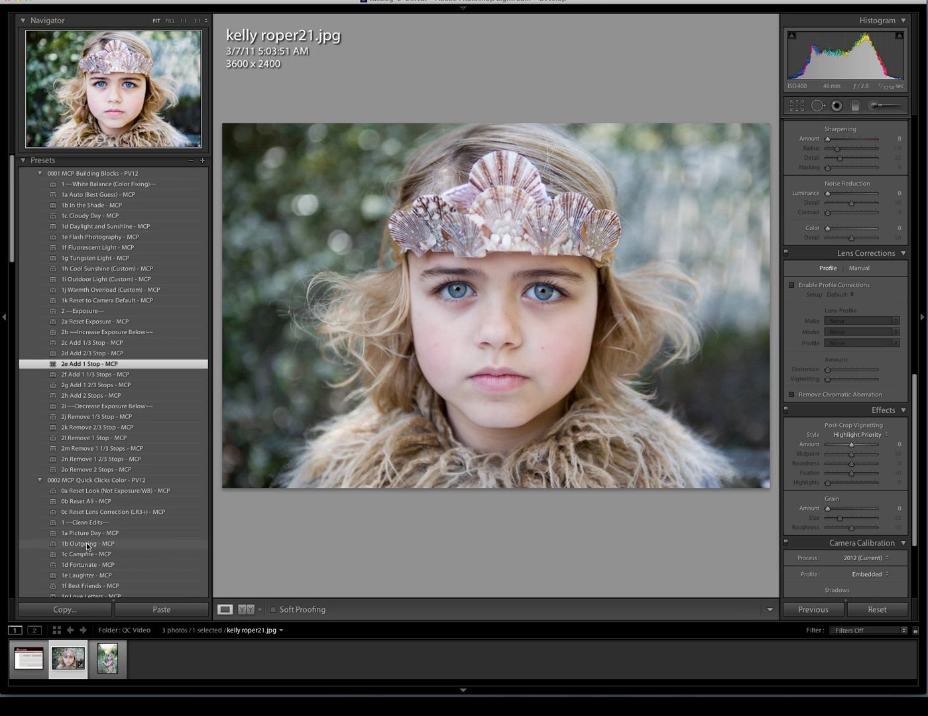
Step: Preview Picture Day, Outgoing, Campfire, Fortunate, Love Letters and Sugar and Spice, then compare Picture Day with Outgoing
scroll(86, 542, "down", 6)
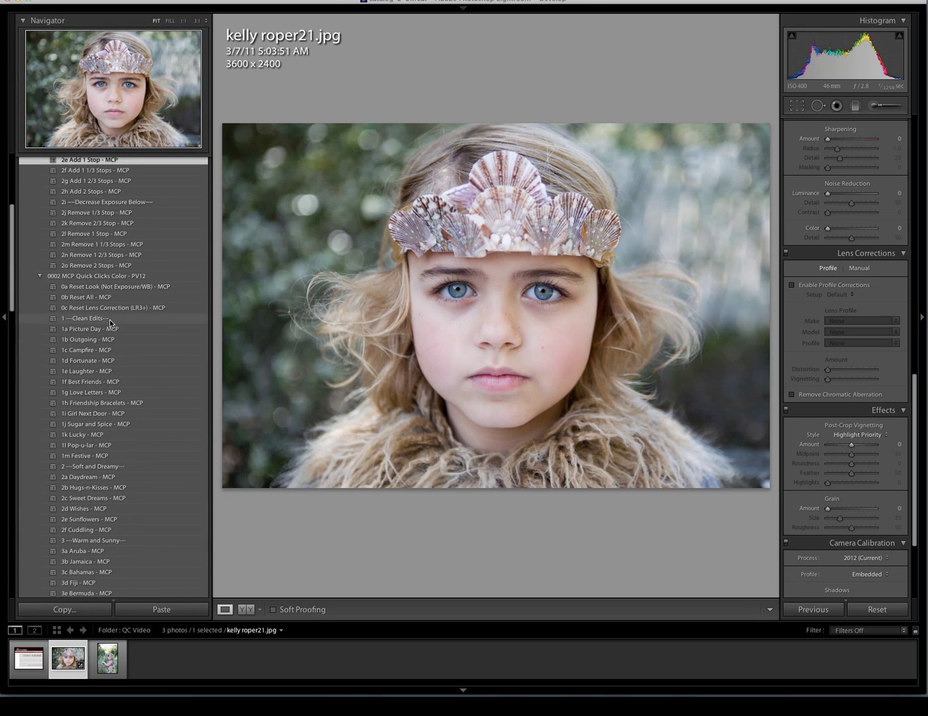
left_click(105, 329)
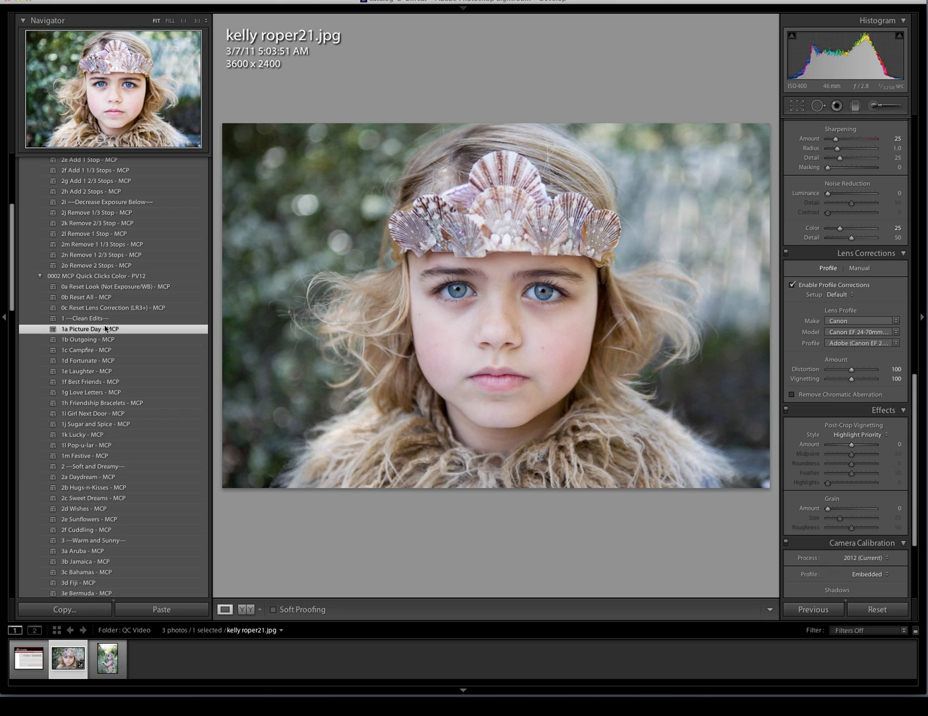
left_click(90, 340)
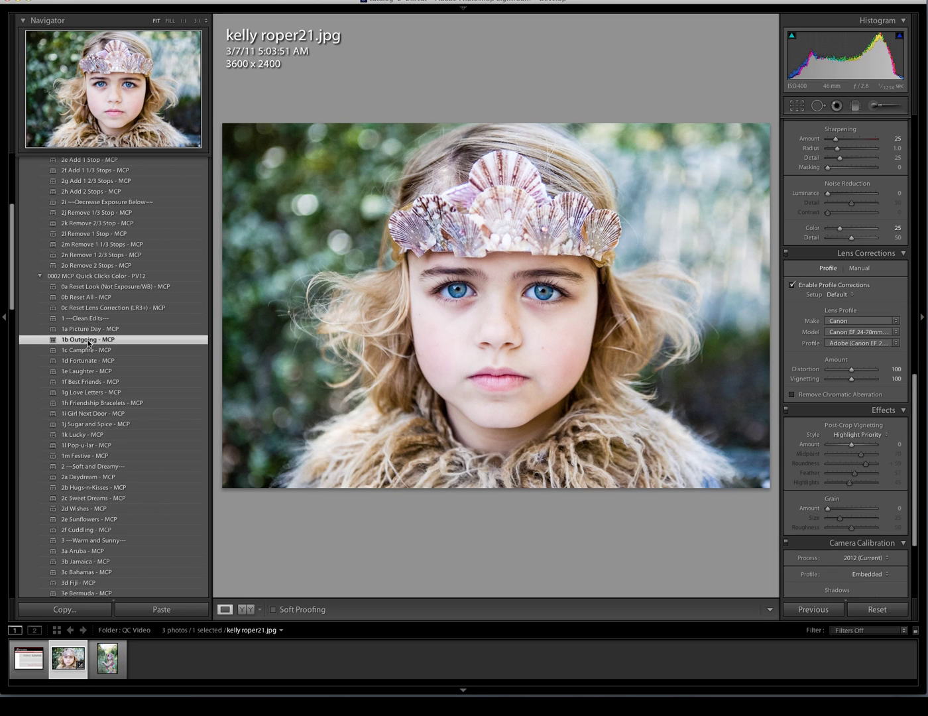
left_click(85, 351)
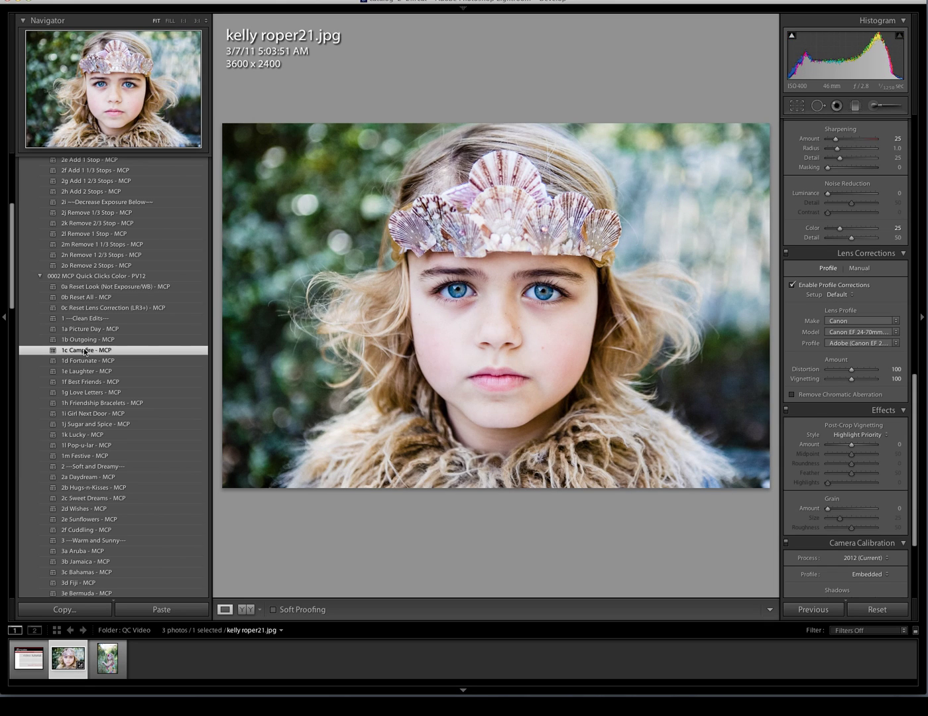
left_click(78, 362)
left_click(77, 392)
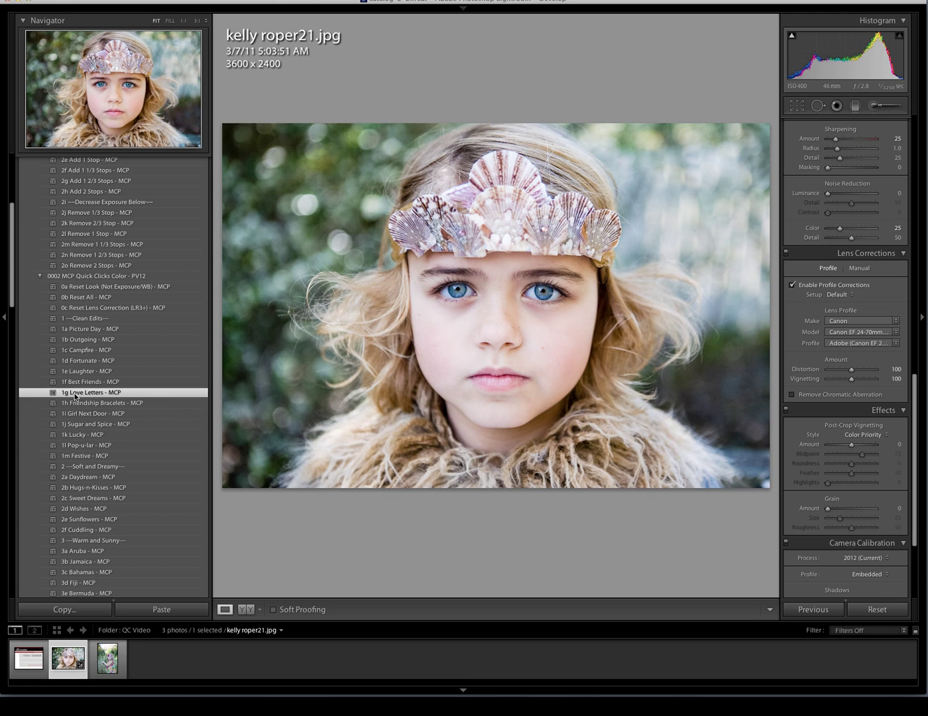
left_click(72, 424)
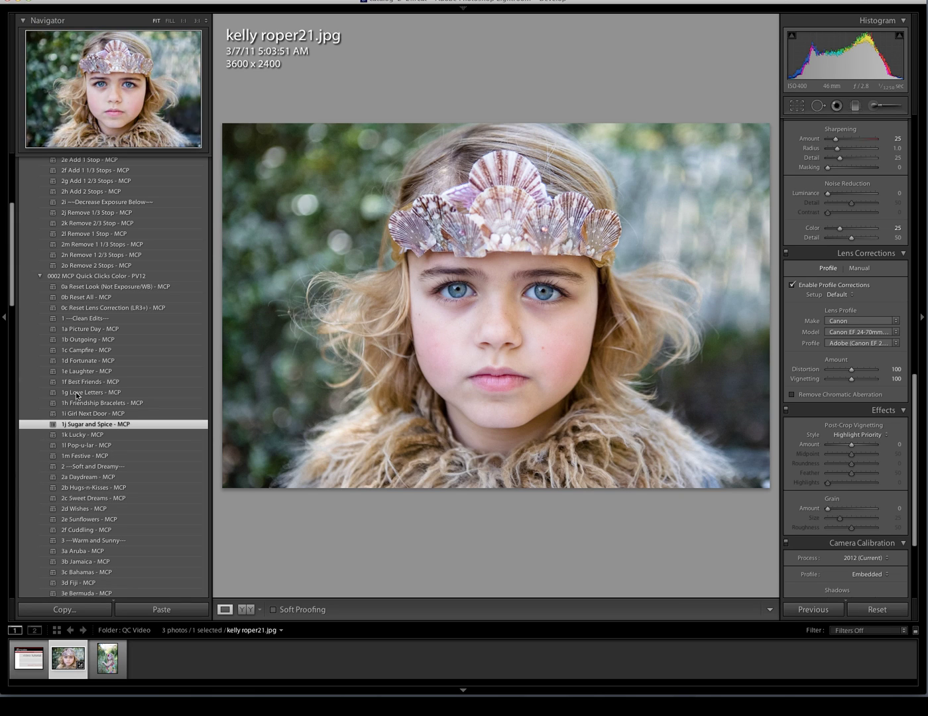
left_click(97, 331)
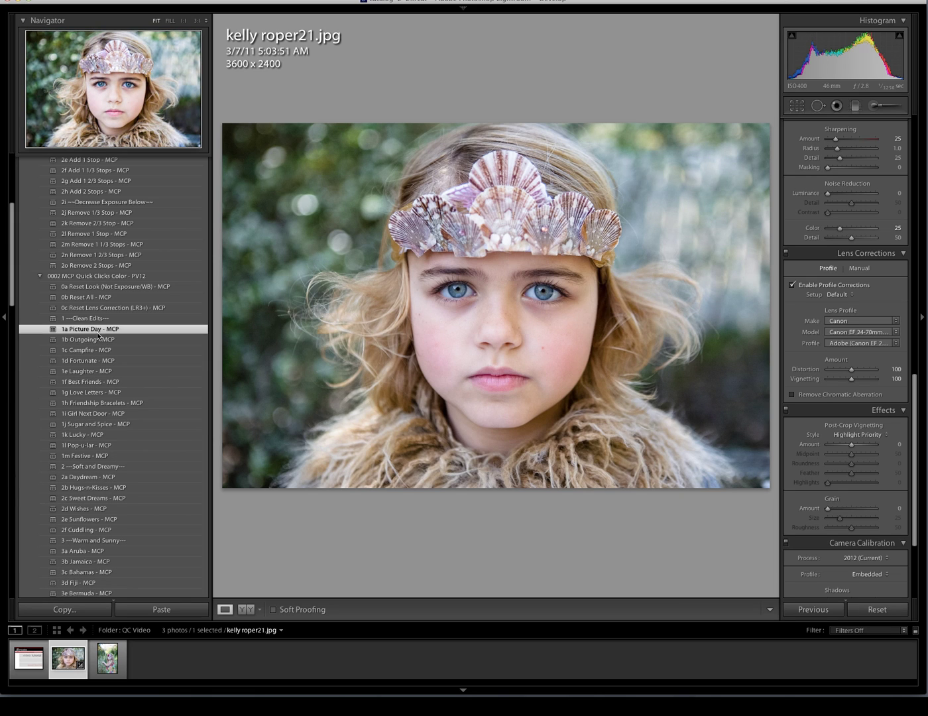
left_click(91, 339)
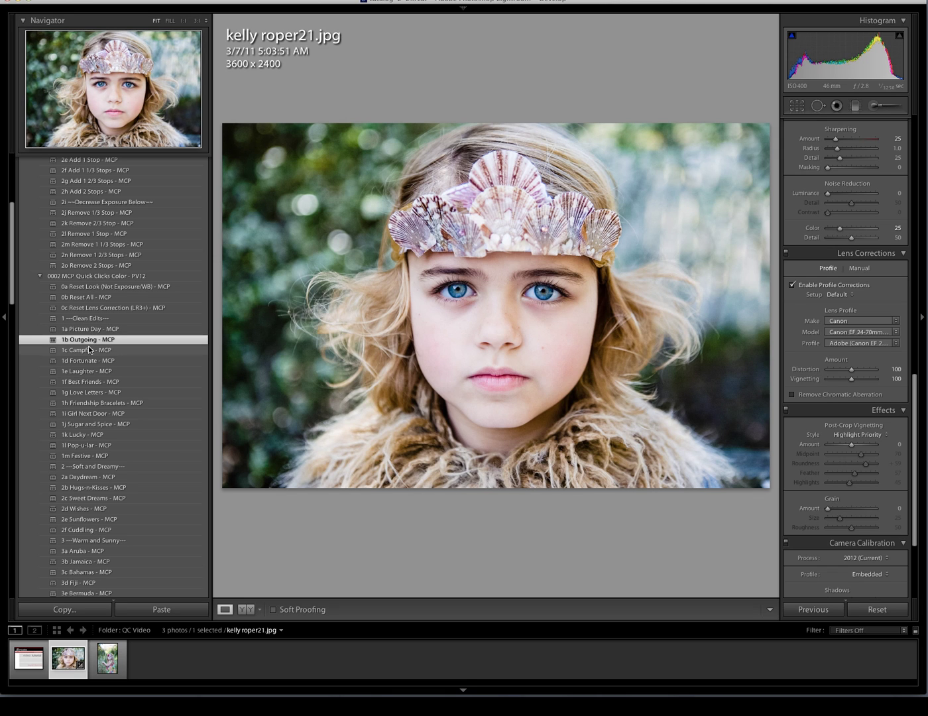
Step: Preview Friendship Bracelets, Girl Next Door, Sugar and Spice and Lucky, then settle on 1b Outgoing
left_click(93, 402)
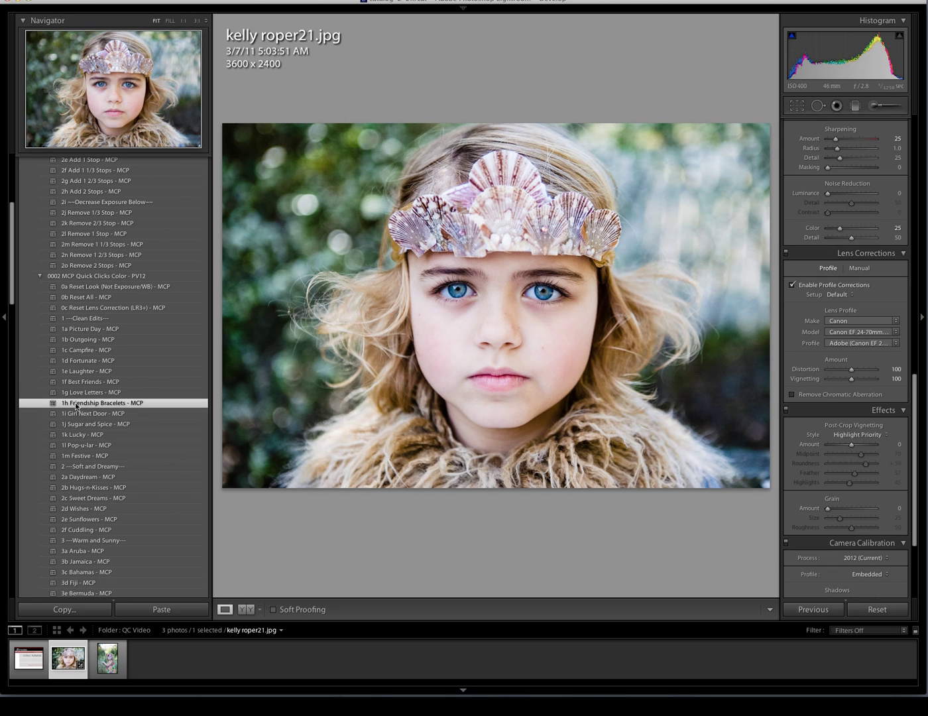
left_click(74, 412)
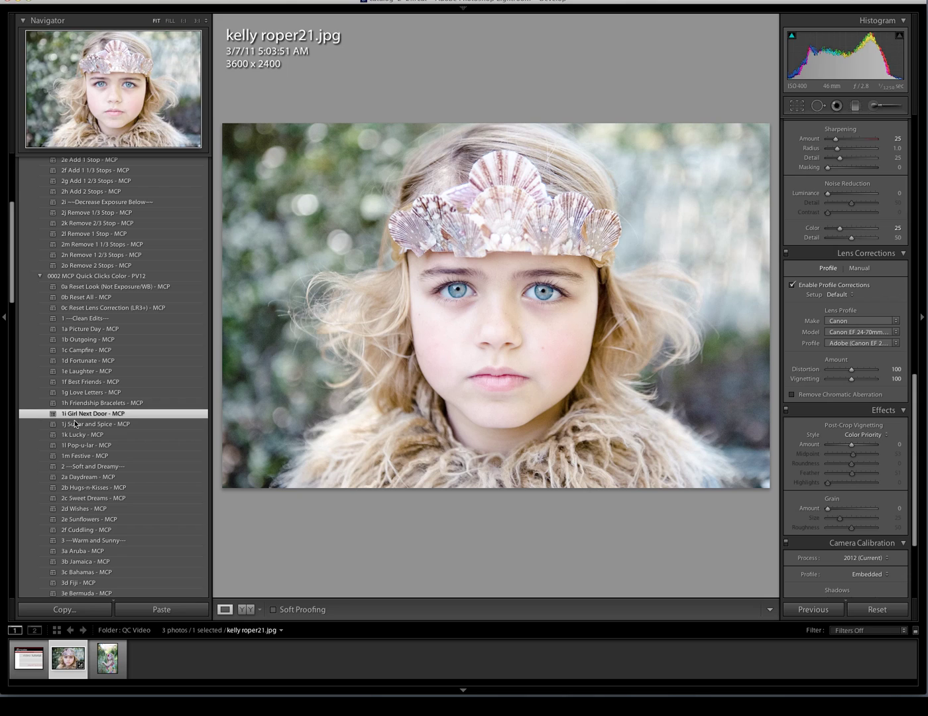
left_click(74, 424)
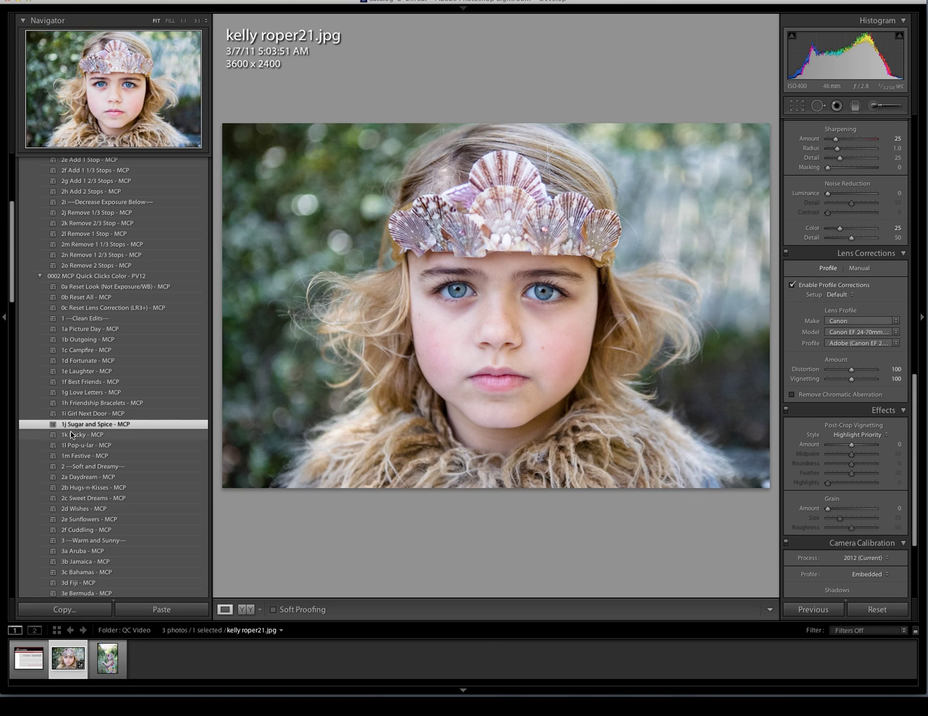
left_click(72, 435)
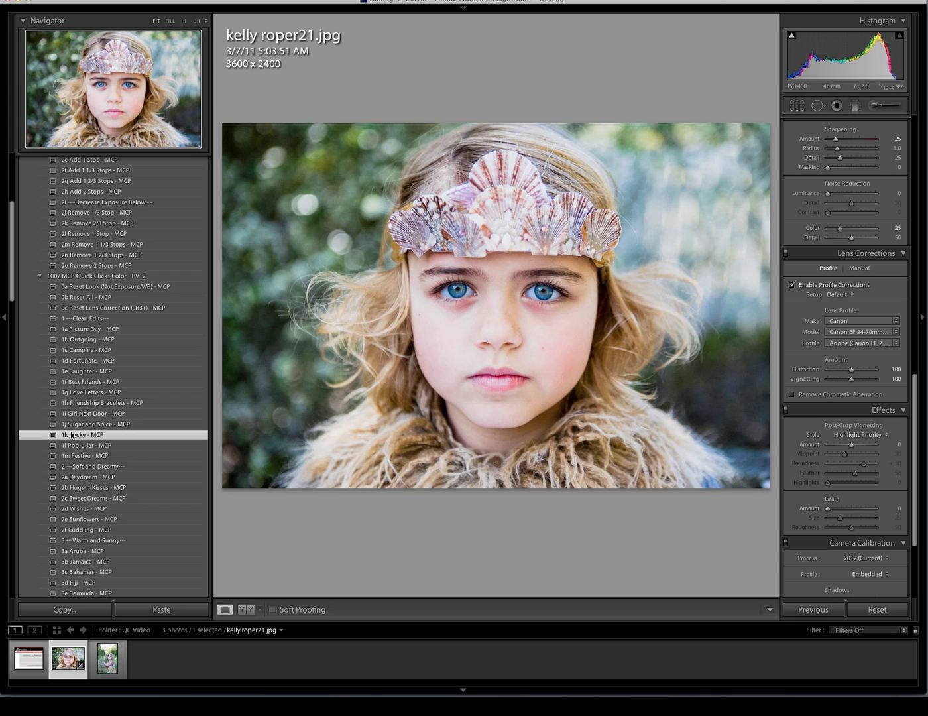
left_click(70, 340)
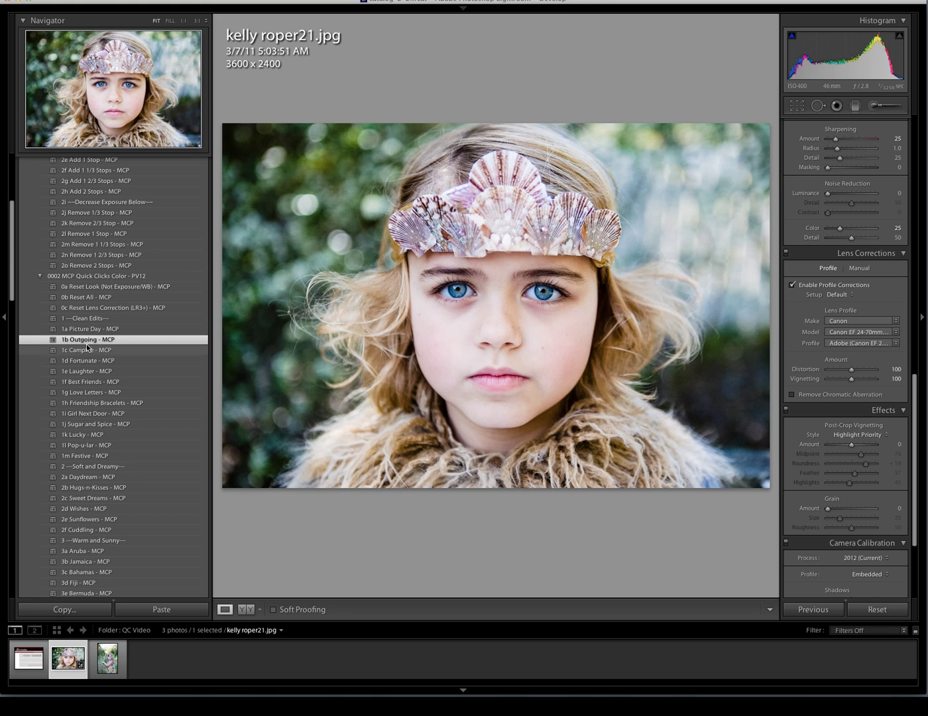
Step: Save the current look as a snapshot named 'Outgoing'
key("super+n")
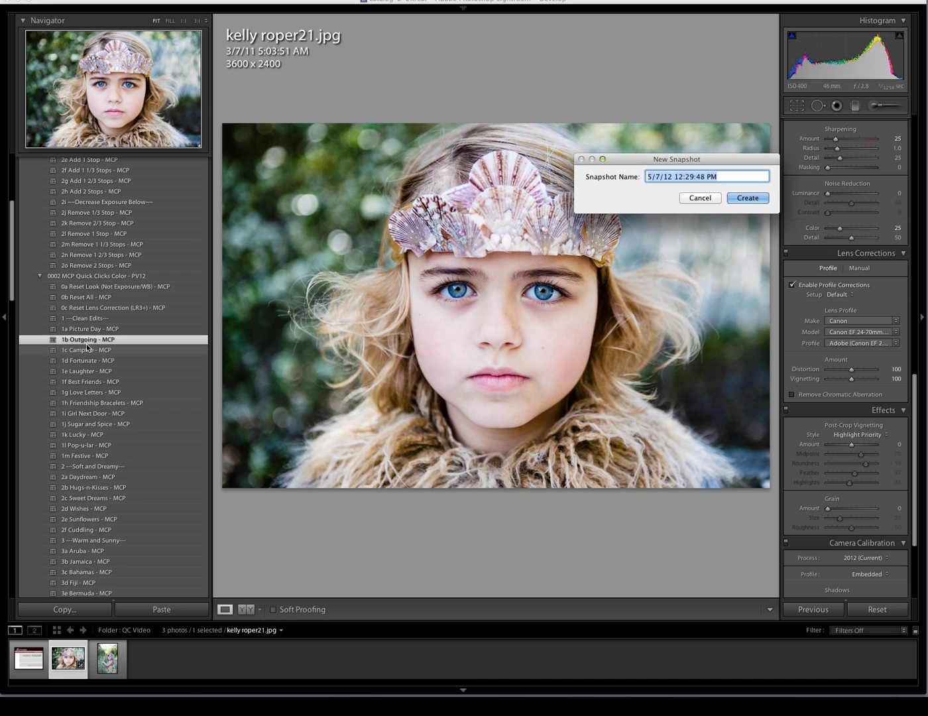
type("Outgoing")
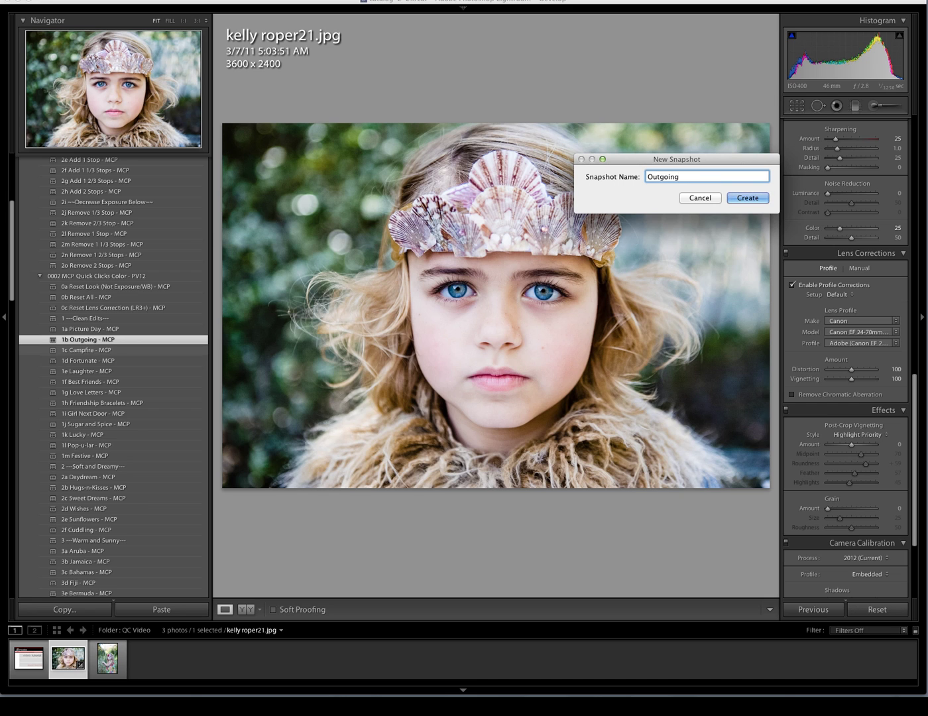
key("Return")
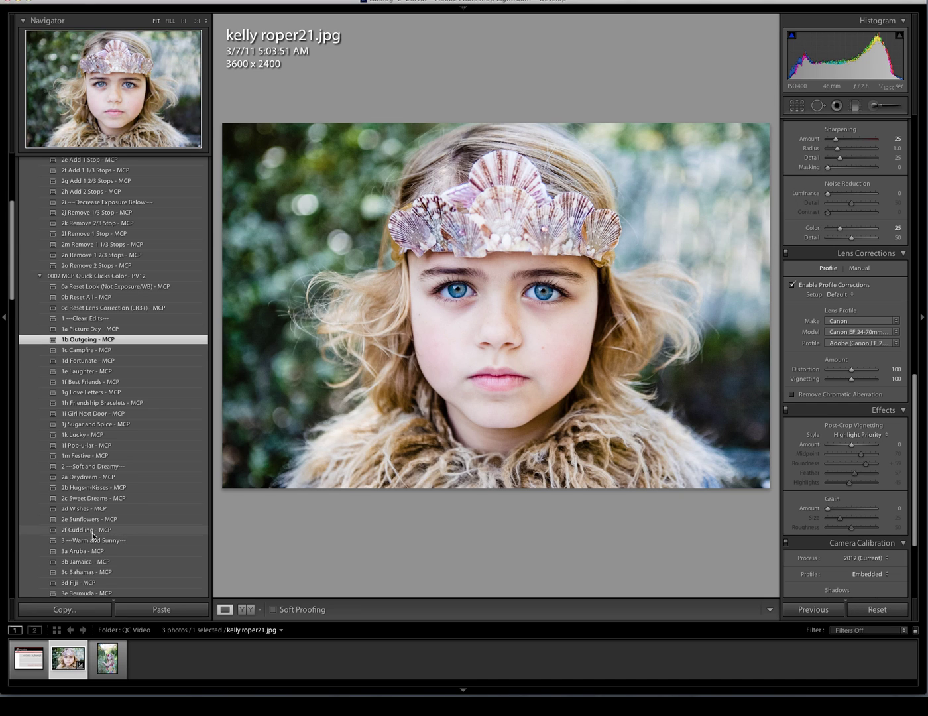
Step: After previewing Wishes and Bermuda, apply 3c Bahamas and snapshot it as 'bahamas'
left_click(96, 508)
scroll(92, 522, "down", 2)
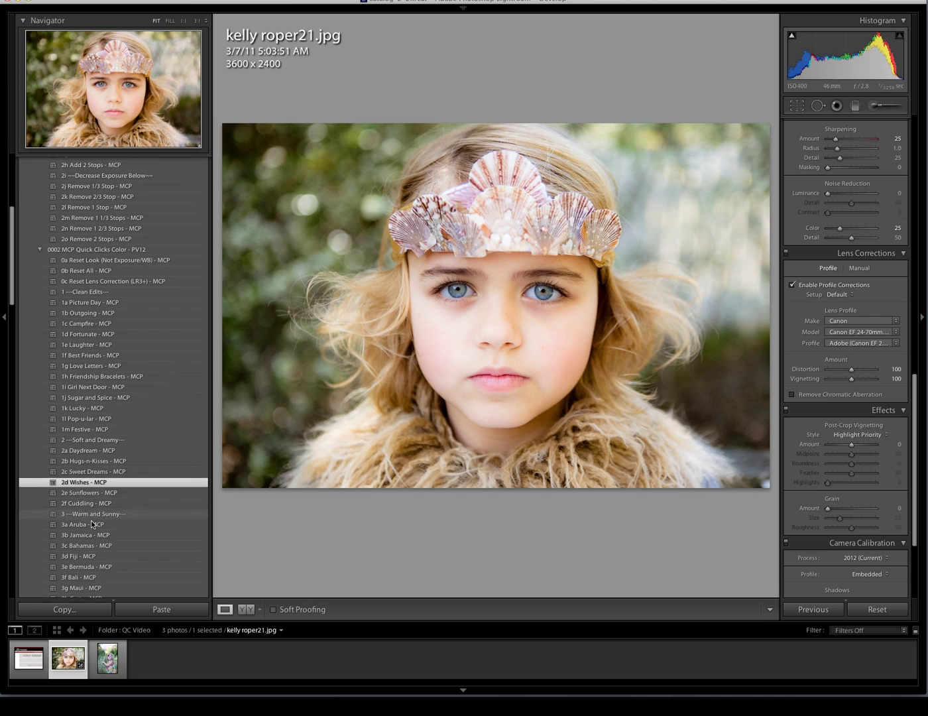
scroll(92, 522, "down", 2)
left_click(93, 517)
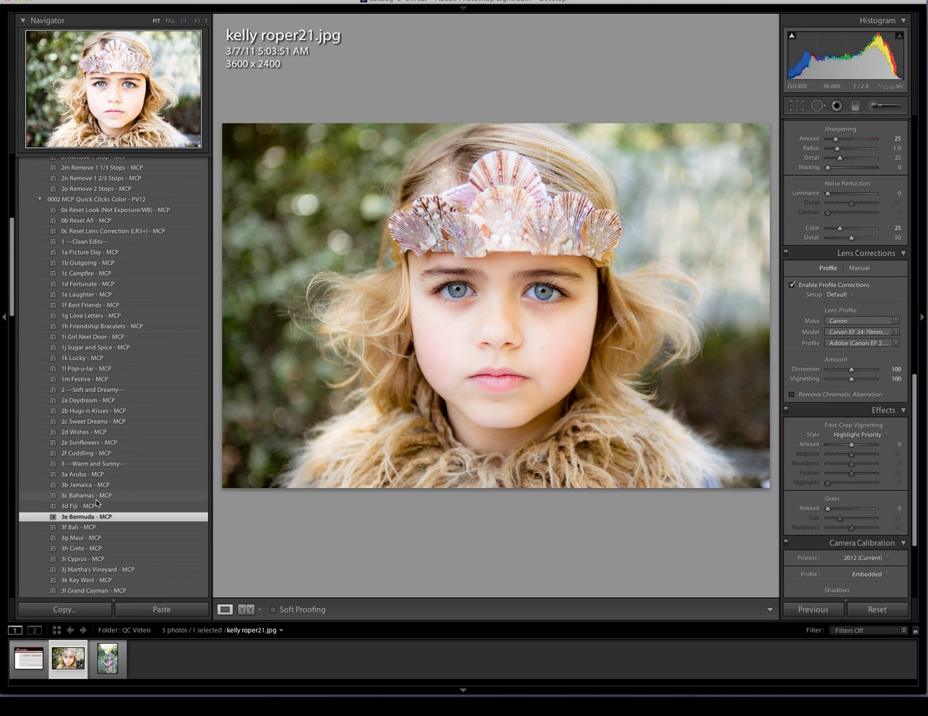
left_click(96, 498)
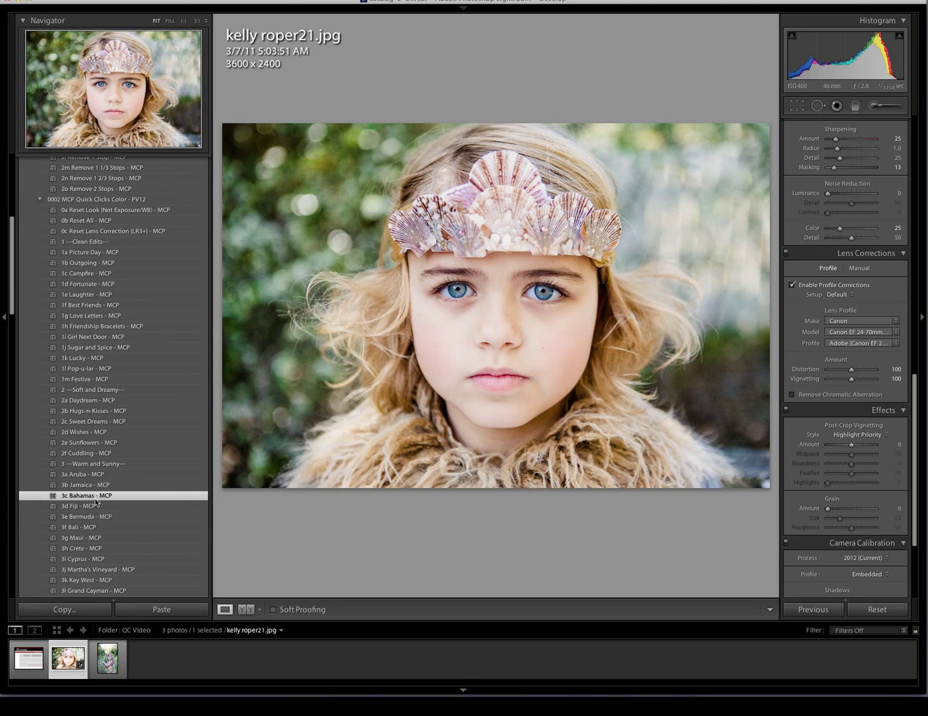
right_click(97, 495)
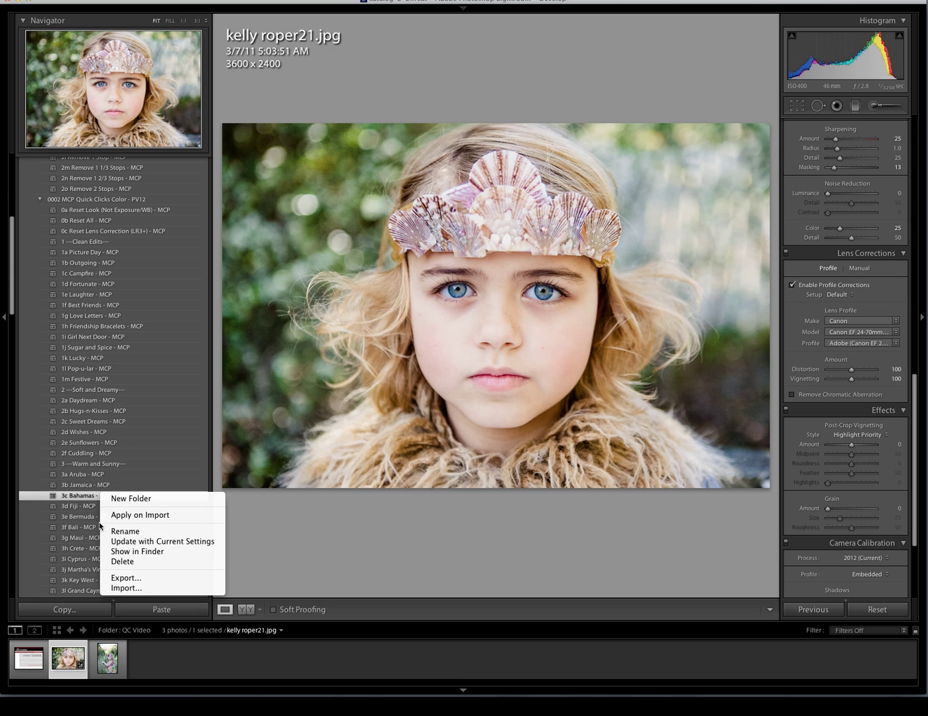
left_click(55, 499)
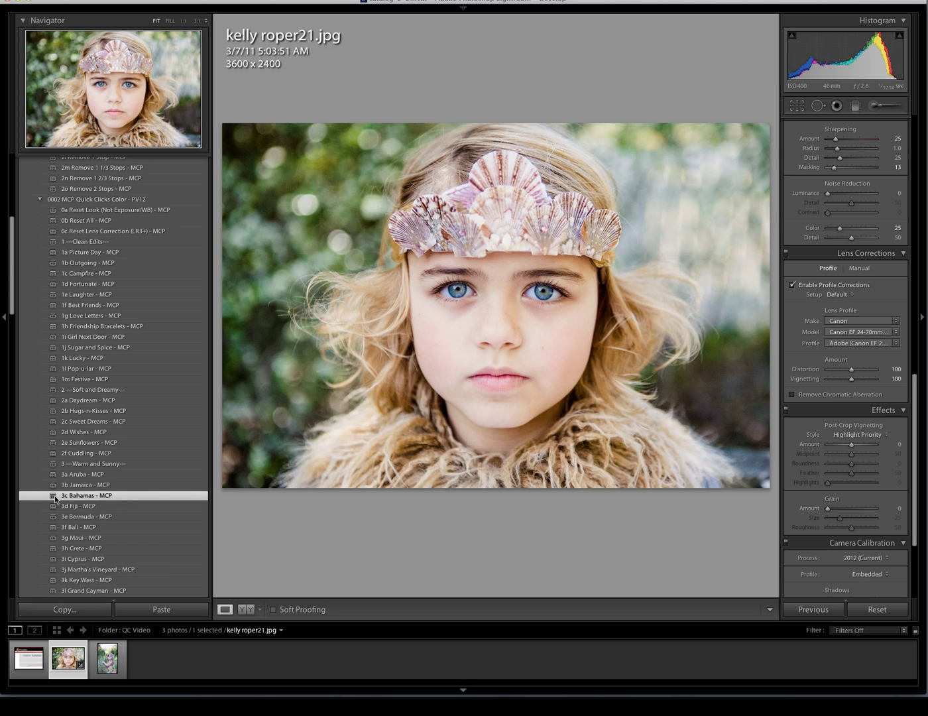
key("super+n")
type("bah")
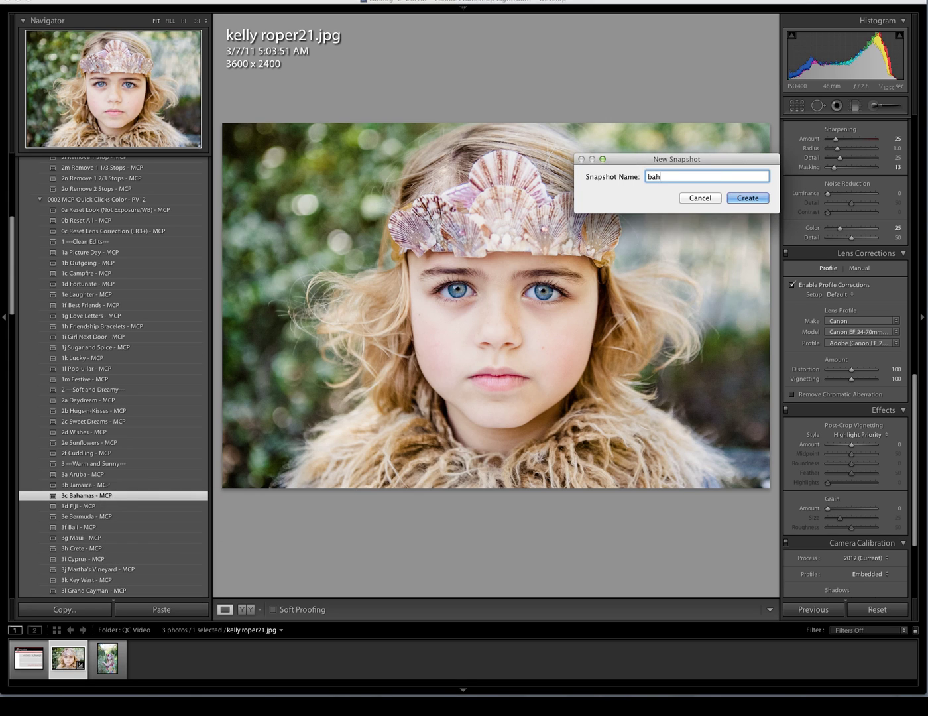
type("amas")
key("Return")
Step: After previewing Artsy Ellie, apply 4p Marco Polo and snapshot it as 'marco polo'
scroll(137, 526, "down", 5)
left_click(137, 536)
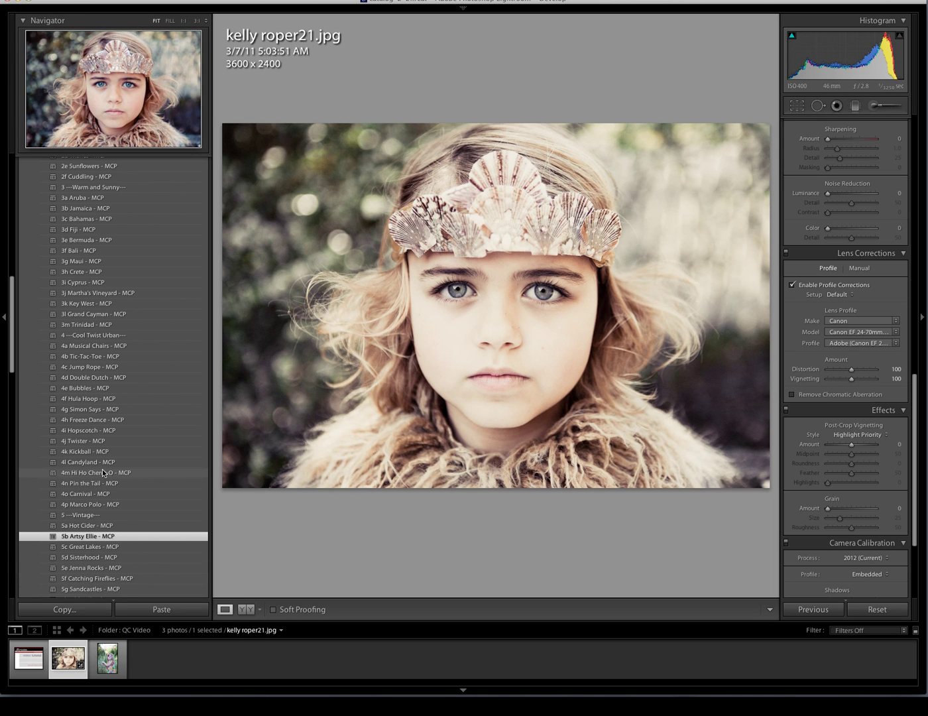
left_click(95, 506)
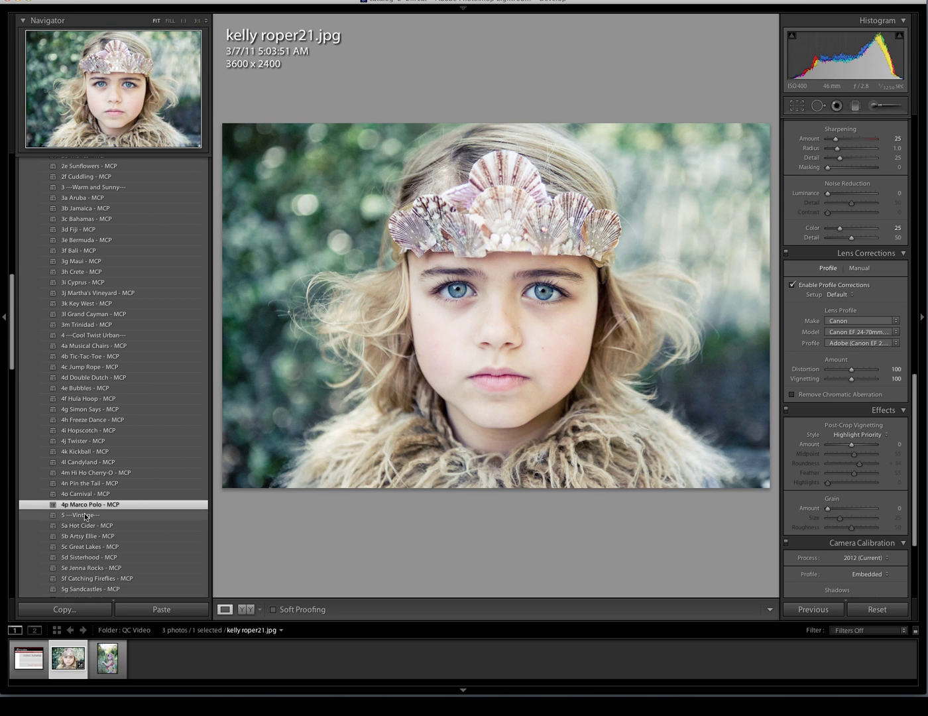
key("super+n")
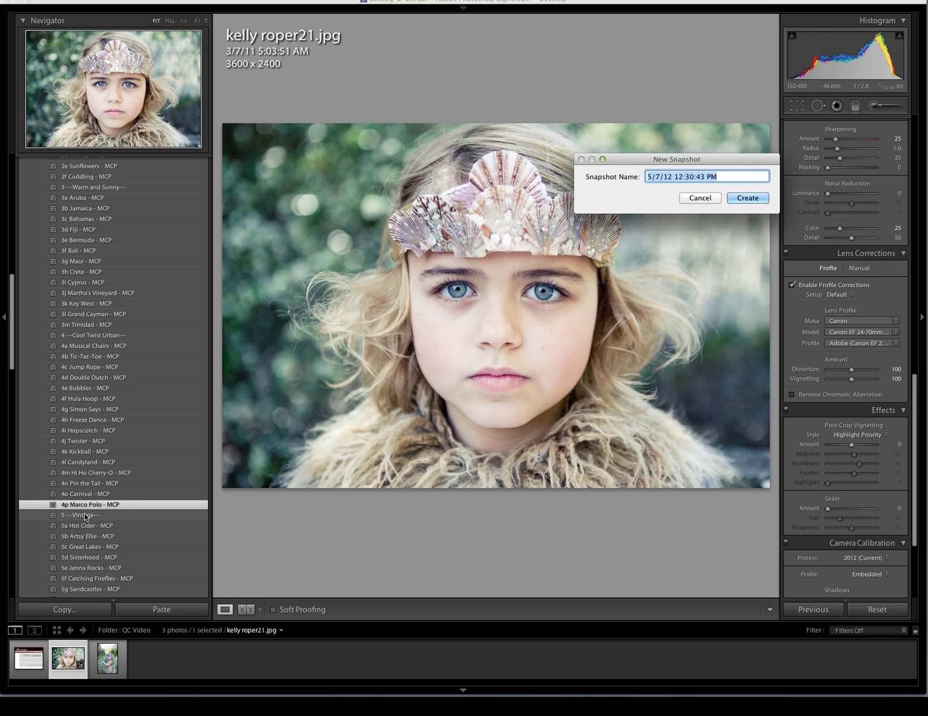
type("marco polo")
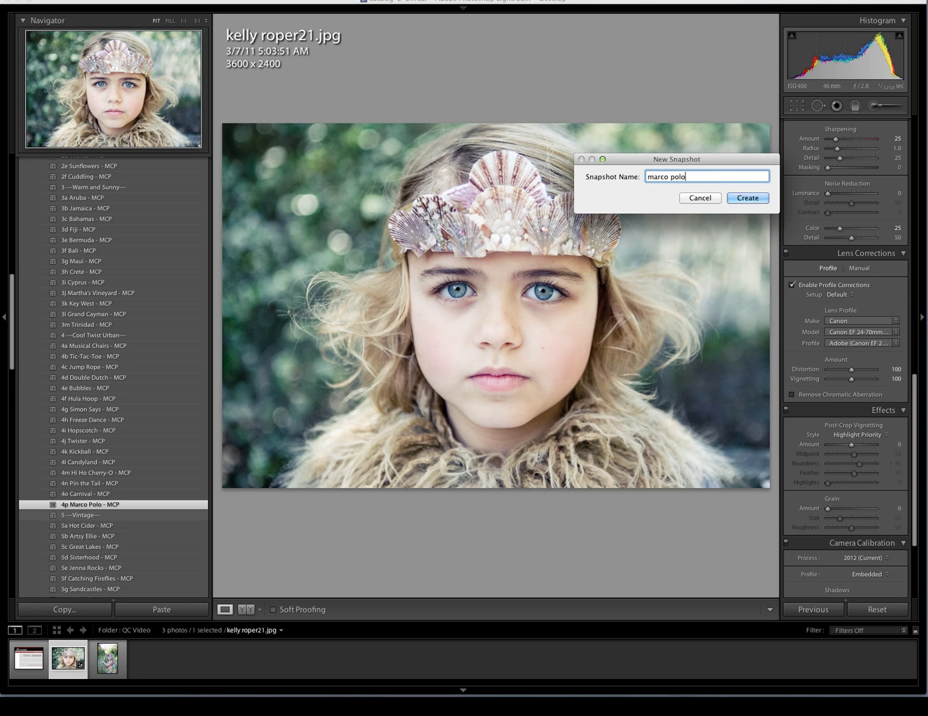
key("Return")
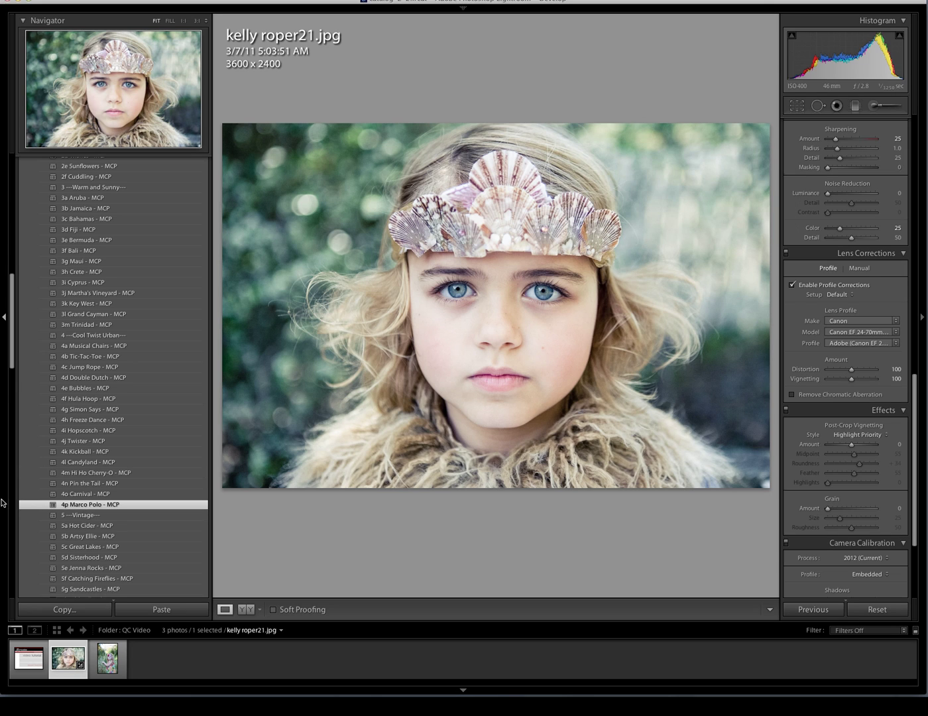
Step: Compare the Outgoing, marco polo and bahamas snapshots, ending back on marco polo
scroll(65, 489, "down", 10)
scroll(64, 489, "down", 10)
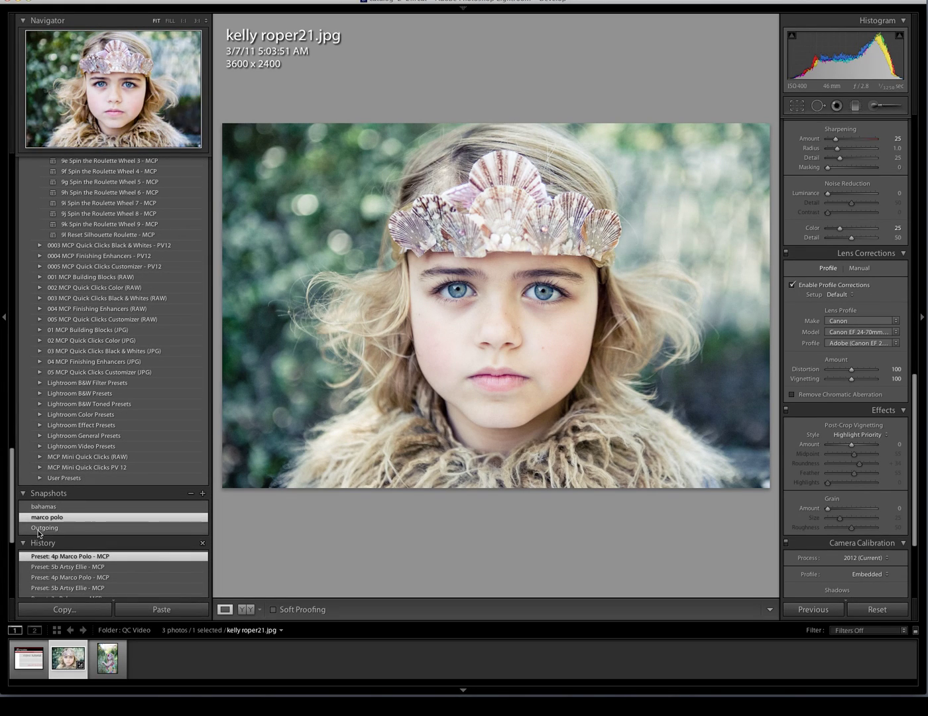
left_click(39, 529)
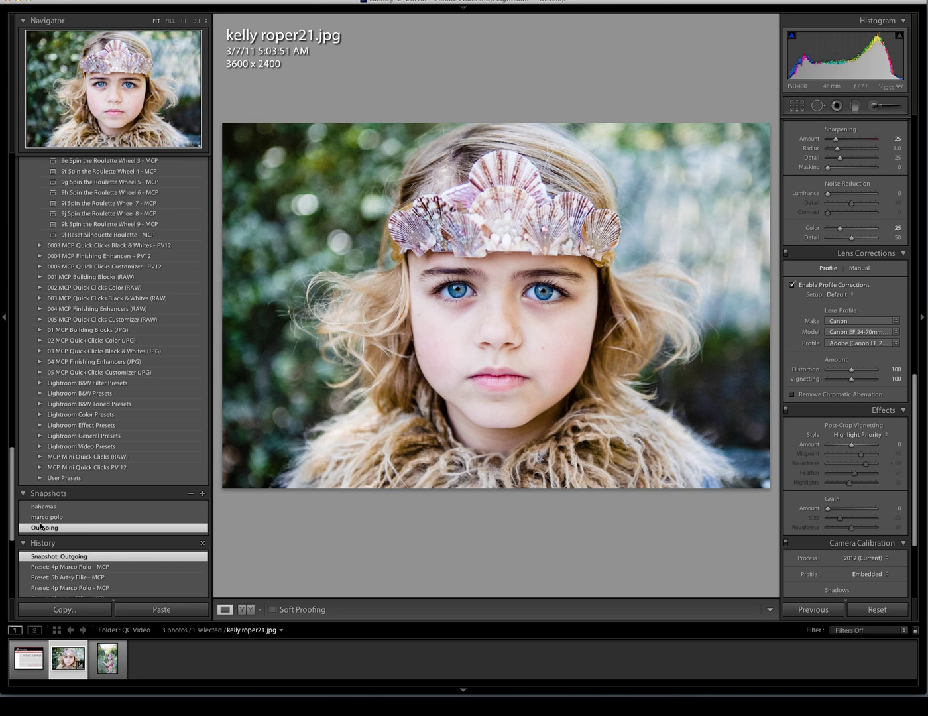
left_click(45, 518)
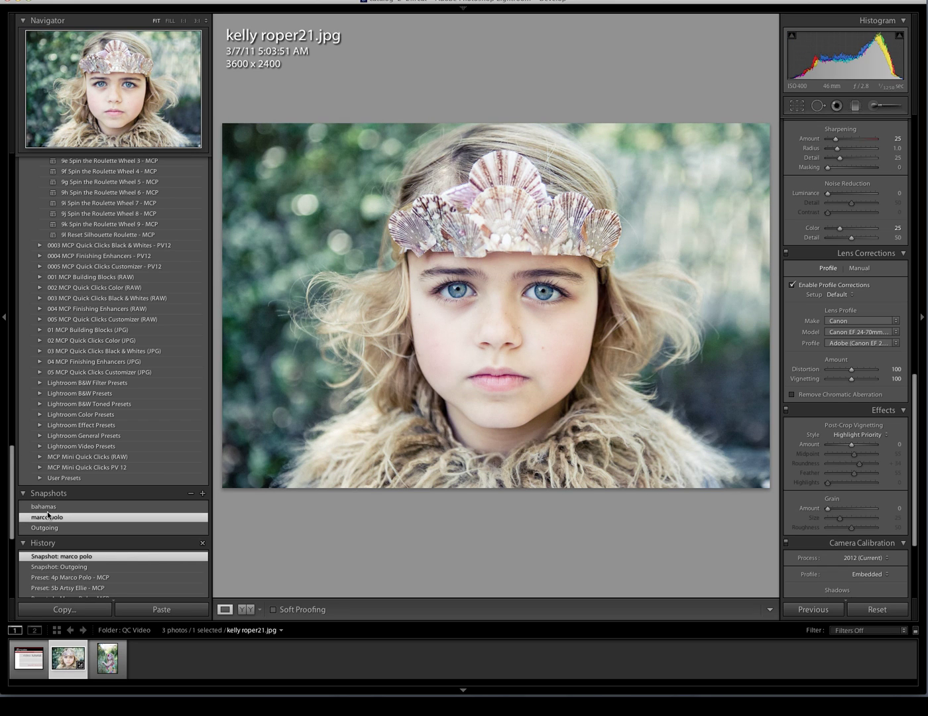
left_click(54, 502)
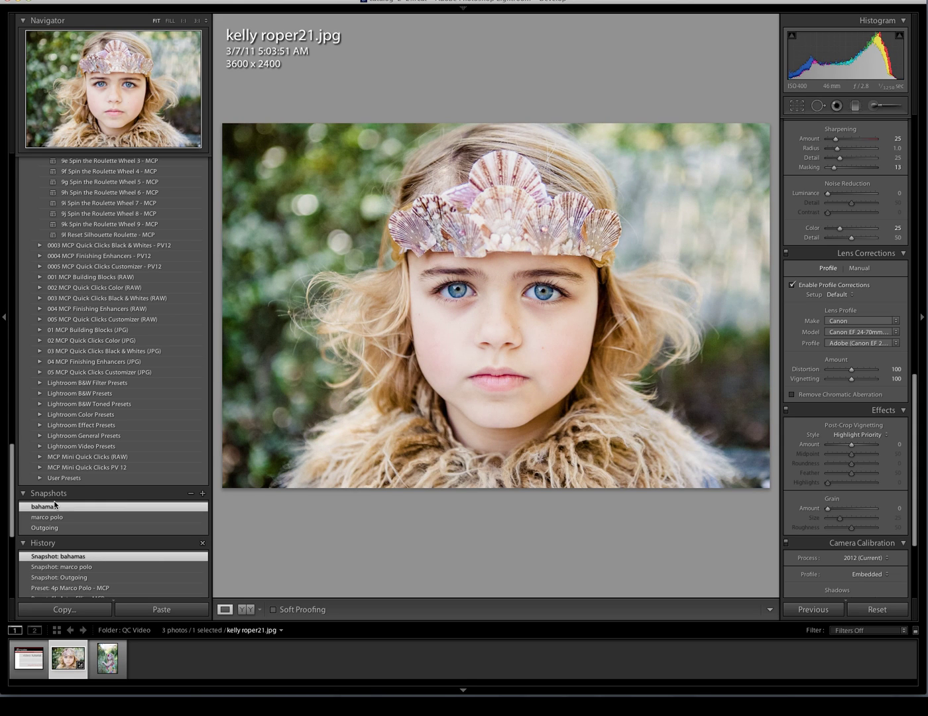
left_click(48, 518)
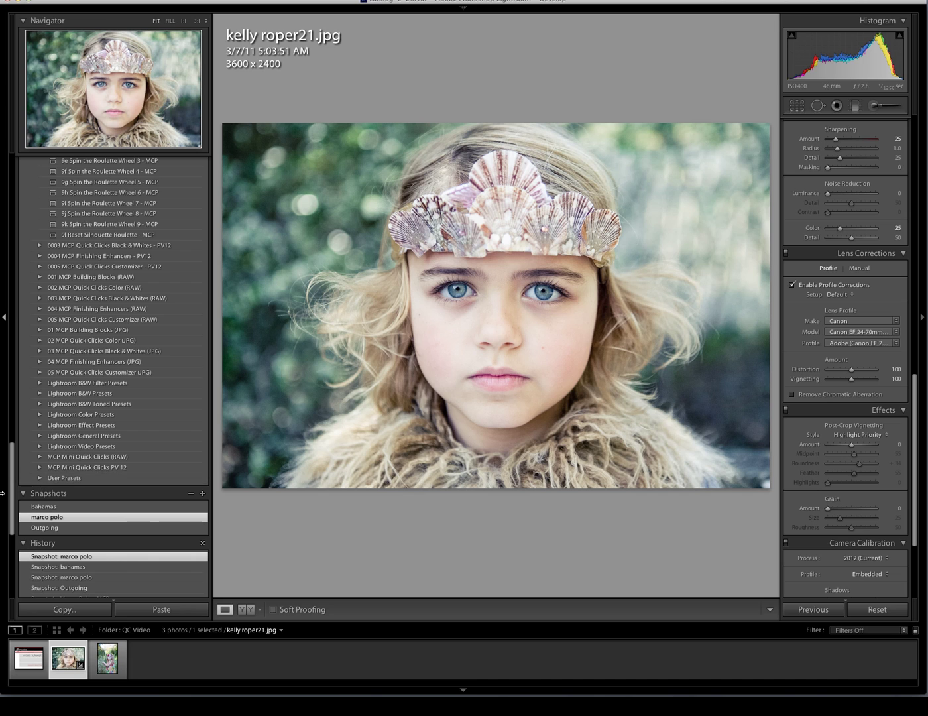
Step: Add the C1 Booster Shot Light and D1 Crisp Light presets from Finishing Enhancers
left_click(39, 257)
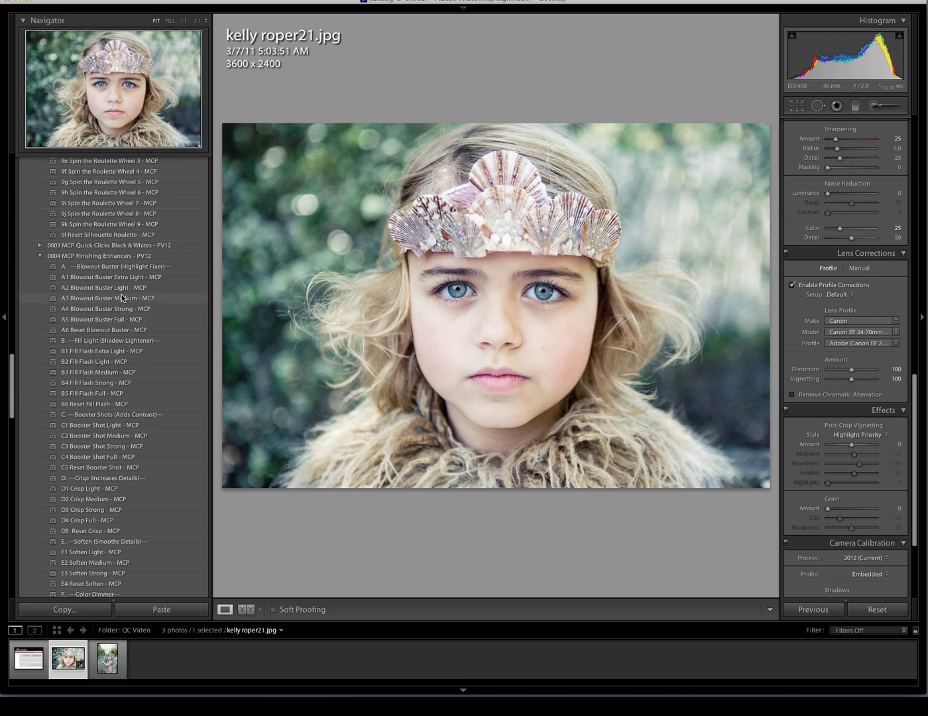
left_click(110, 426)
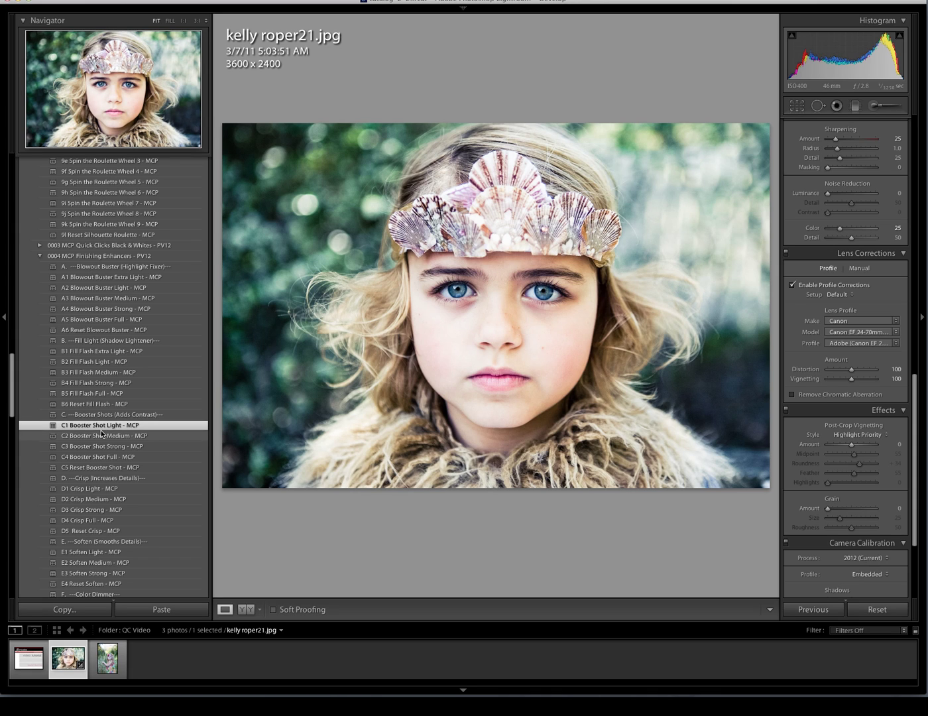
scroll(102, 433, "down", 5)
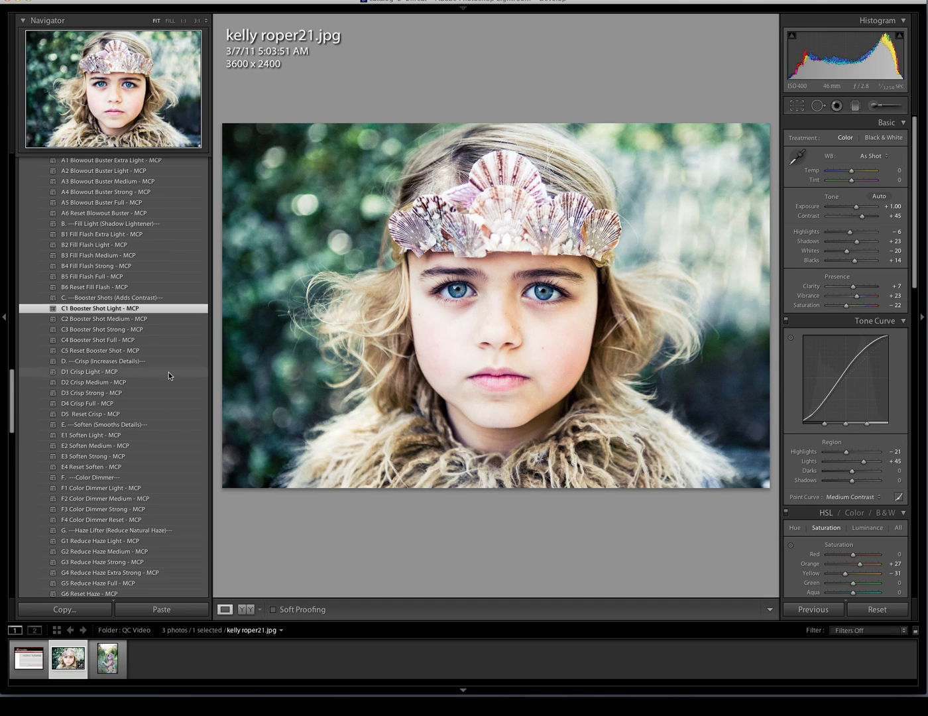
left_click(79, 372)
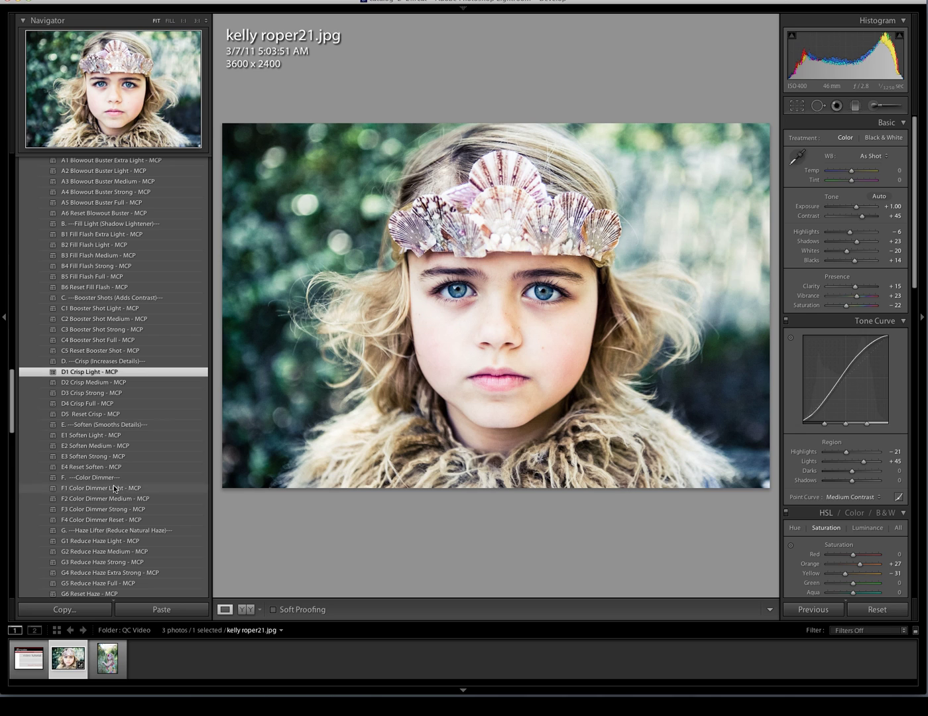
Step: Apply I2 Silence the Noise Medium - MCP noise reduction
scroll(130, 513, "down", 3)
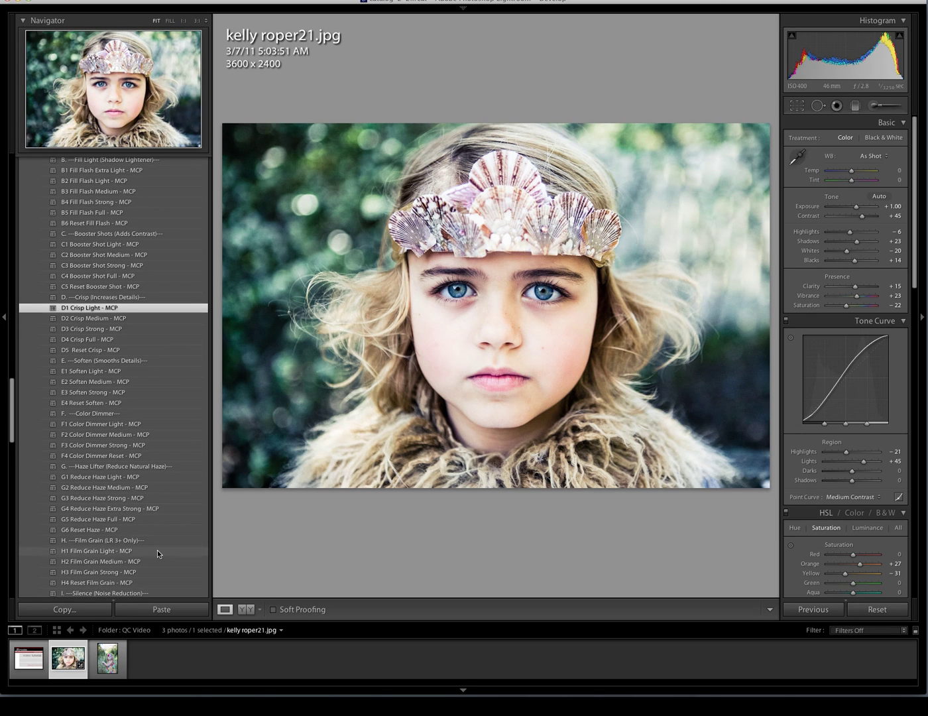
scroll(157, 550, "down", 4)
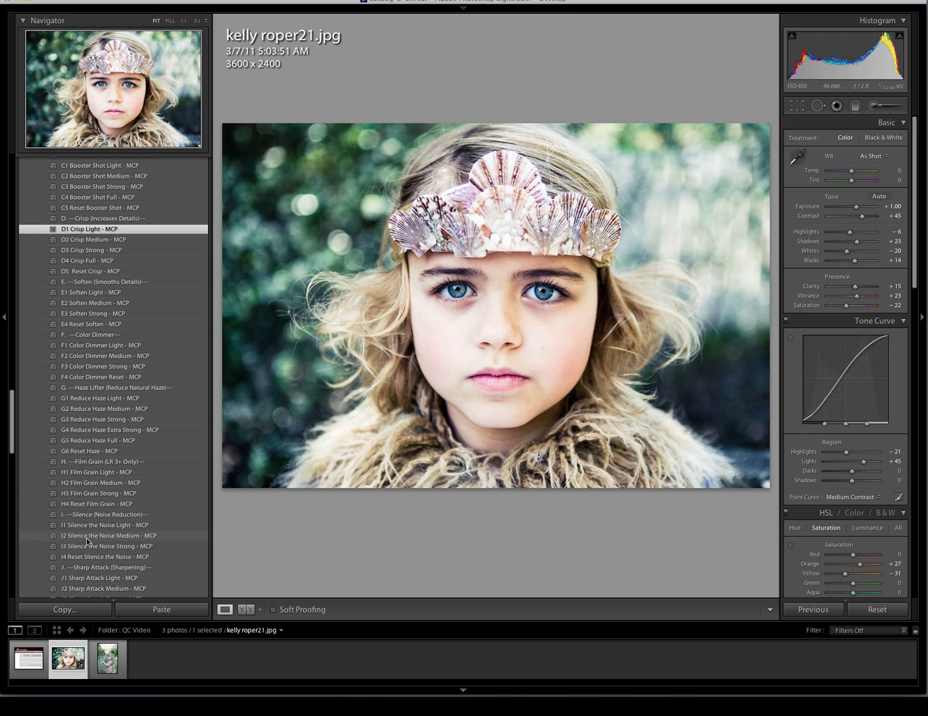
left_click(86, 536)
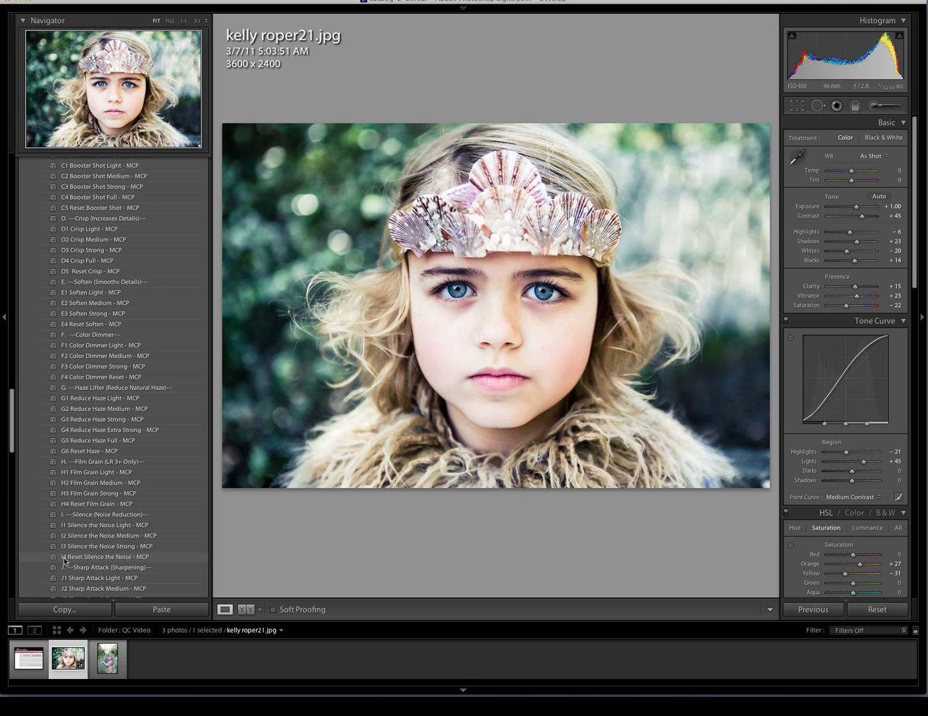
Step: Add K1 Burnt Edges V1 - MCP edge darkening and compare it against the unedited original
scroll(65, 560, "down", 6)
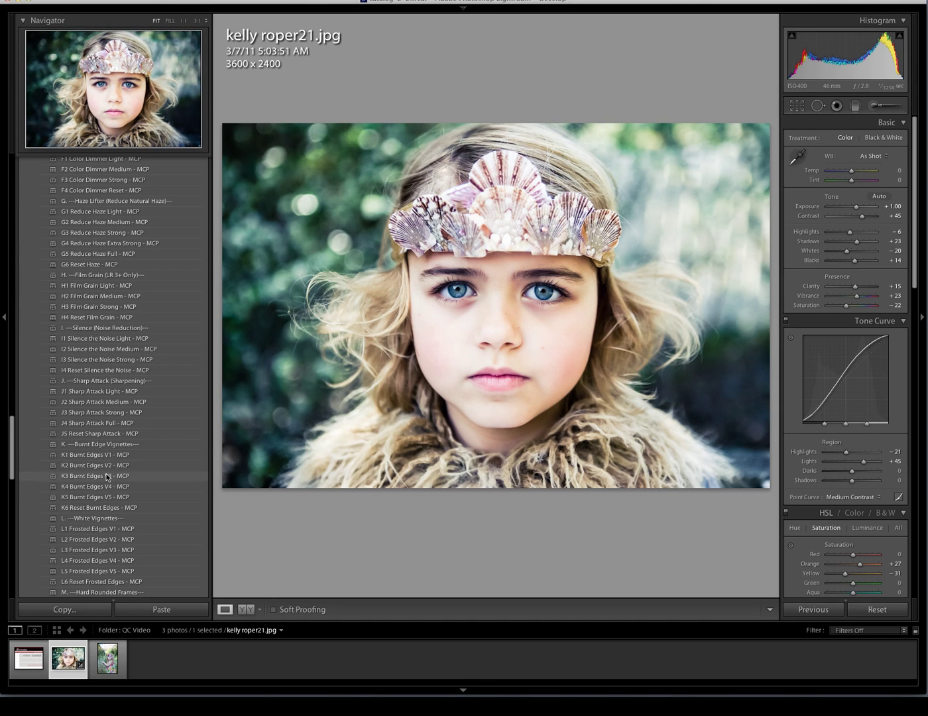
left_click(70, 455)
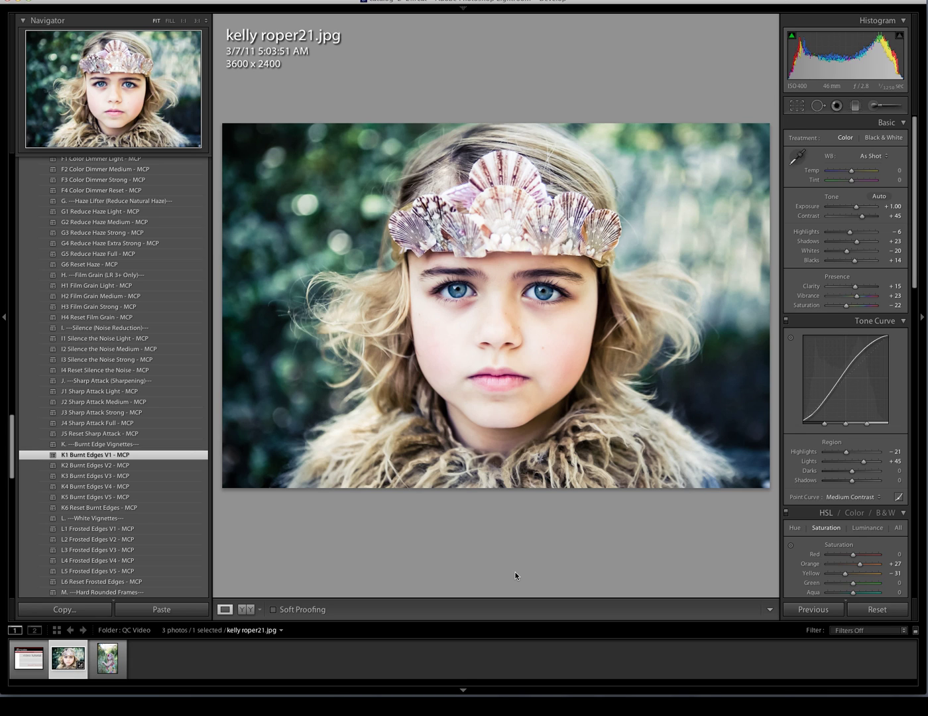
key("backslash")
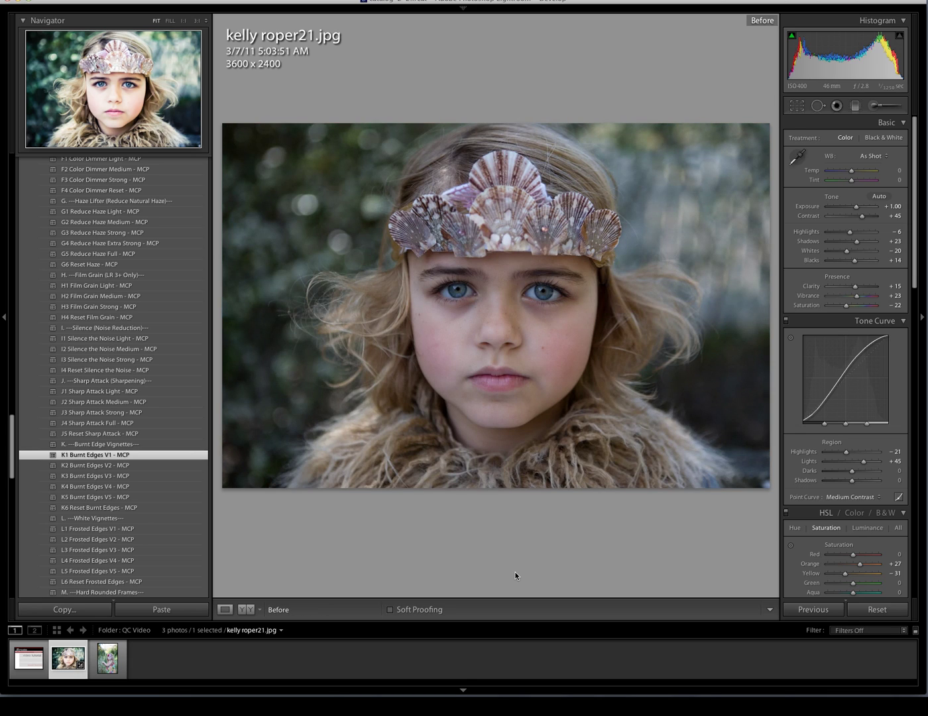
key("backslash")
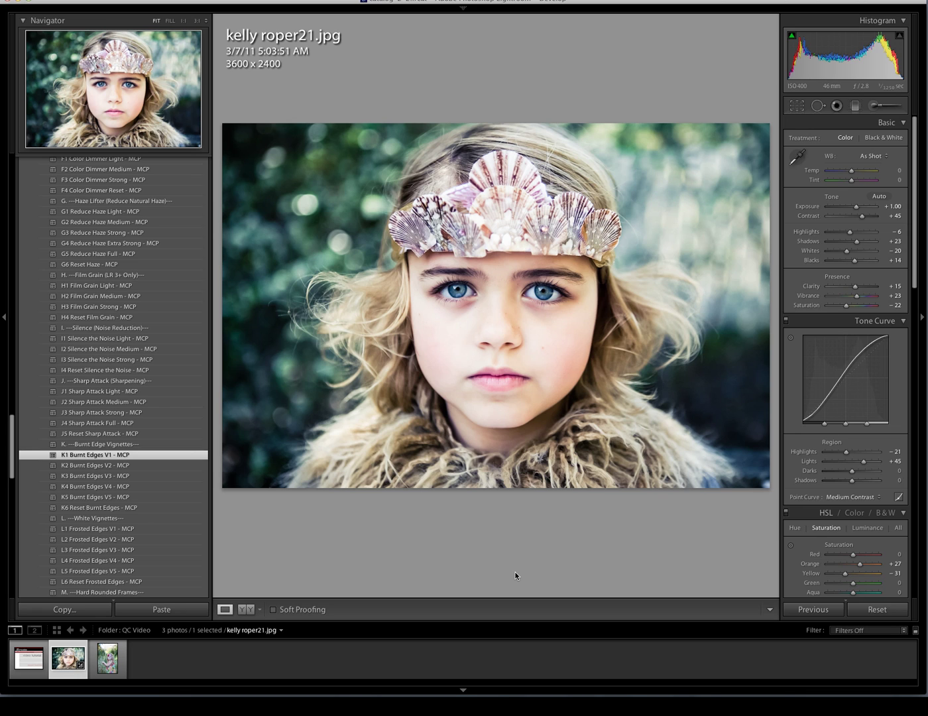
Step: Expand 0003 MCP Quick Clicks Black & Whites and apply 0a RESET TO USE B&W PRESETS
scroll(99, 491, "up", 10)
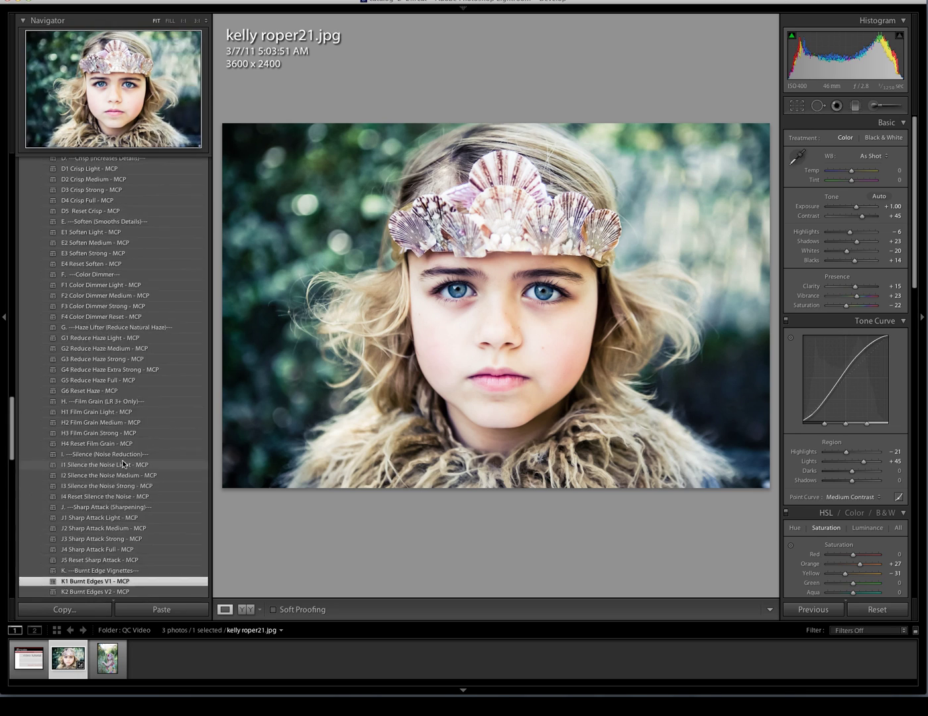
scroll(116, 458, "up", 8)
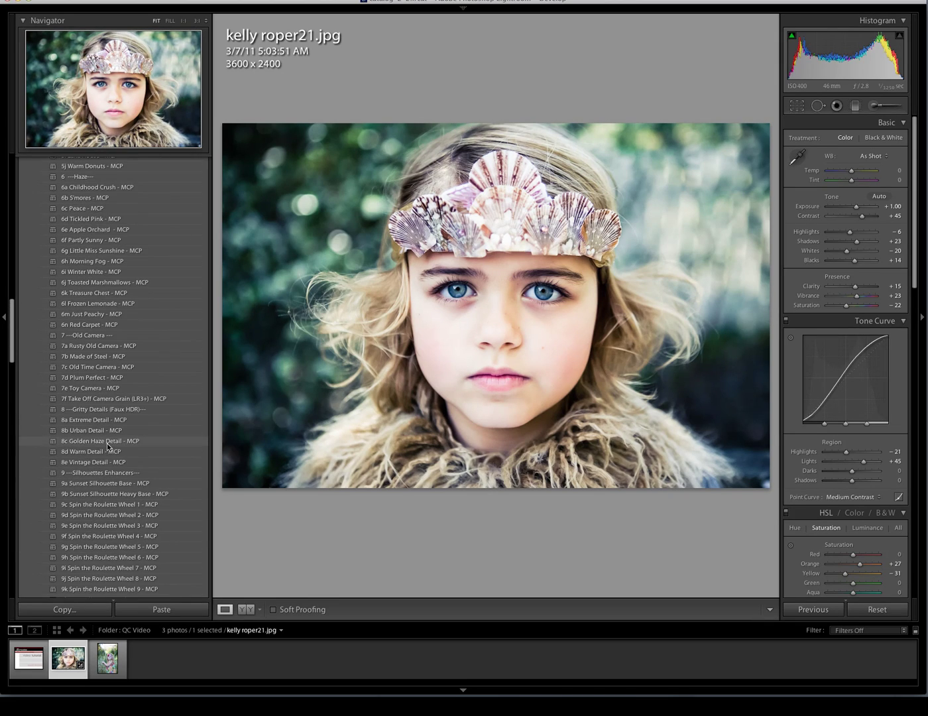
scroll(106, 443, "down", 3)
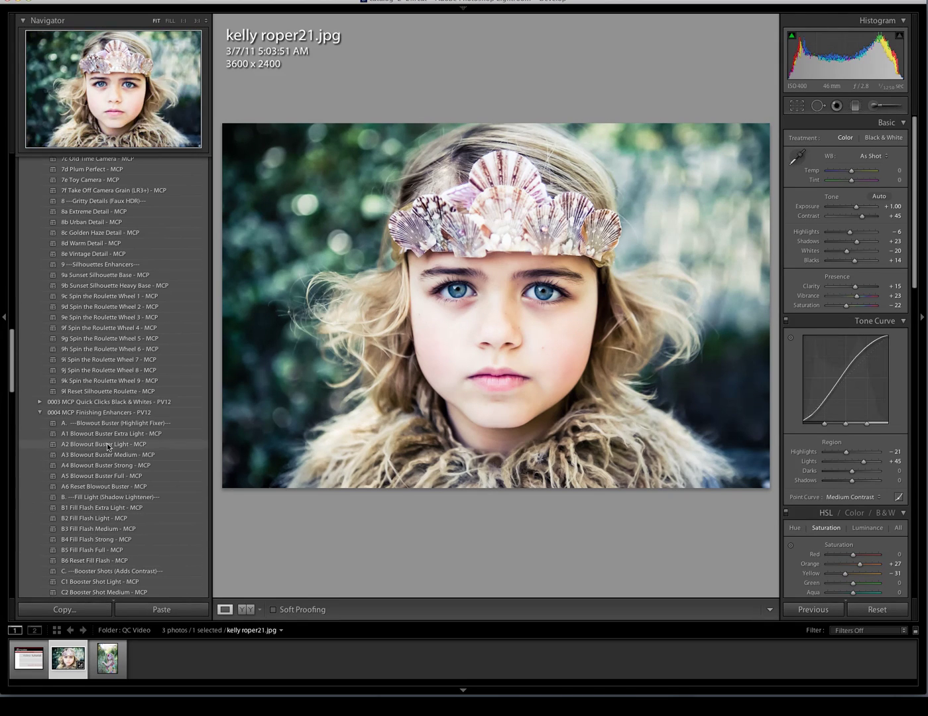
left_click(39, 402)
scroll(104, 491, "down", 4)
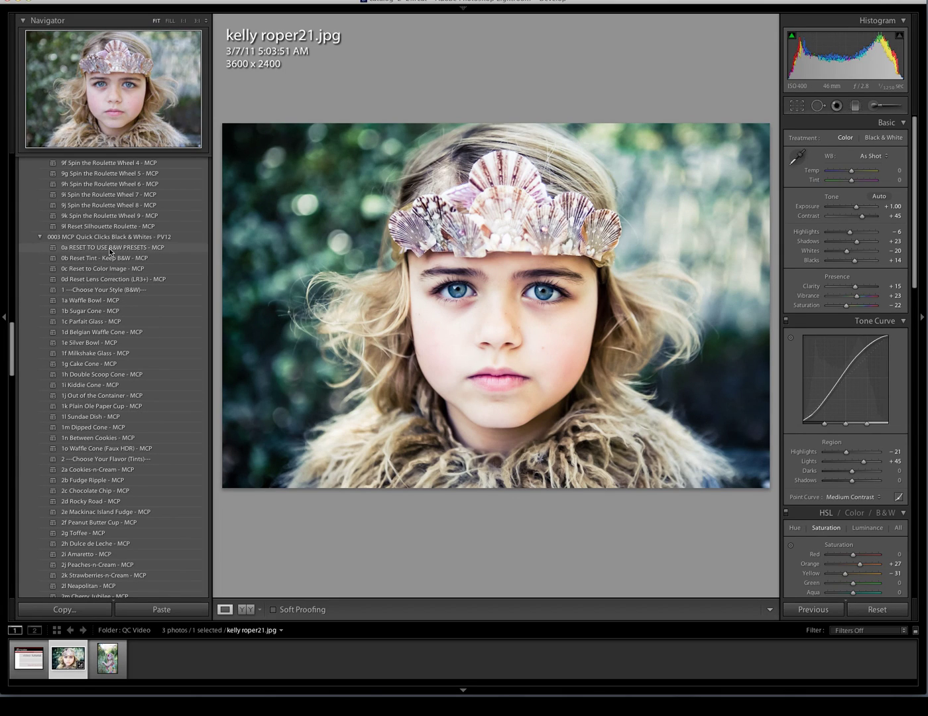
left_click(110, 248)
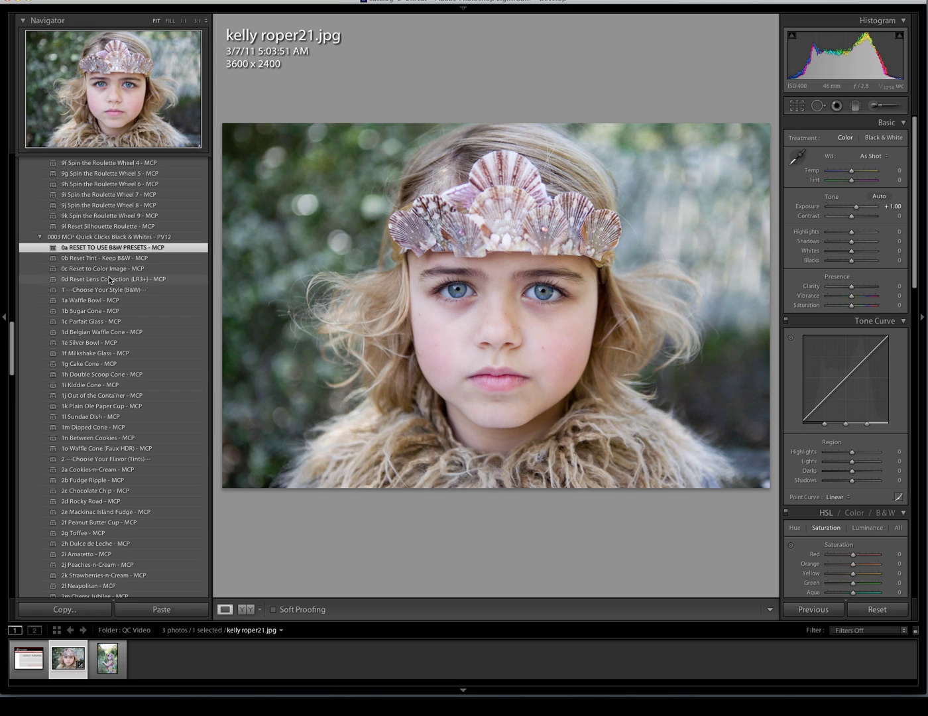
Step: Try 1a Waffle Bowl and 1b Sugar Cone, settling on 1c Parfait Glass
left_click(89, 302)
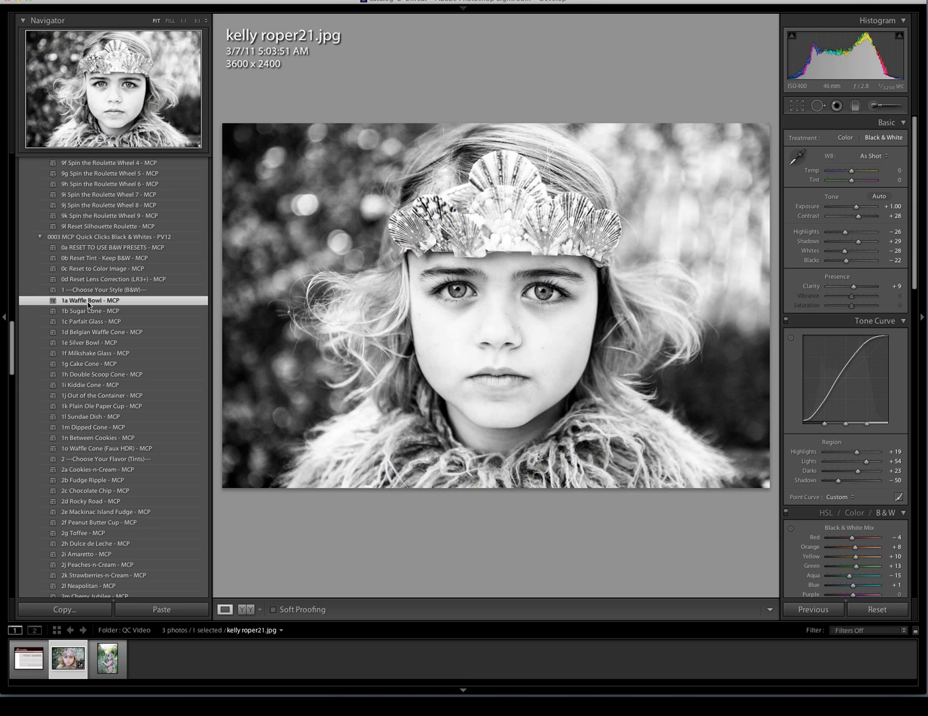
left_click(84, 311)
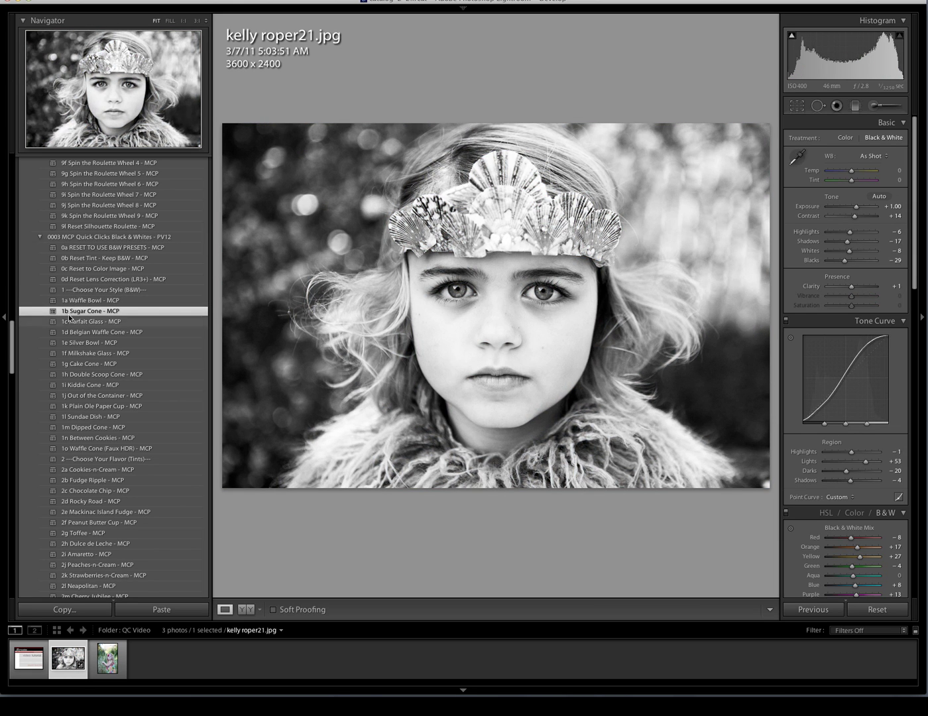
left_click(93, 321)
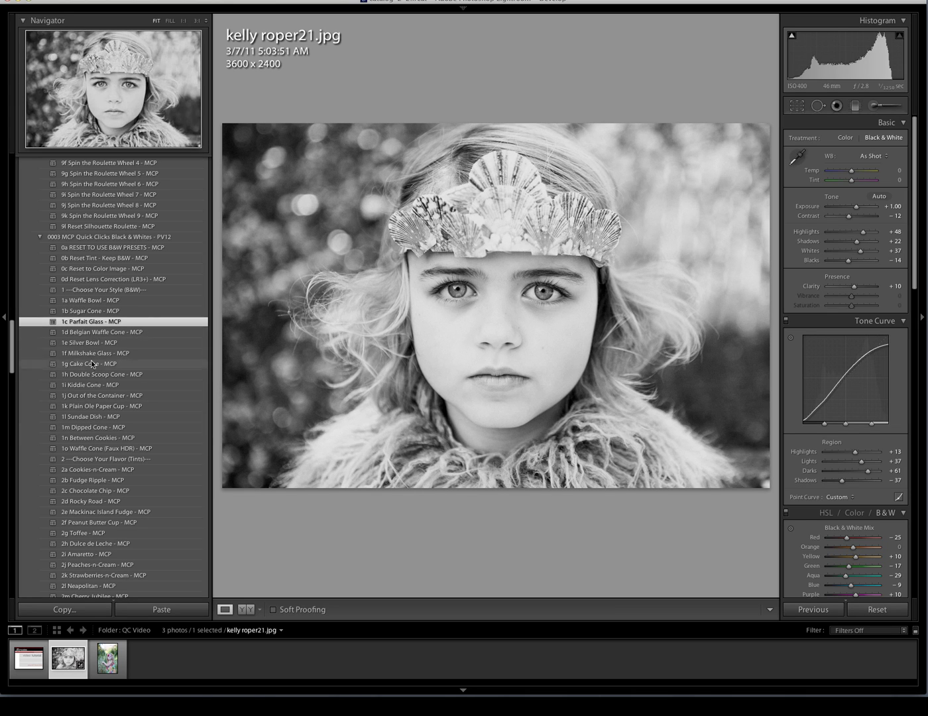
scroll(98, 462, "down", 3)
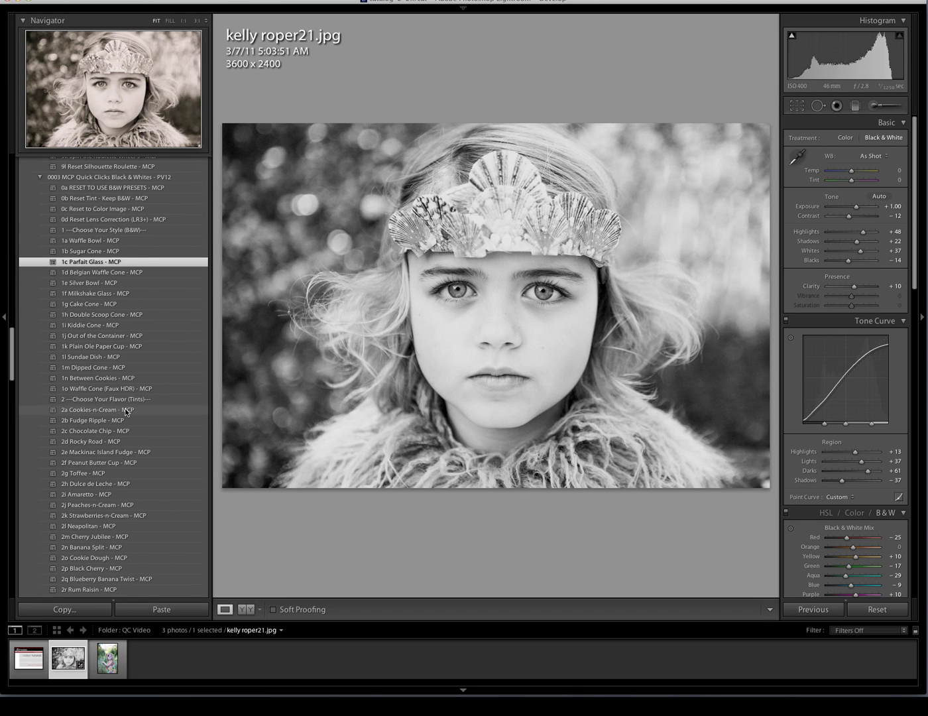
scroll(127, 412, "down", 3)
Step: Try the 2a Cookies-n-Cream, 2b Fudge Ripple, 2c Chocolate Chip and 2m Cherry Jubilee tints, settling on 2p Black Cherry
left_click(124, 348)
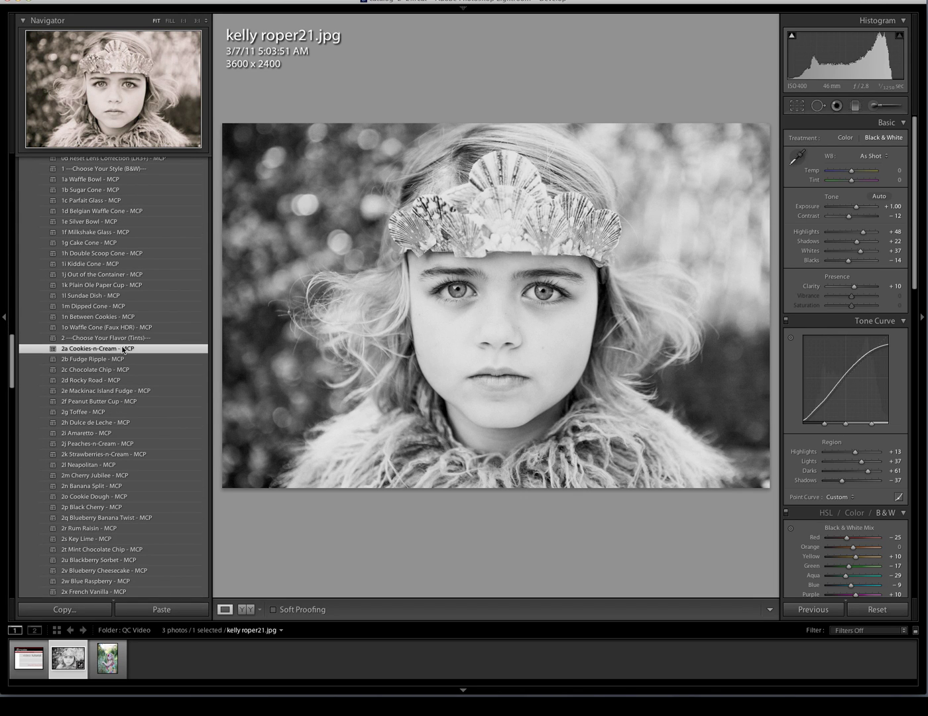
left_click(109, 359)
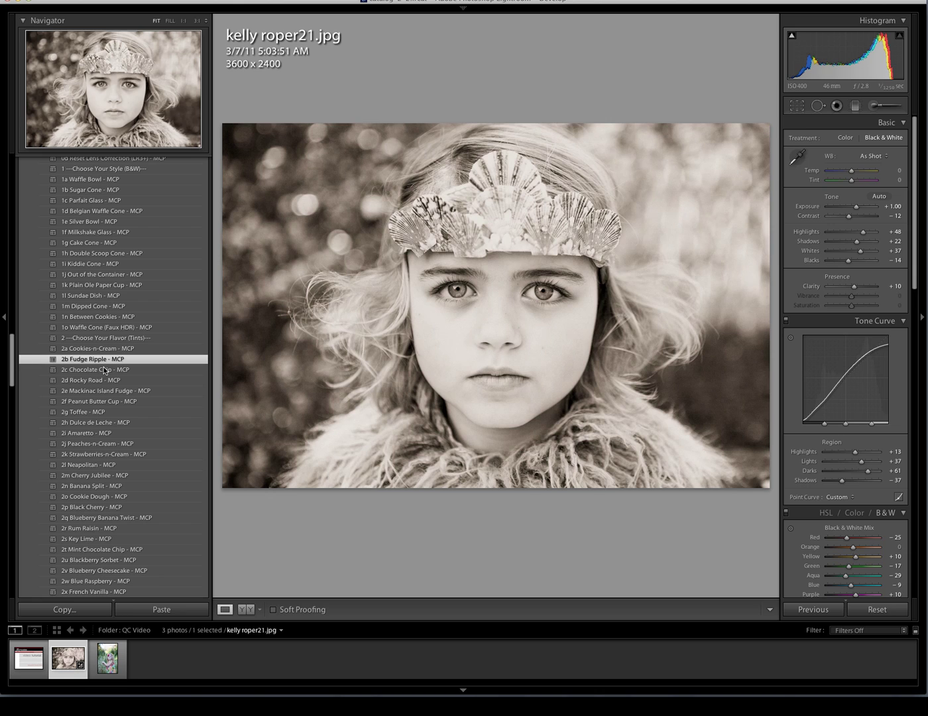
left_click(105, 370)
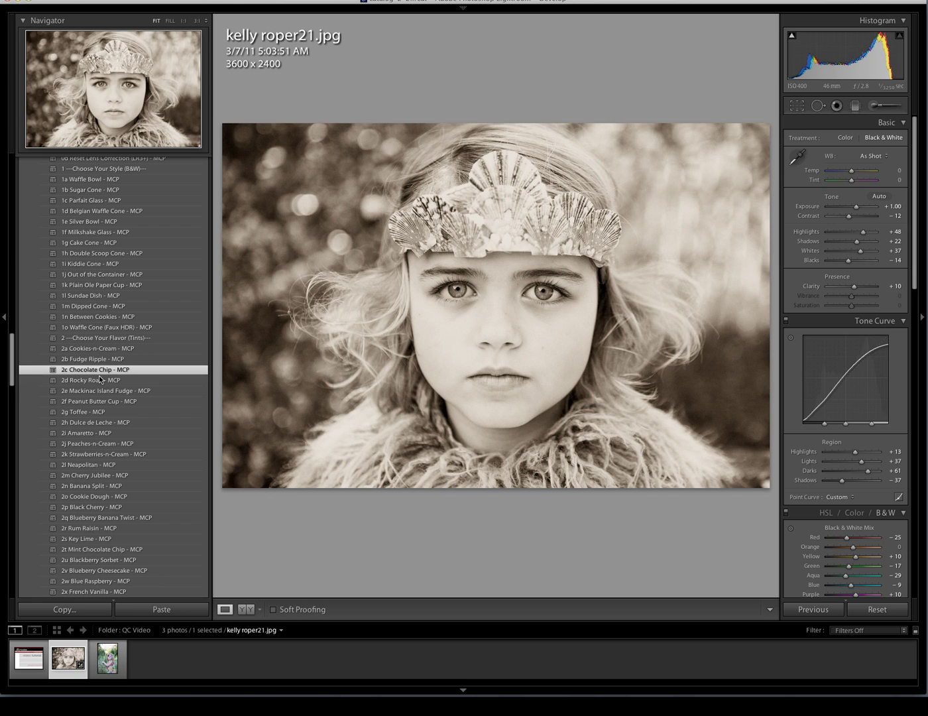
left_click(84, 475)
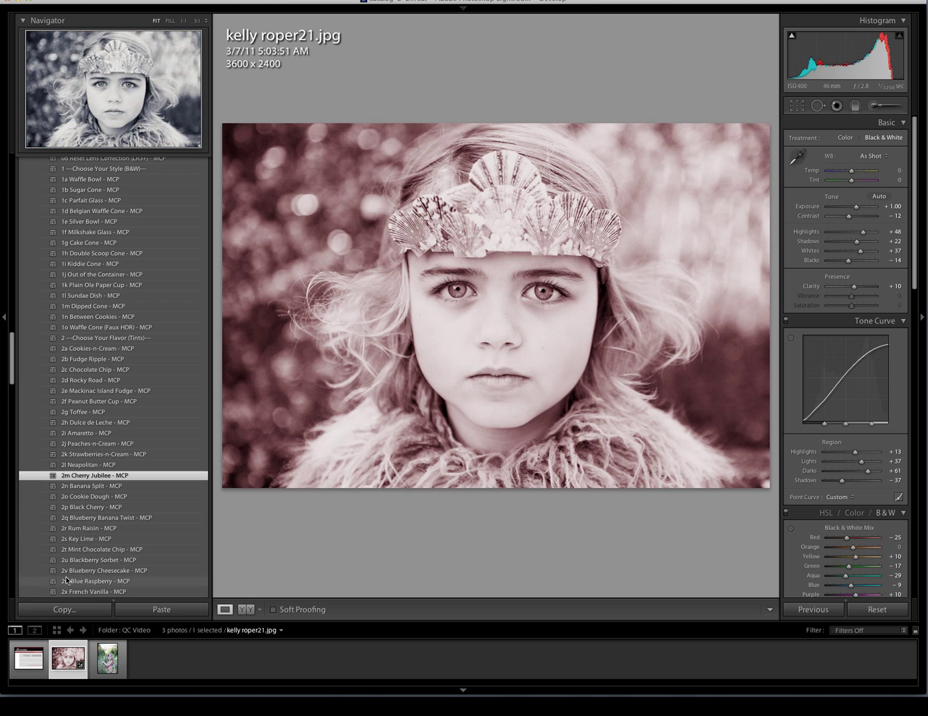
left_click(95, 507)
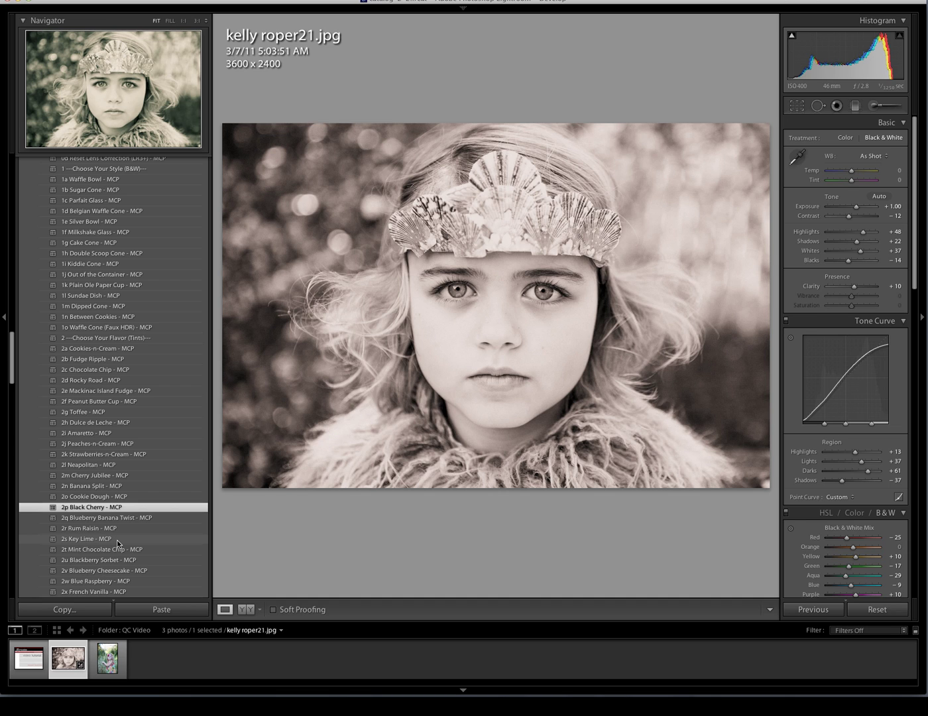
scroll(116, 538, "down", 3)
Step: Collapse 0004 Finishing Enhancers, expand 0005 MCP Quick Clicks Customizer and check a Custom Design preset's menu
scroll(117, 538, "down", 8)
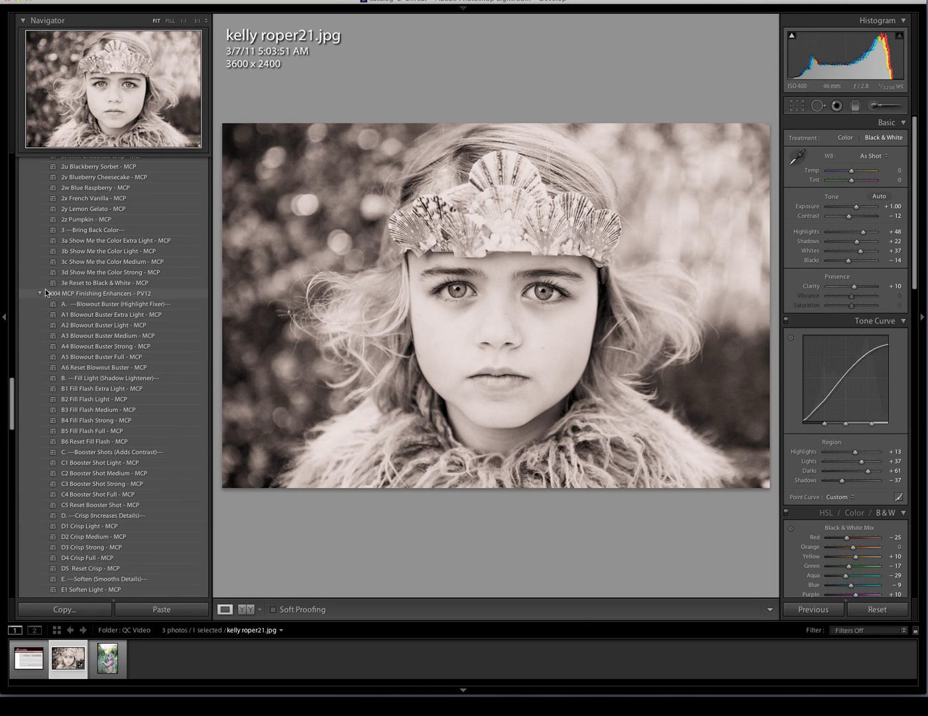
left_click(40, 293)
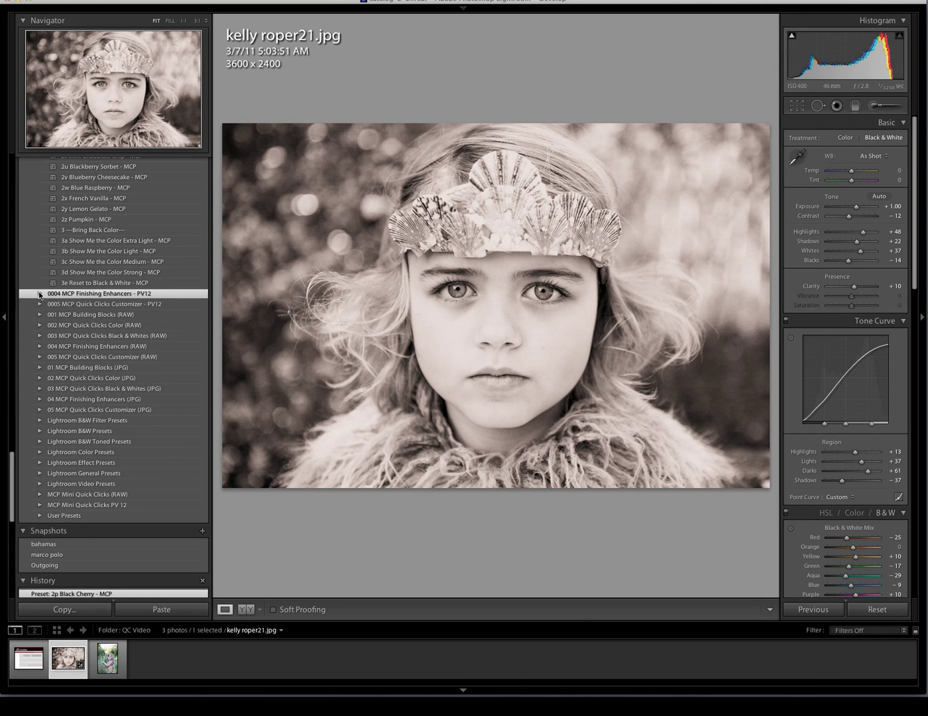
left_click(40, 303)
right_click(79, 319)
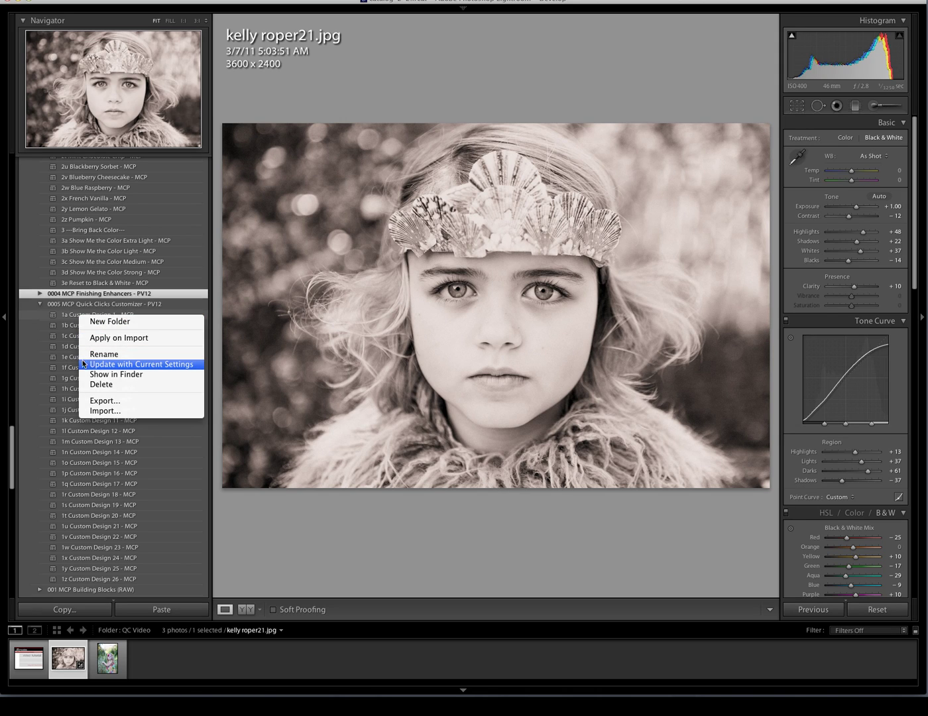
left_click(29, 312)
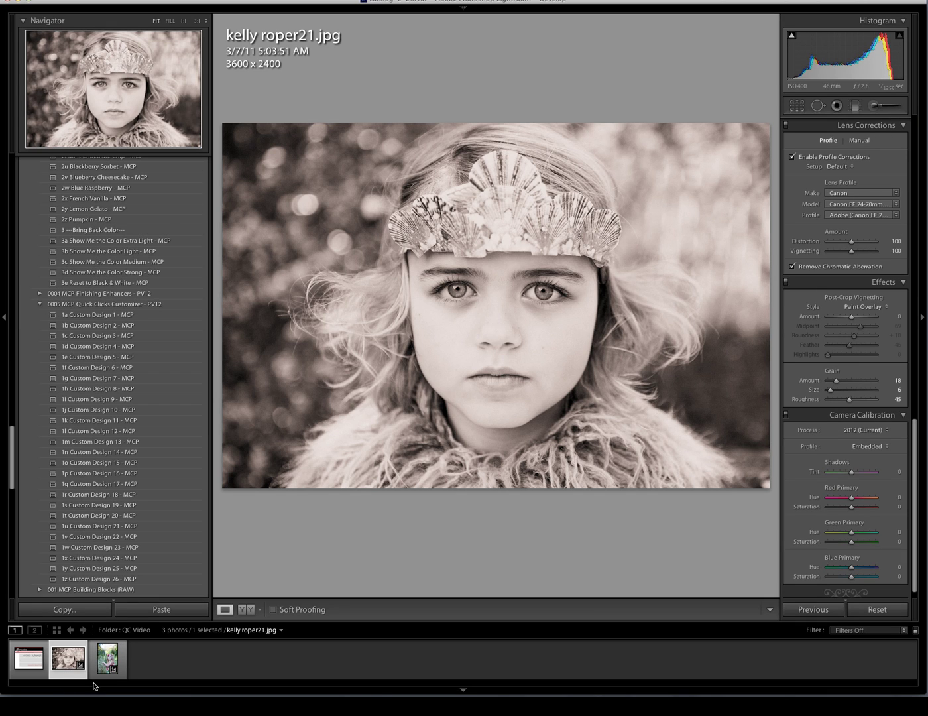
Step: Switch to the girl-in-field photo haliegh r2 free sooc.jpg and check its process version
left_click(110, 665)
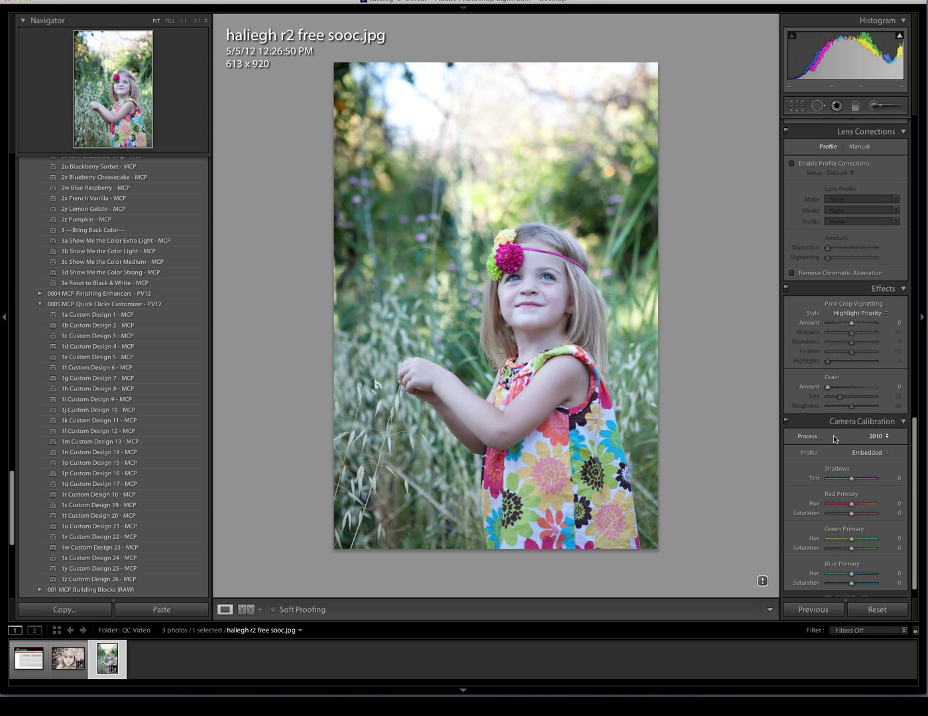
left_click(876, 436)
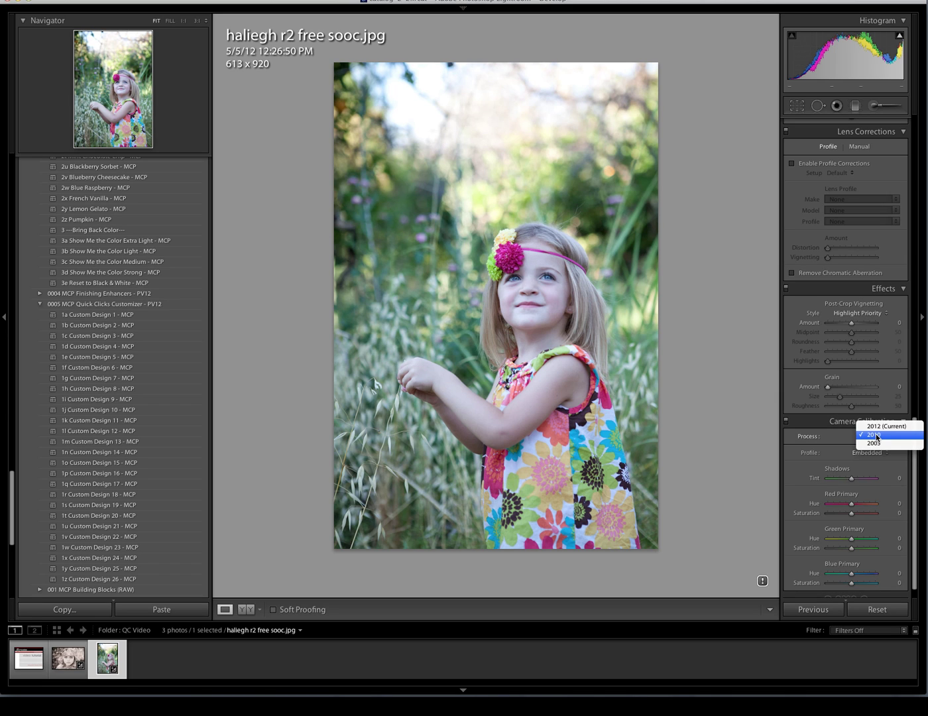
key("Escape")
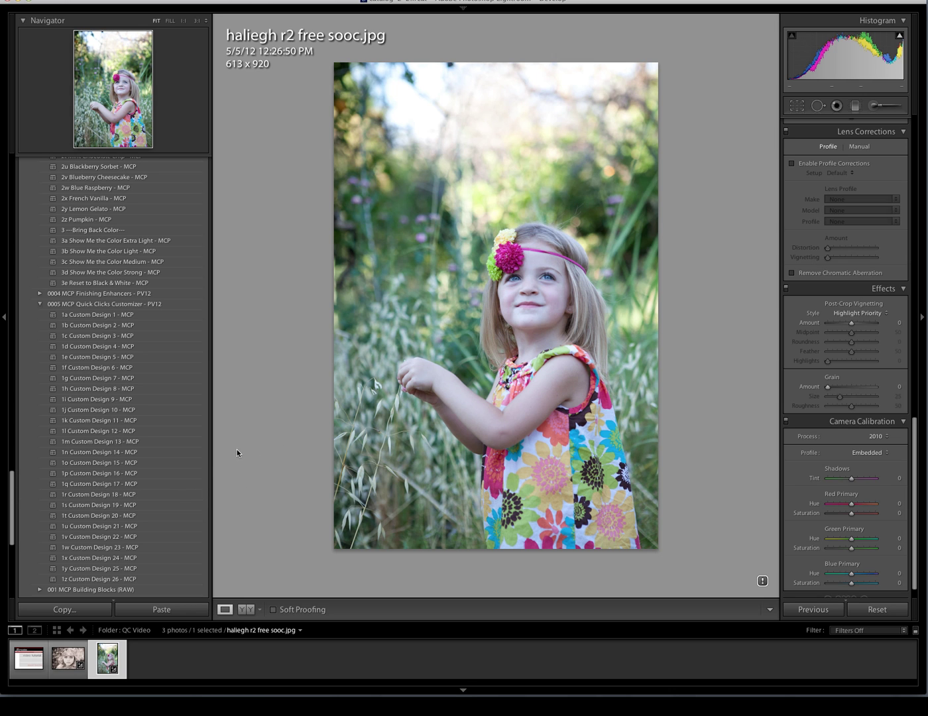
Step: Preview 3e Bermuda - MCP, then reset the photo with 0b Reset All - MCP
scroll(144, 343, "up", 15)
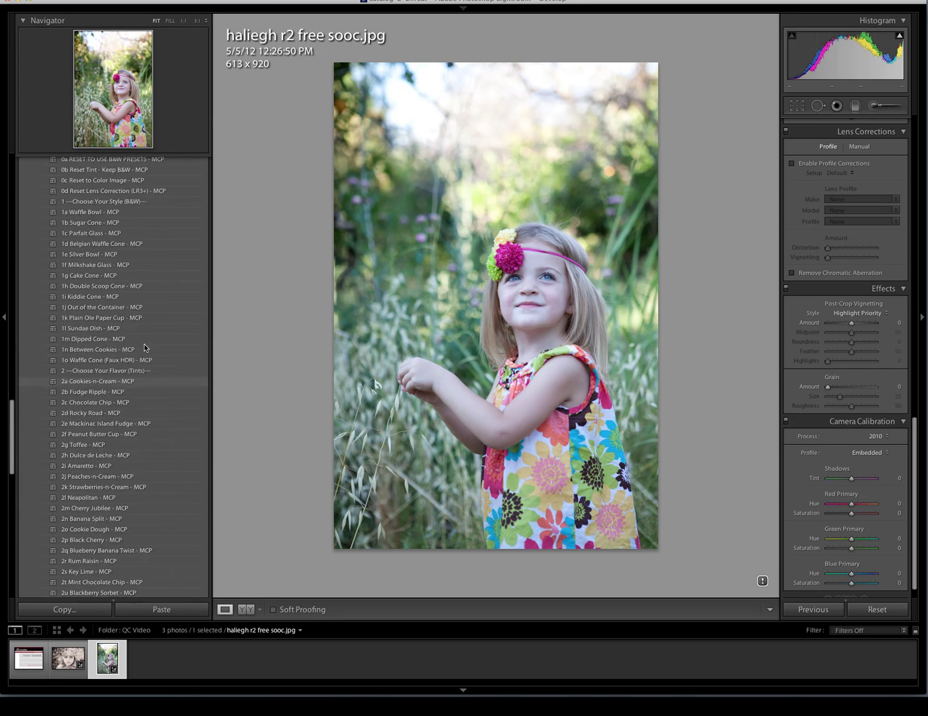
scroll(143, 346, "up", 20)
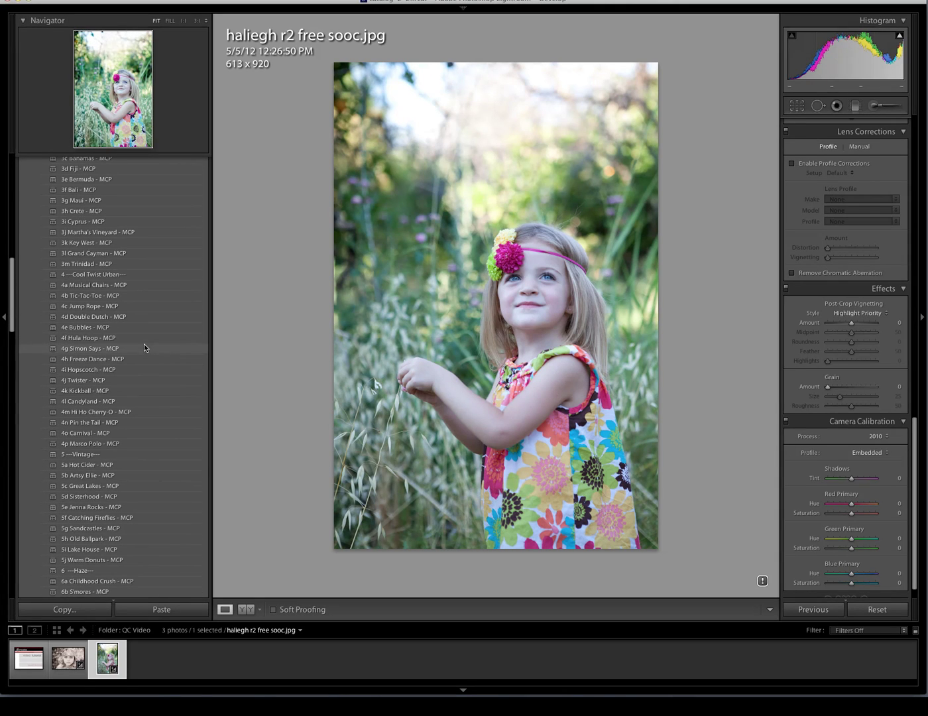
left_click(132, 180)
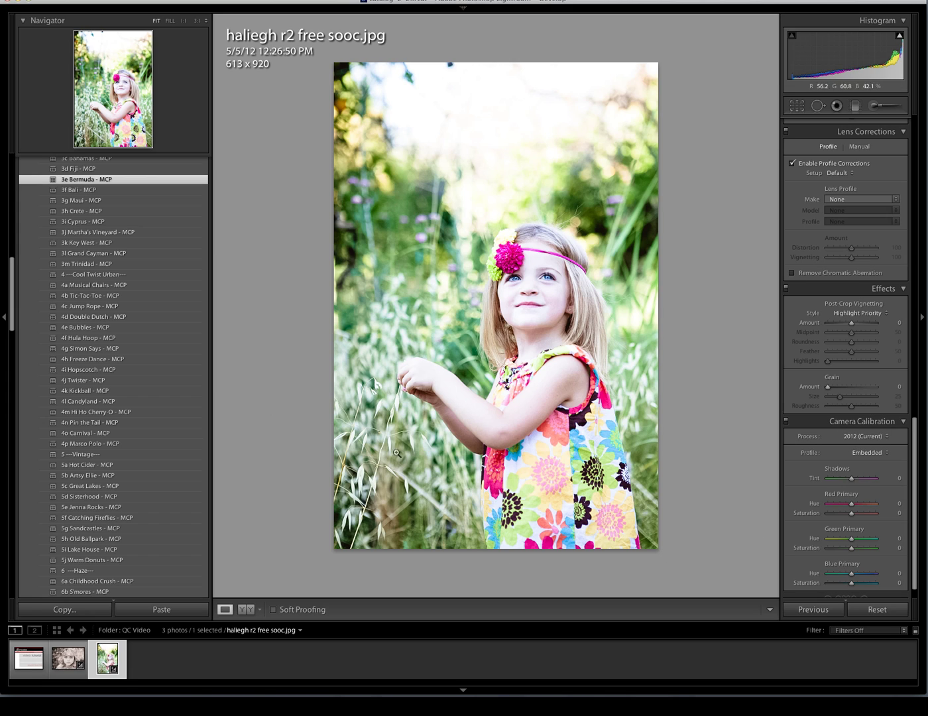
scroll(125, 440, "up", 3)
scroll(125, 440, "up", 10)
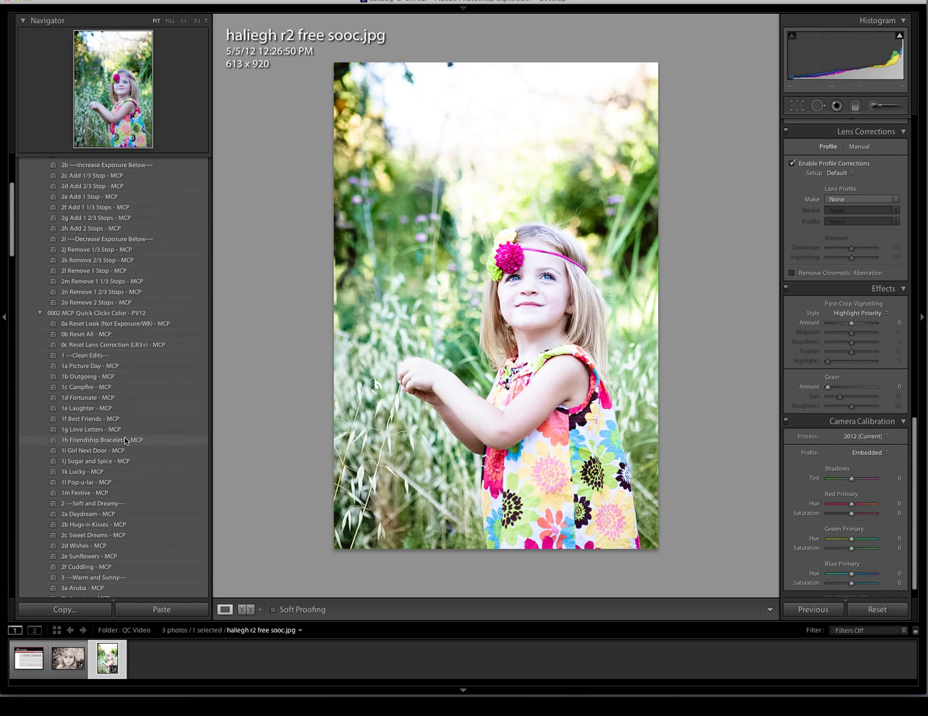
left_click(111, 336)
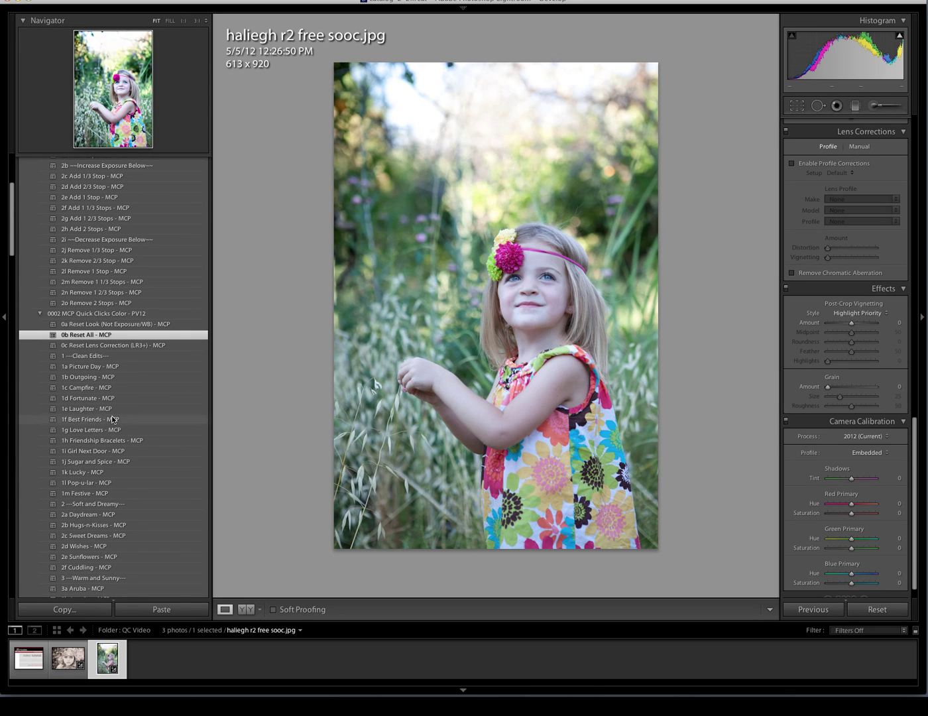
Step: Apply the 1c Cloudy Day - MCP white balance from 0001 MCP Building Blocks
scroll(158, 230, "up", 5)
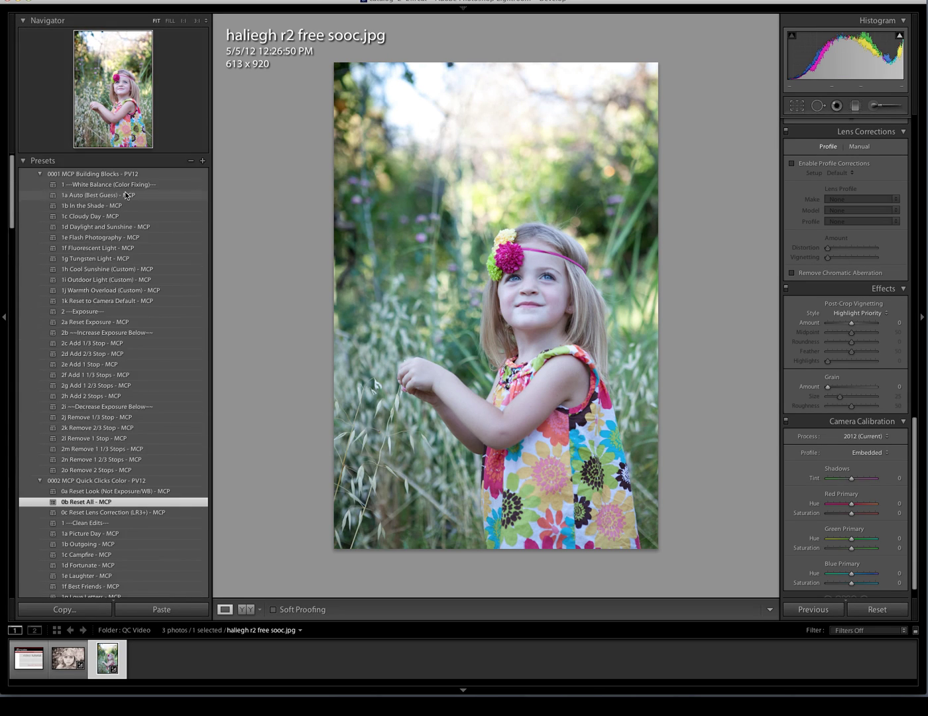
left_click(98, 217)
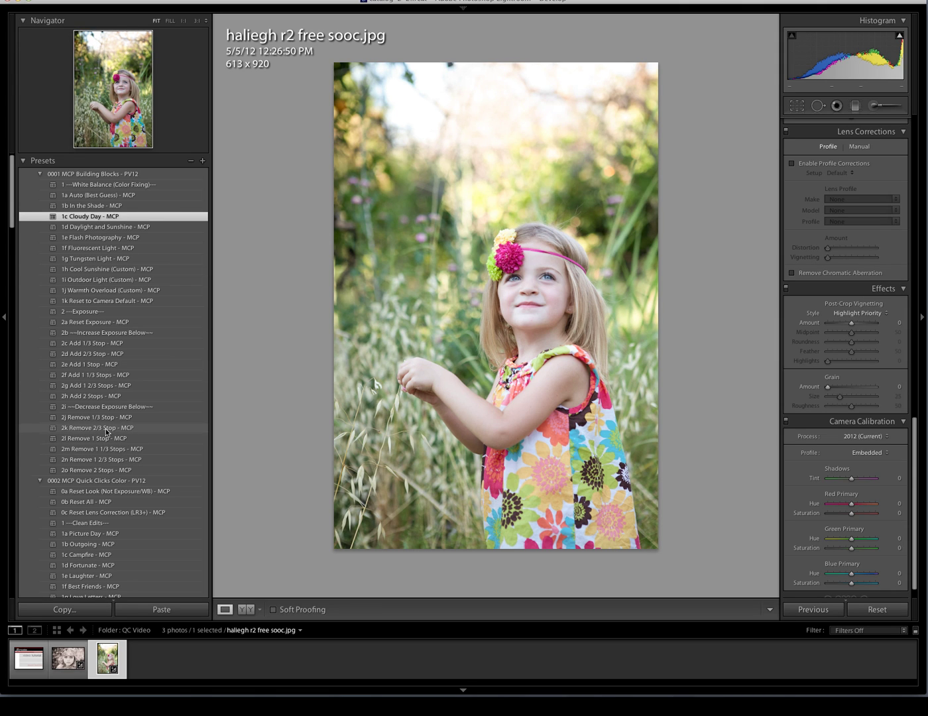
Step: Try the 1f Best Friends and 1j Sugar and Spice colour looks
scroll(99, 503, "down", 2)
scroll(99, 504, "down", 2)
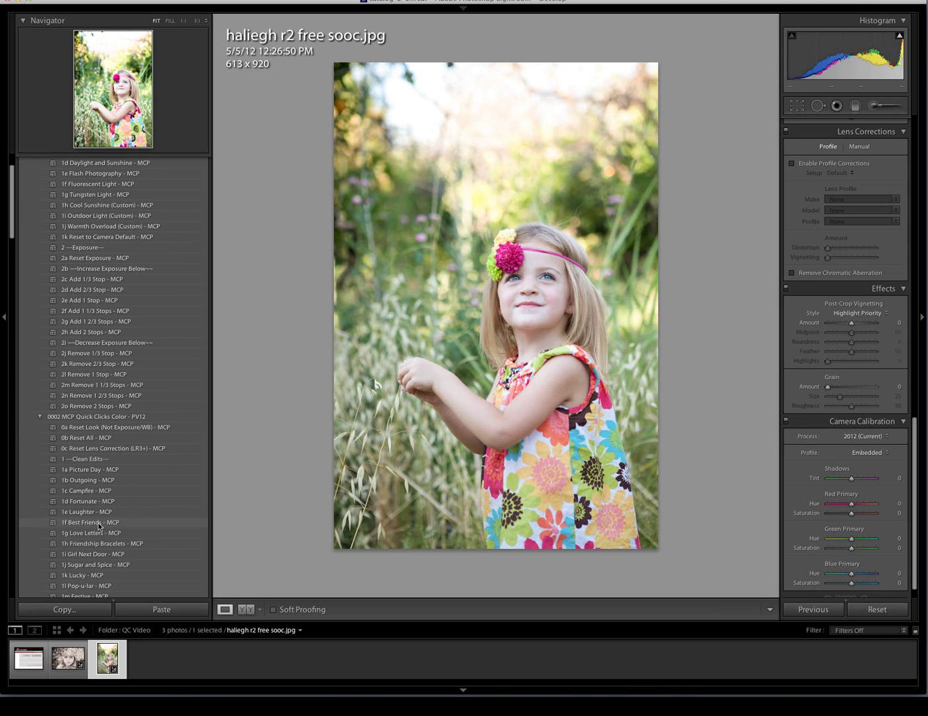
left_click(98, 522)
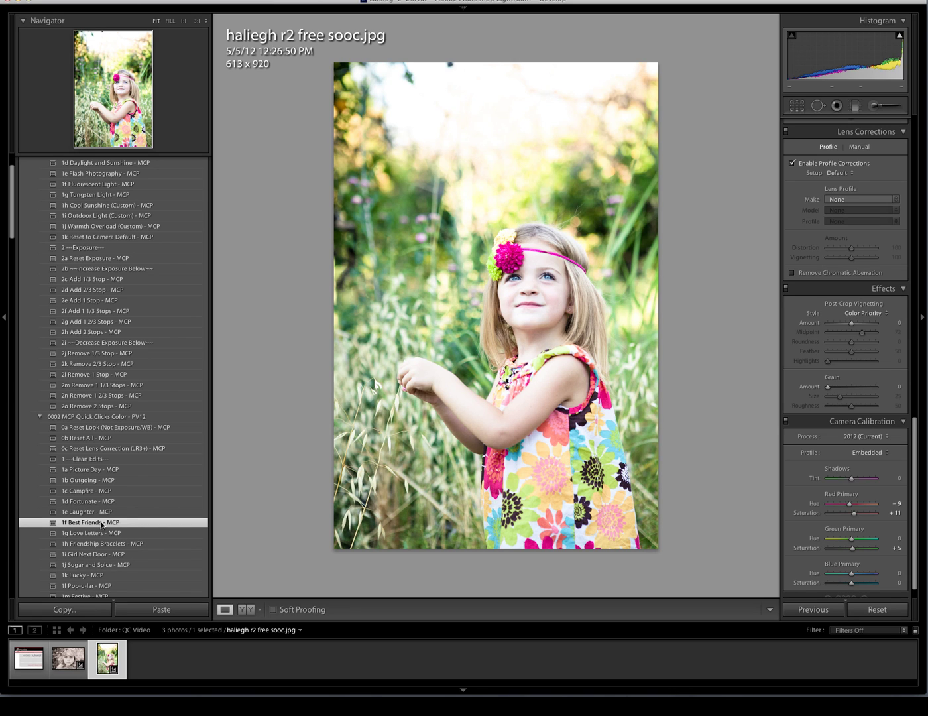
scroll(103, 521, "down", 1)
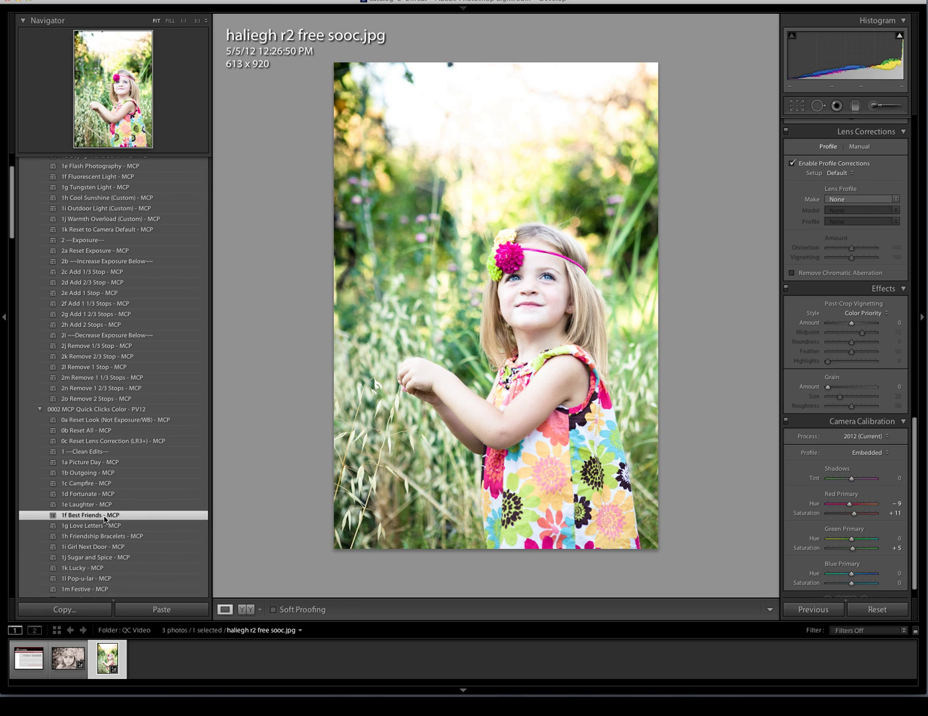
left_click(104, 557)
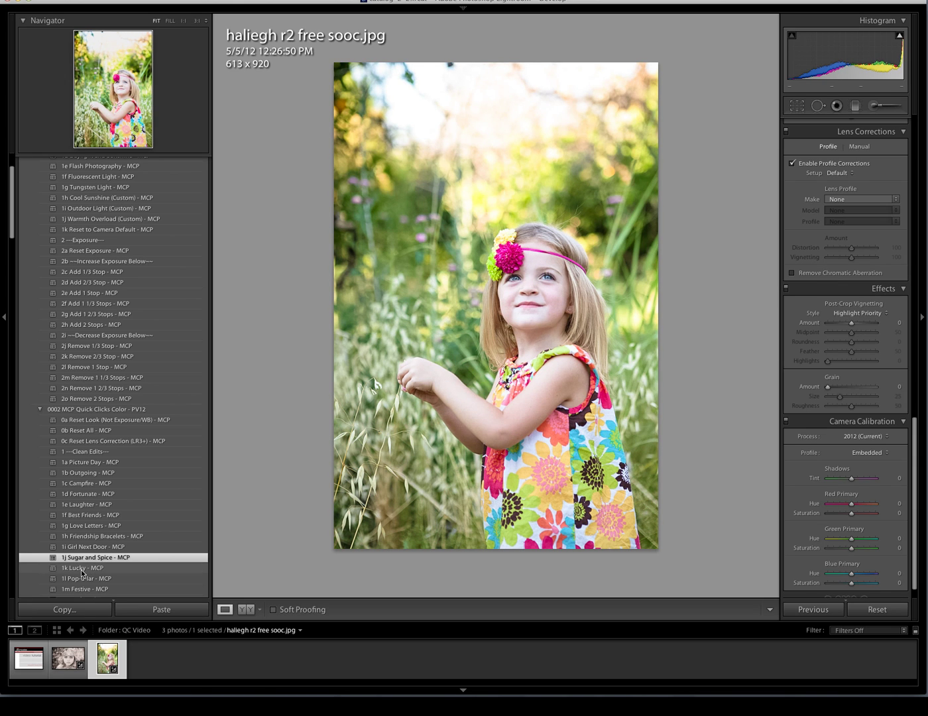
Step: Try 4m Hi Ho Cherry-O, then settle on 6g Little Miss Sunshine - MCP
scroll(83, 571, "down", 7)
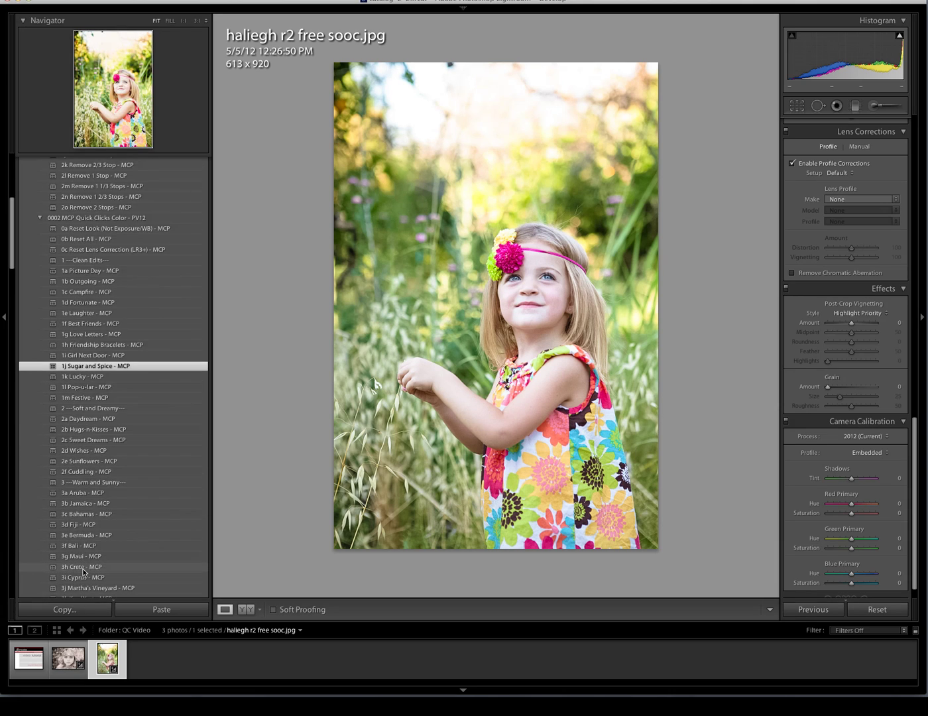
scroll(84, 571, "down", 6)
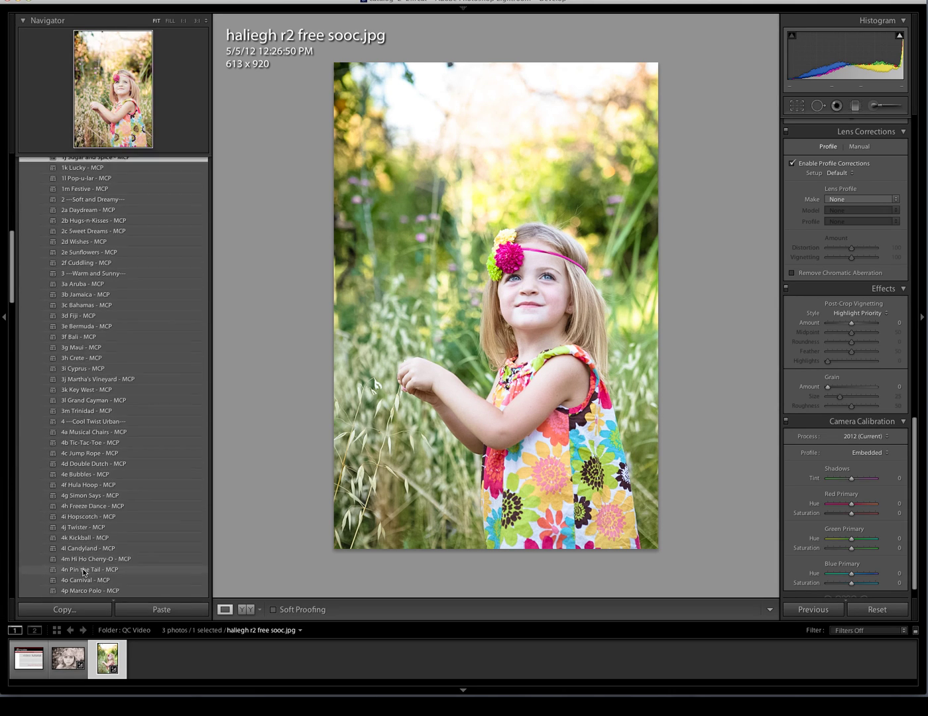
left_click(89, 519)
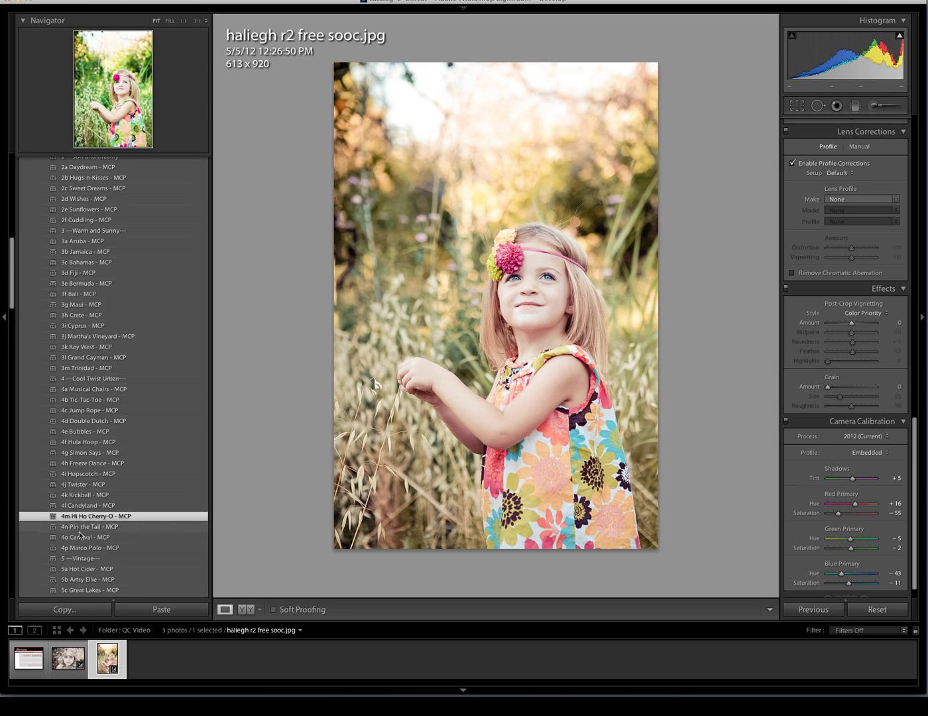
scroll(58, 576, "down", 2)
scroll(58, 577, "down", 3)
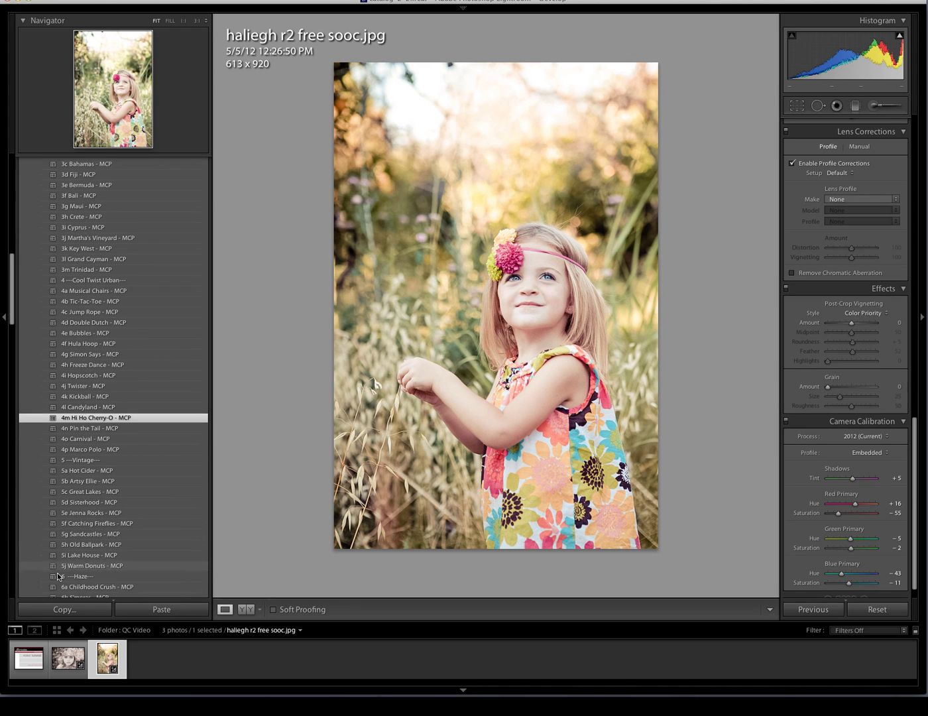
scroll(58, 577, "down", 3)
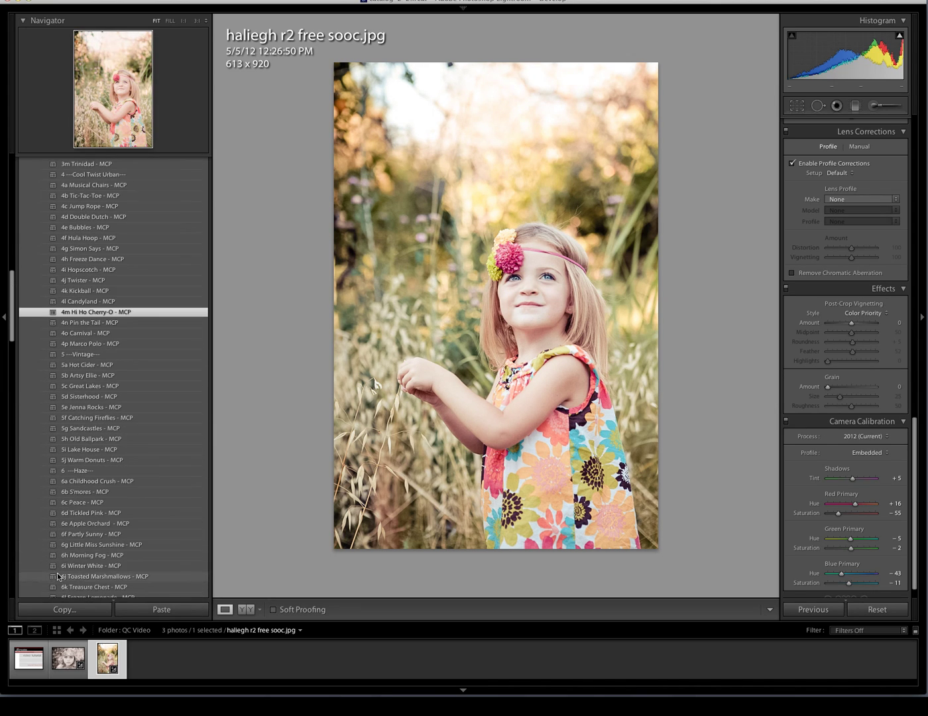
left_click(92, 544)
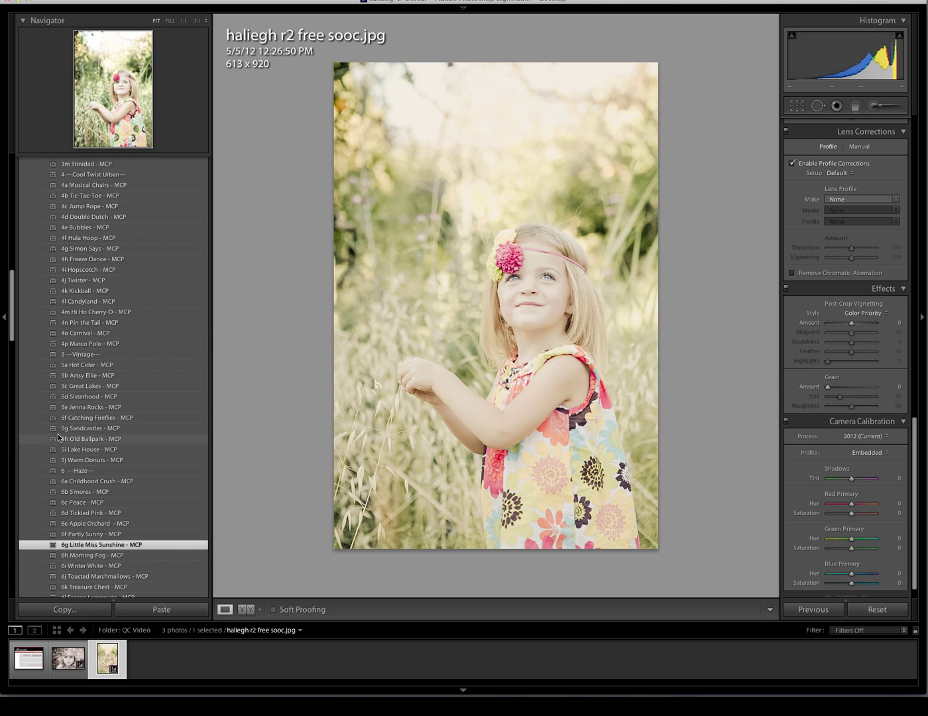
Step: Darken the photo with 2k Remove 2/3 Stop, after comparing against 2j's 1/3 stop
scroll(59, 437, "up", 20)
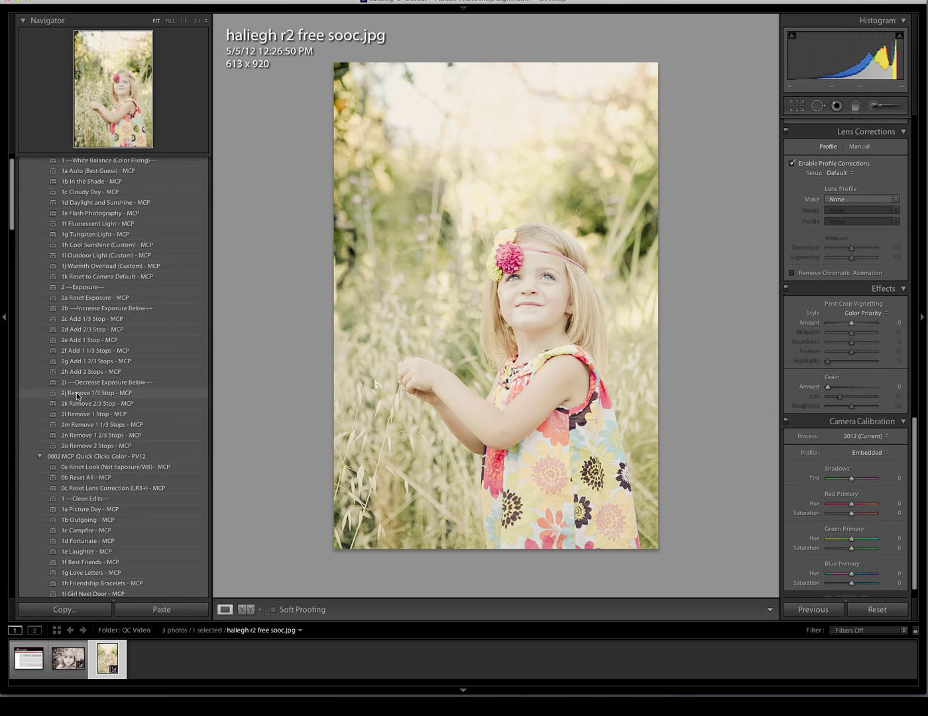
left_click(74, 404)
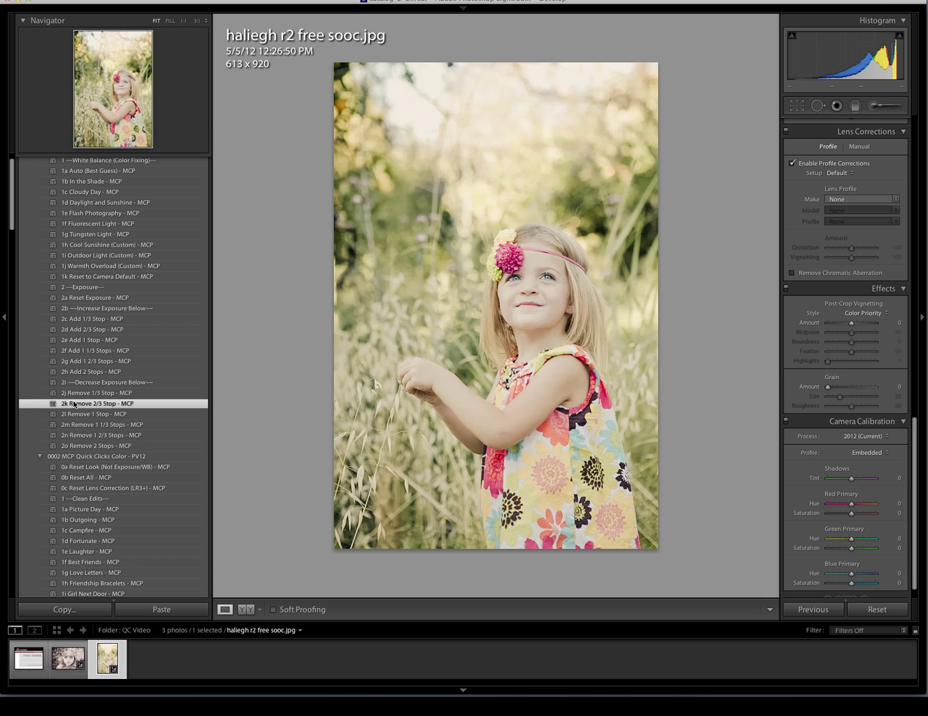
left_click(82, 392)
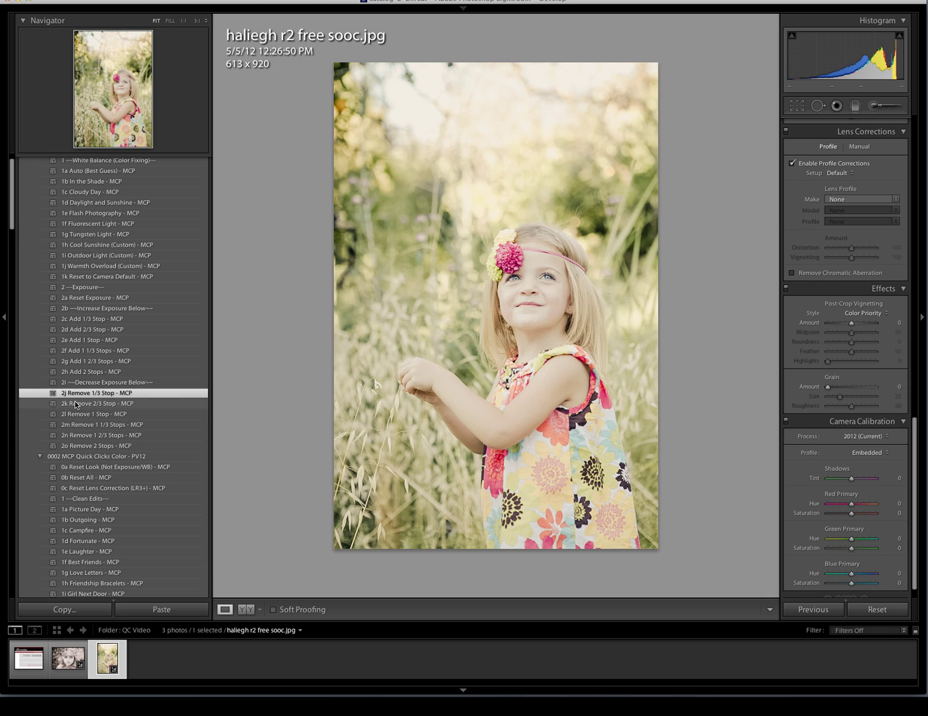
left_click(76, 404)
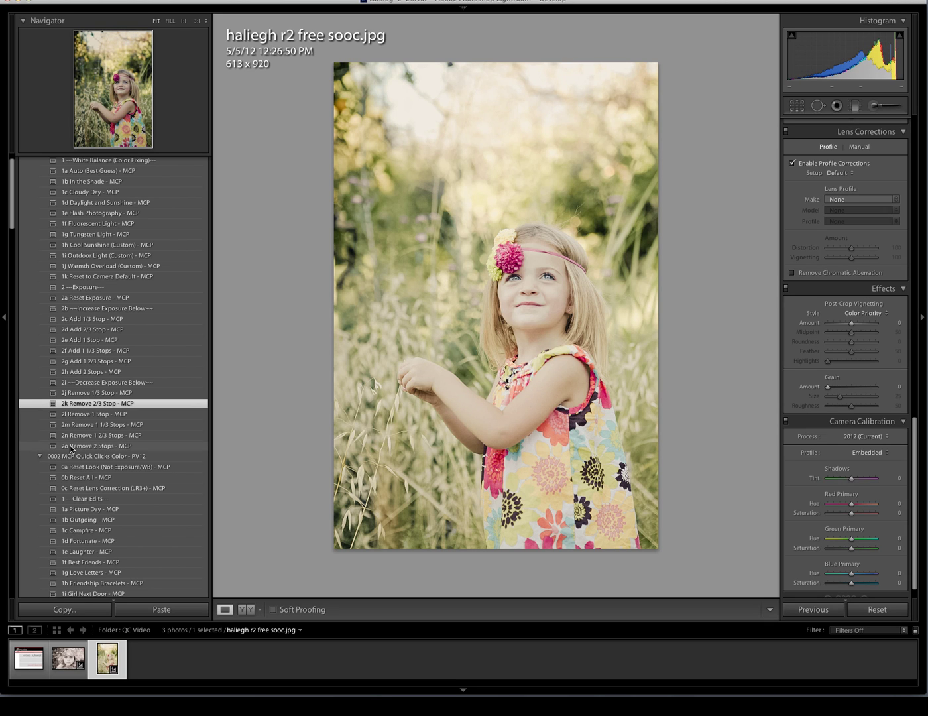
Step: Swap Black & Whites for Finishing Enhancers and apply J2 Sharp Attack Medium sharpening
scroll(72, 505, "down", 10)
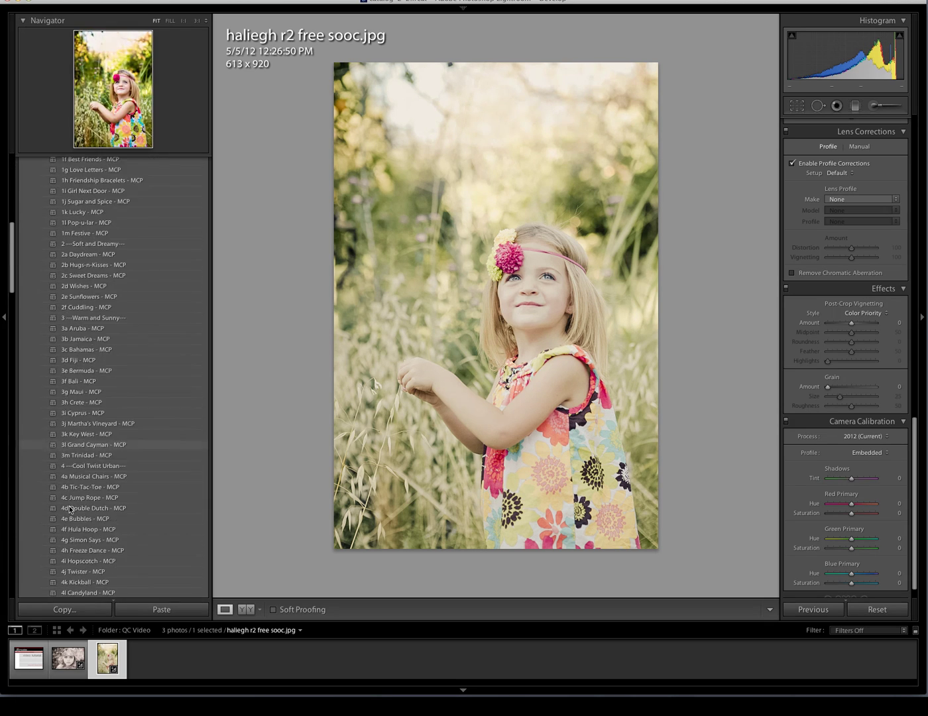
scroll(71, 508, "down", 20)
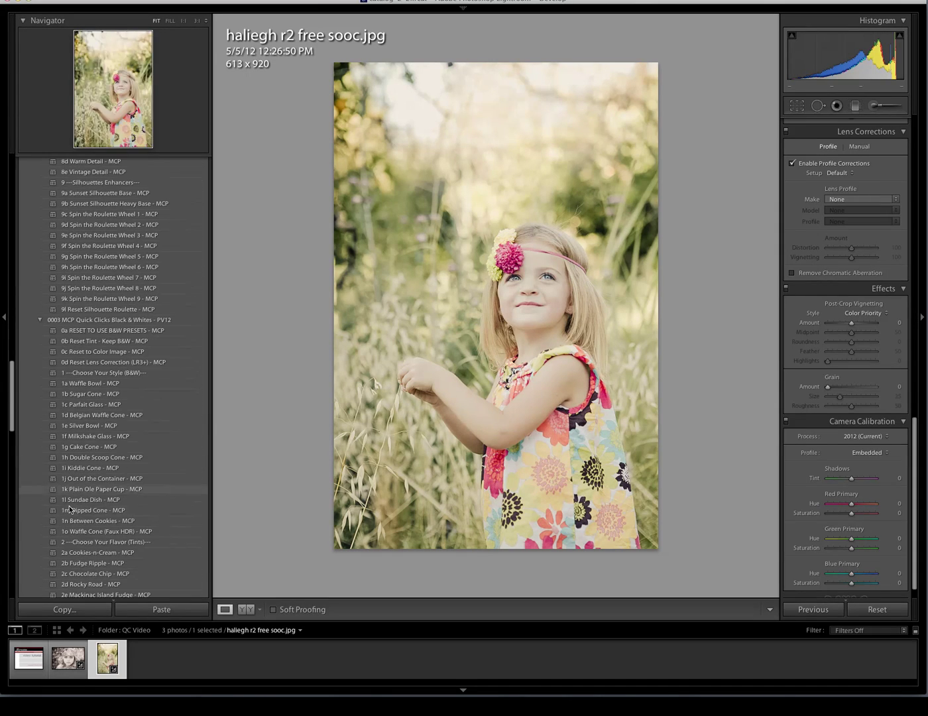
left_click(39, 319)
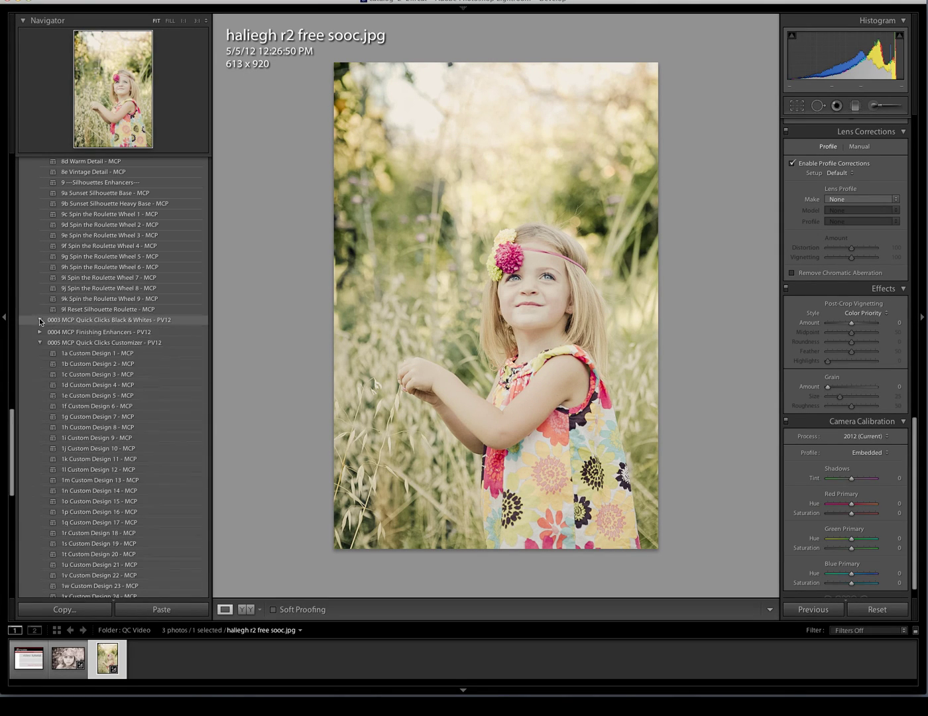
left_click(39, 330)
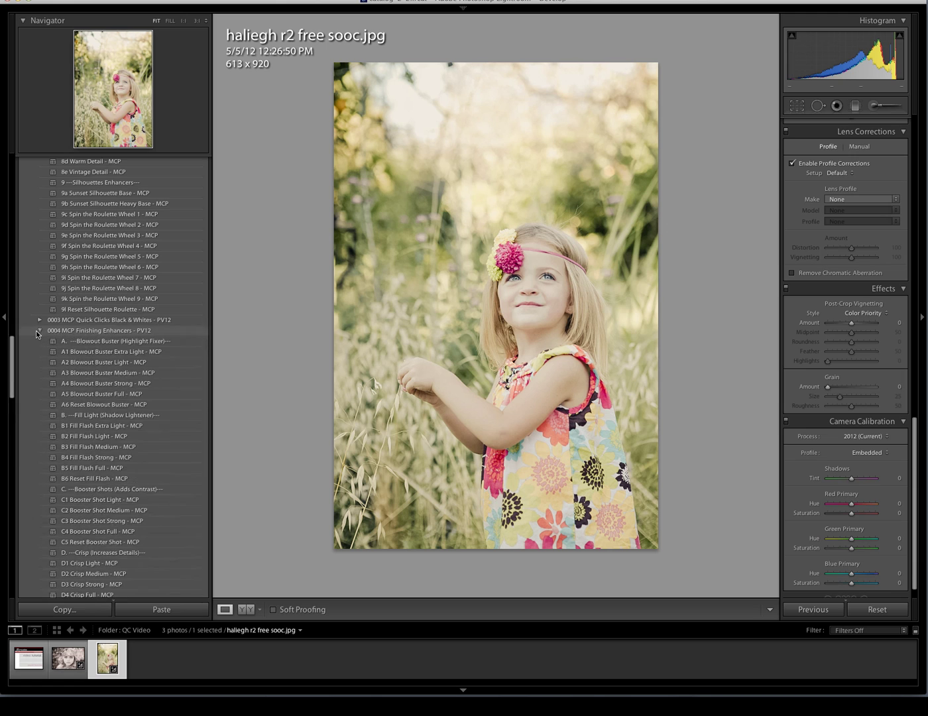
scroll(93, 579, "down", 15)
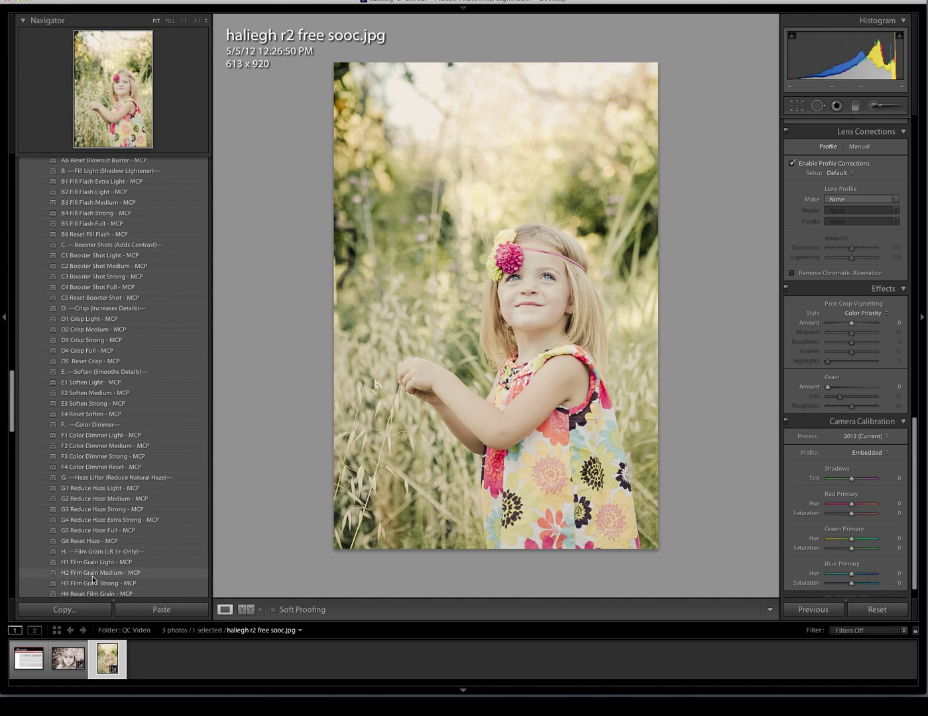
scroll(93, 579, "down", 8)
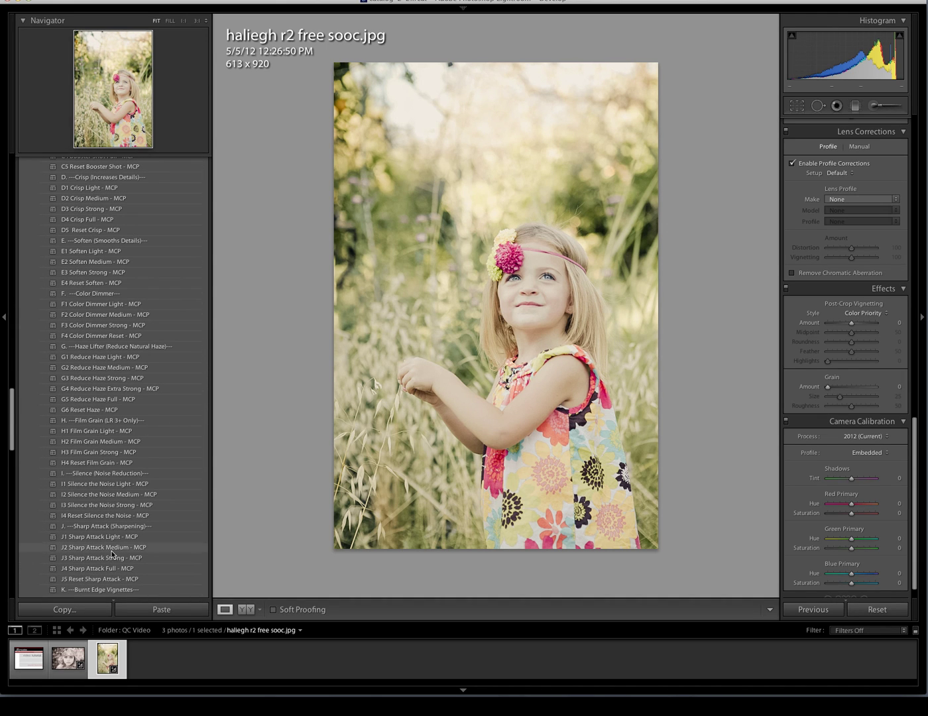
left_click(111, 550)
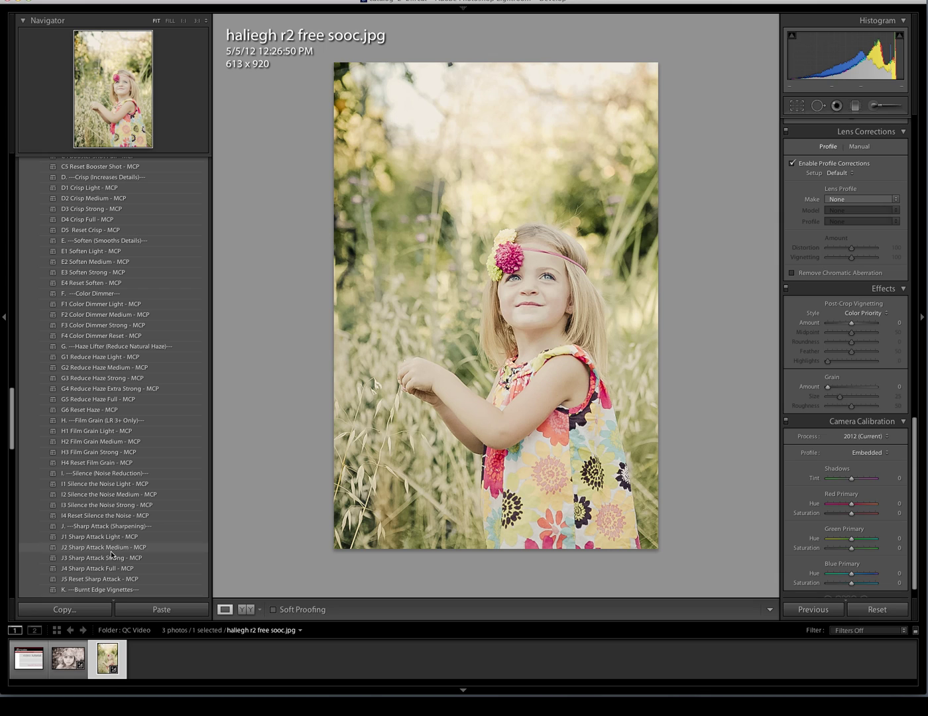